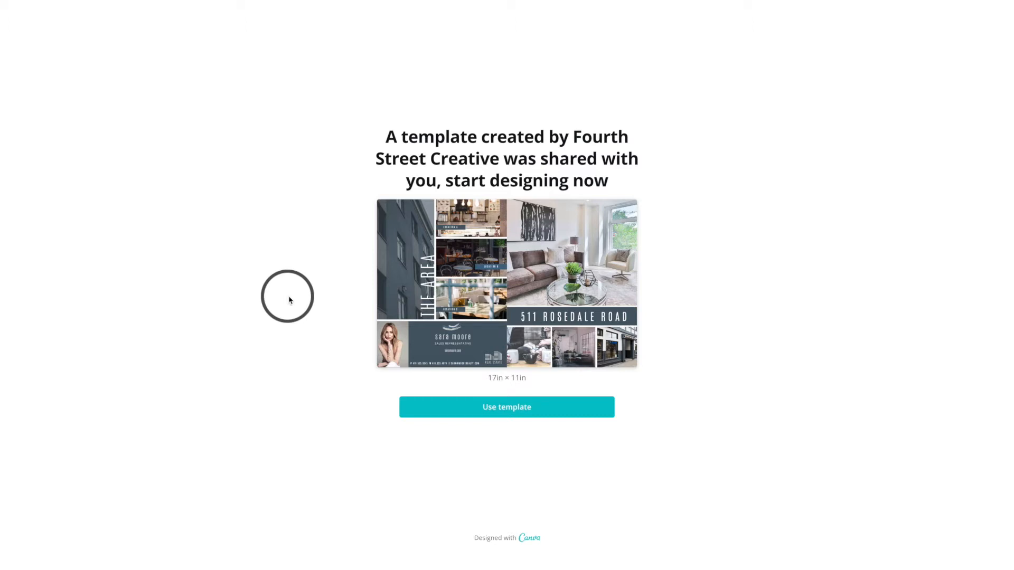
- Start designing from the shared Rosedale tabloid template
click(499, 412)
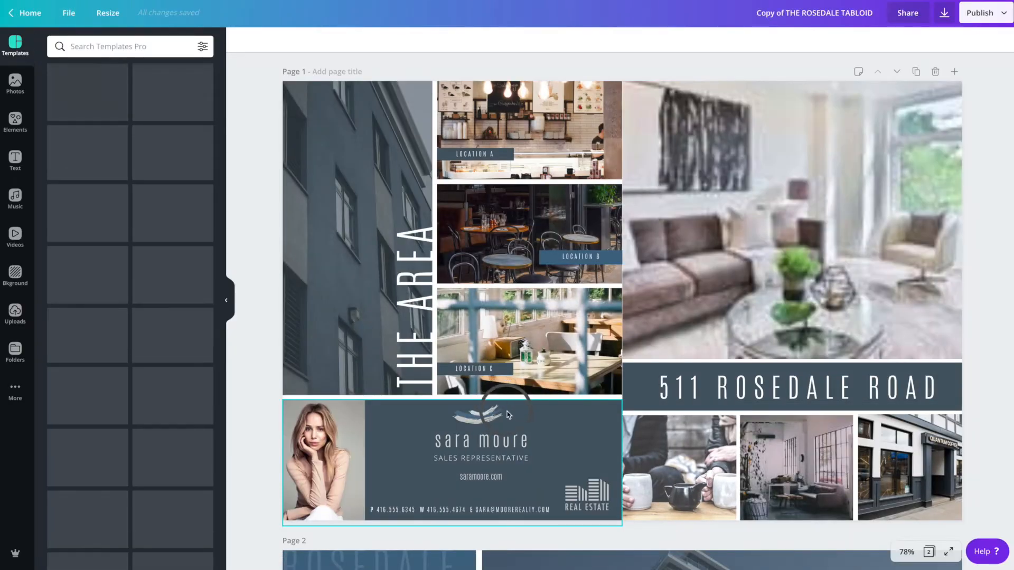
click(69, 13)
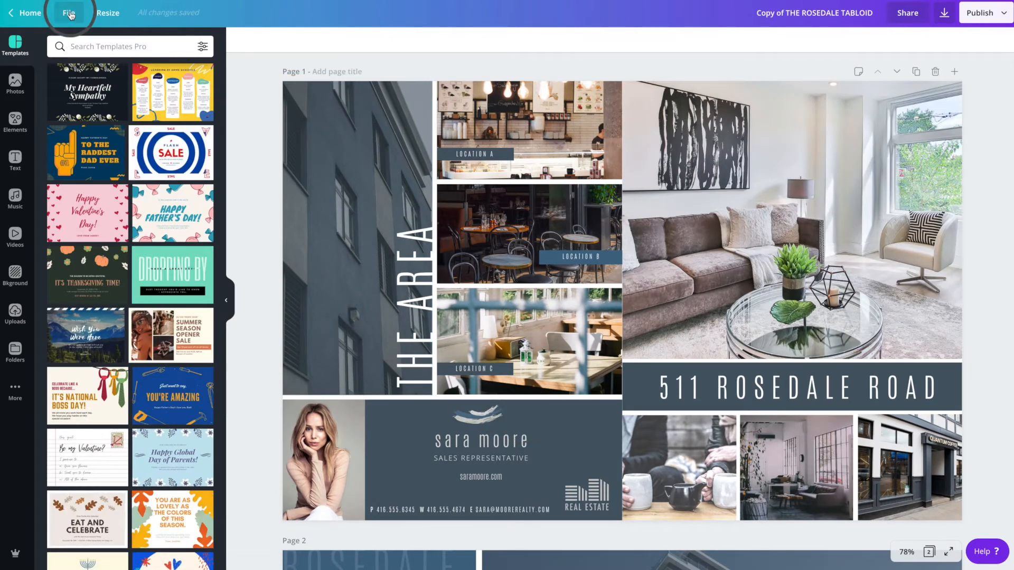
click(104, 232)
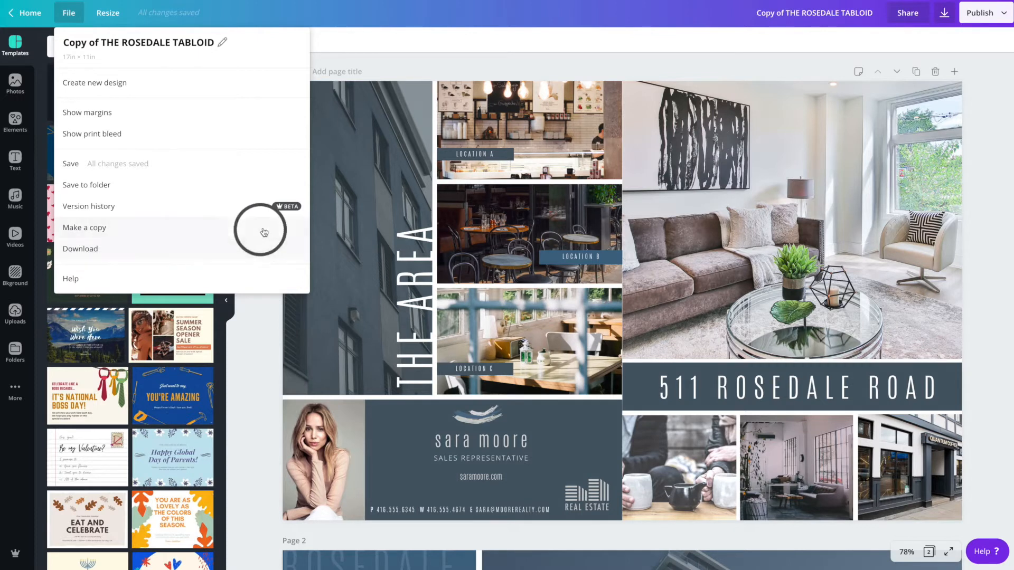
click(252, 394)
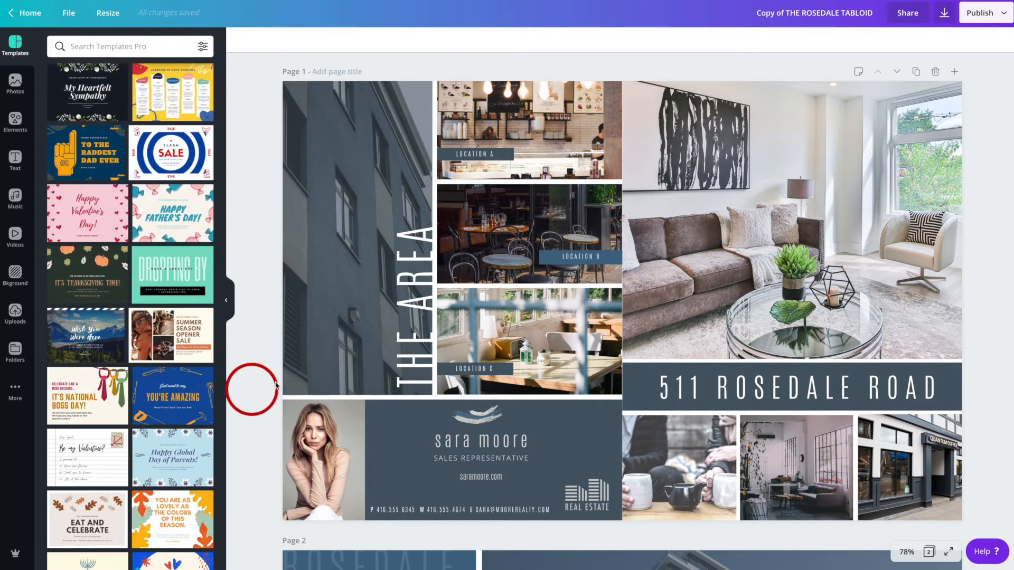
click(15, 312)
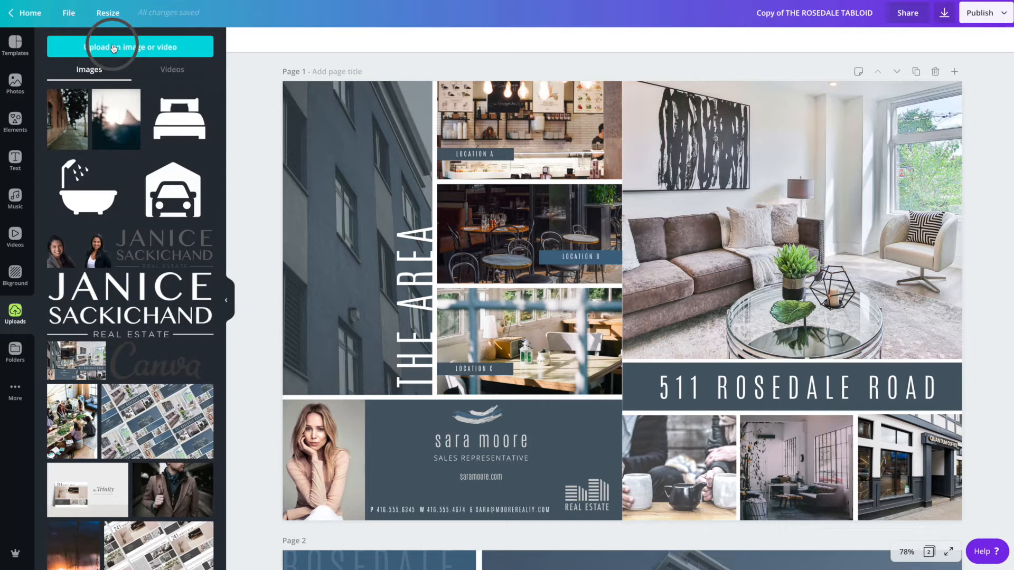
scroll(125, 147, down, 15)
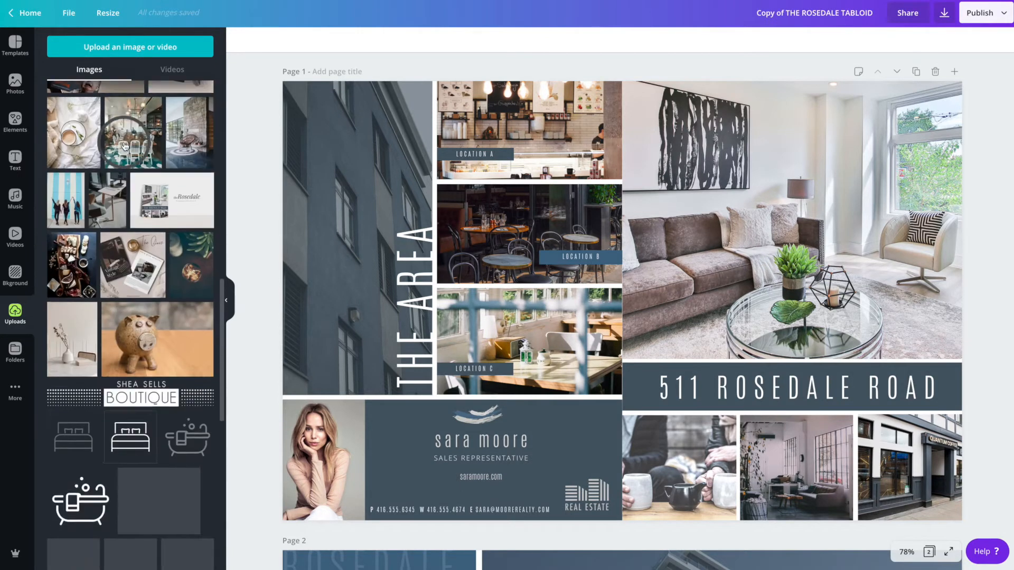
scroll(124, 158, down, 5)
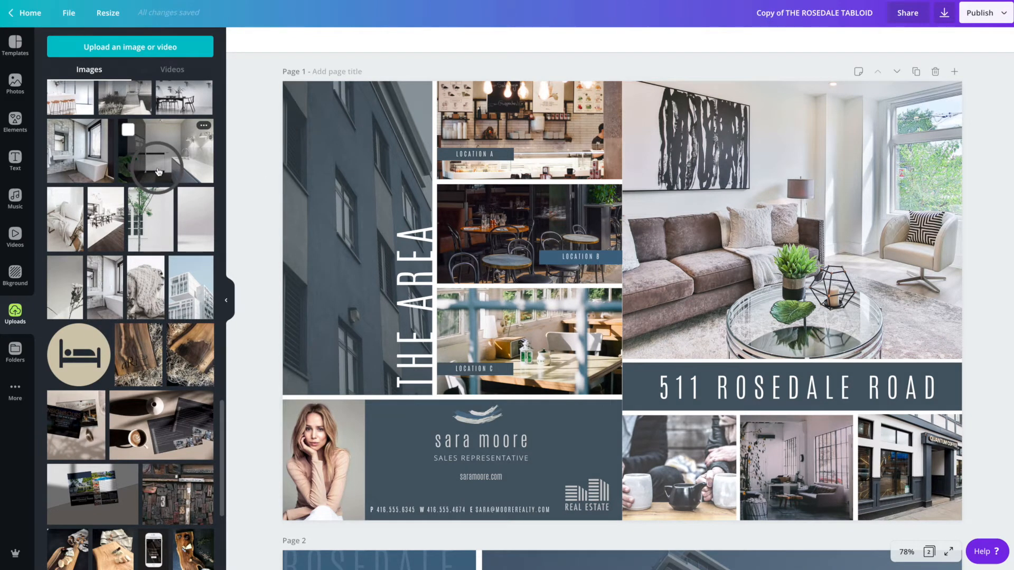
drag(149, 169, 680, 240)
drag(613, 237, 152, 162)
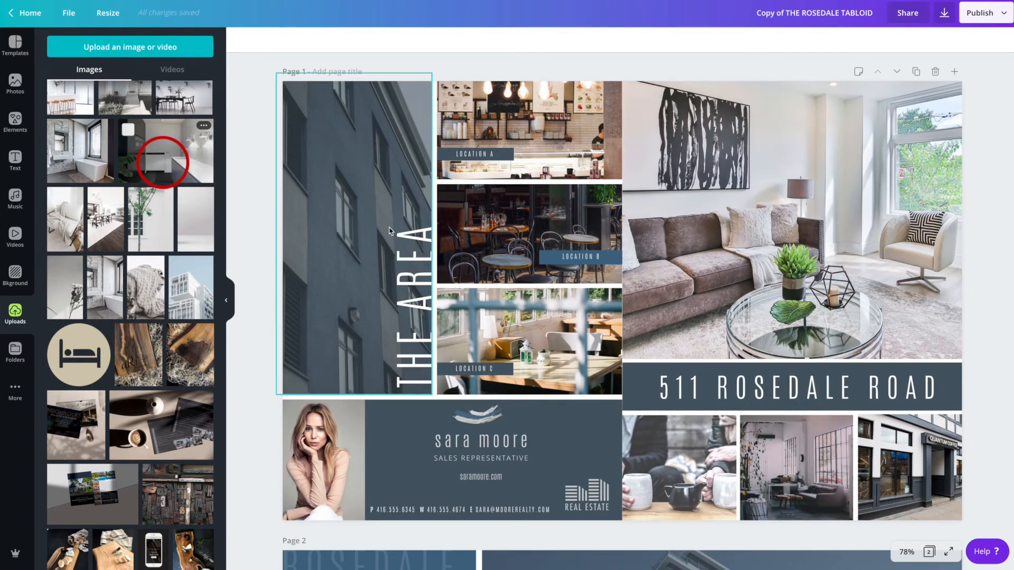
- Lock the living room photo, try dropping an uploaded image onto it, and unlock it again
click(764, 244)
click(981, 40)
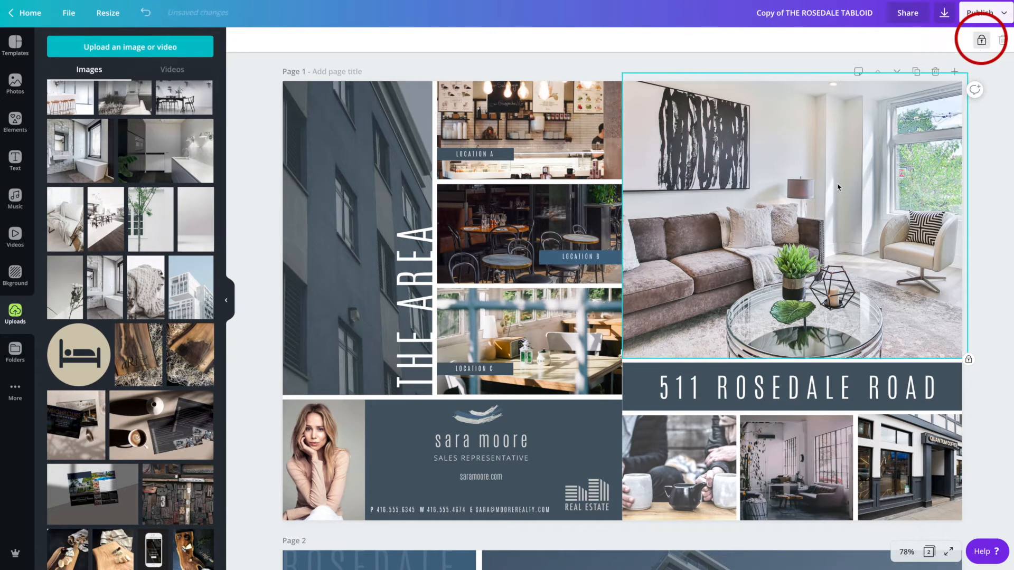
drag(131, 155, 644, 113)
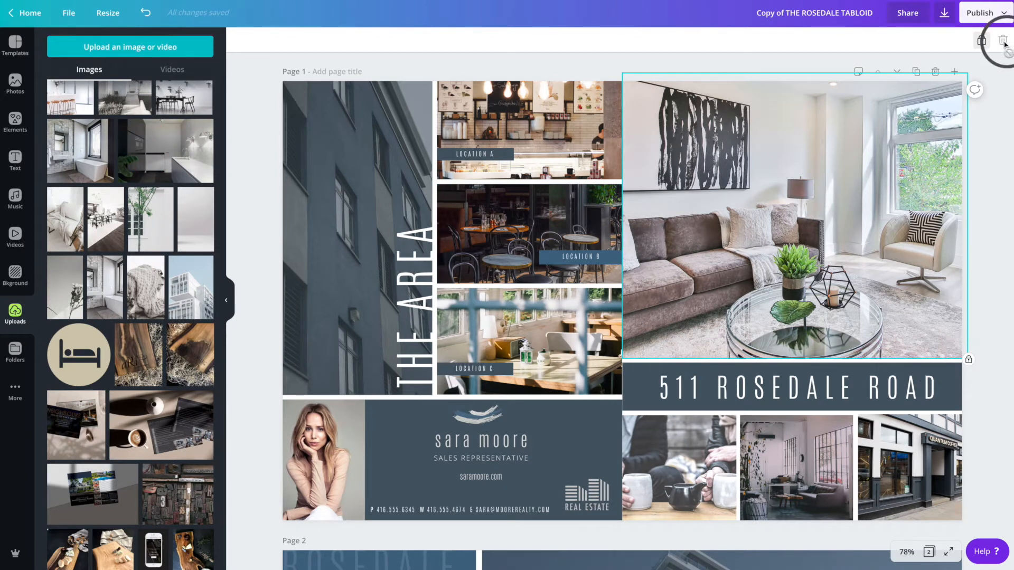
click(982, 42)
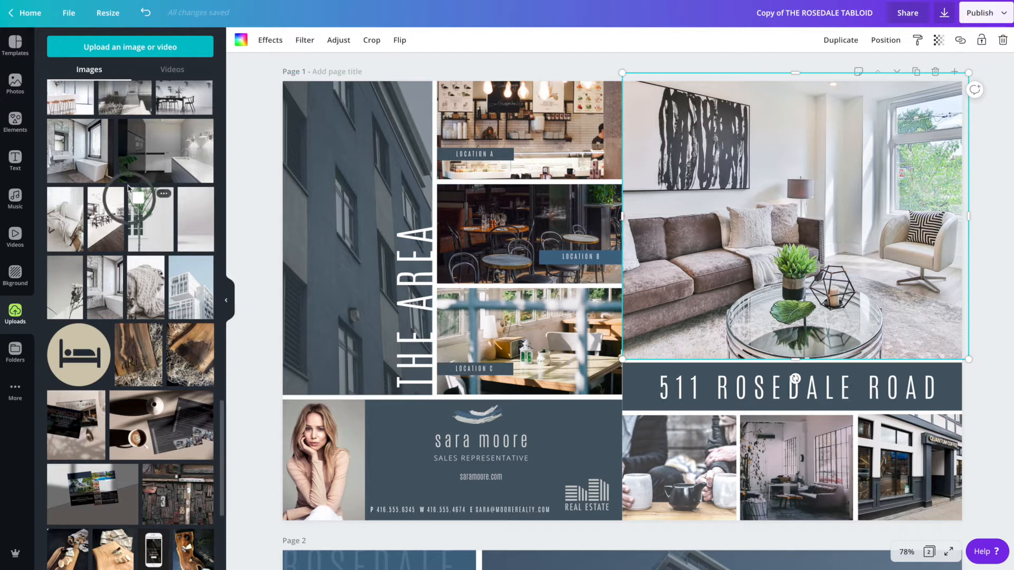
- Replace the large living room photo with the uploaded white building image
drag(82, 167, 664, 216)
scroll(146, 234, down, 2)
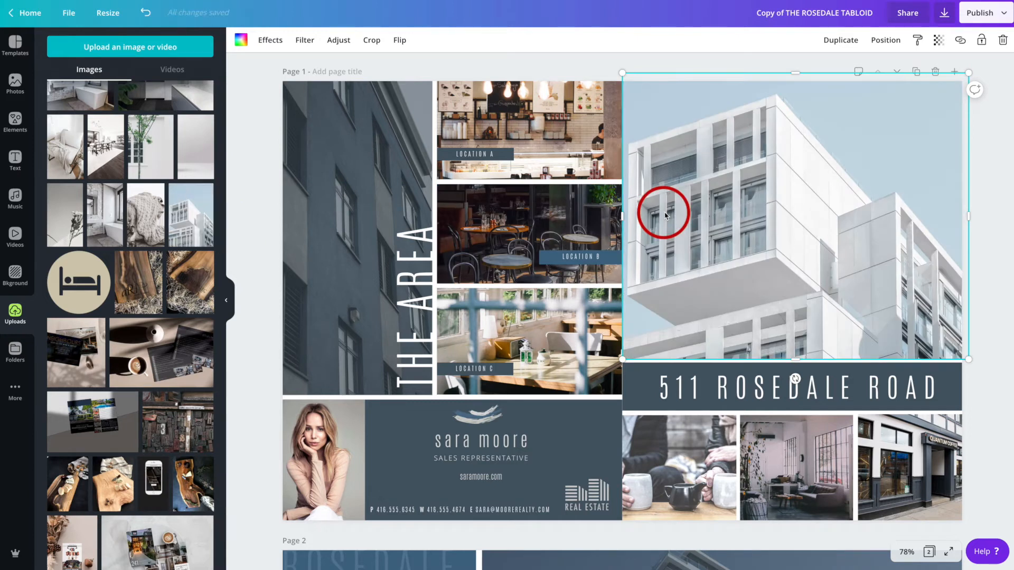
scroll(675, 217, down, 1)
scroll(674, 217, down, 1)
- Replace the address headline text with 123 YOUR PROPERTY
click(688, 296)
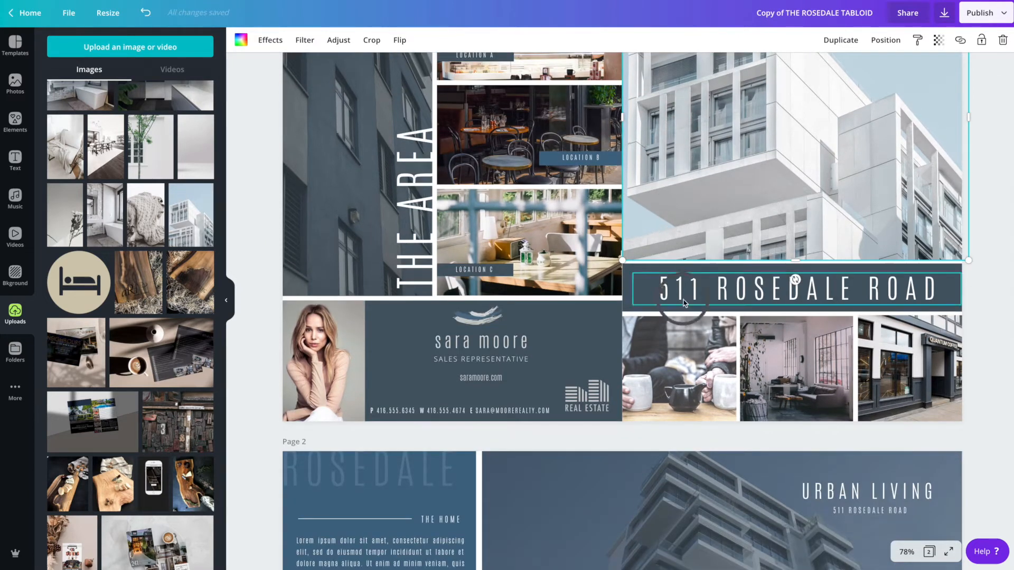
click(792, 299)
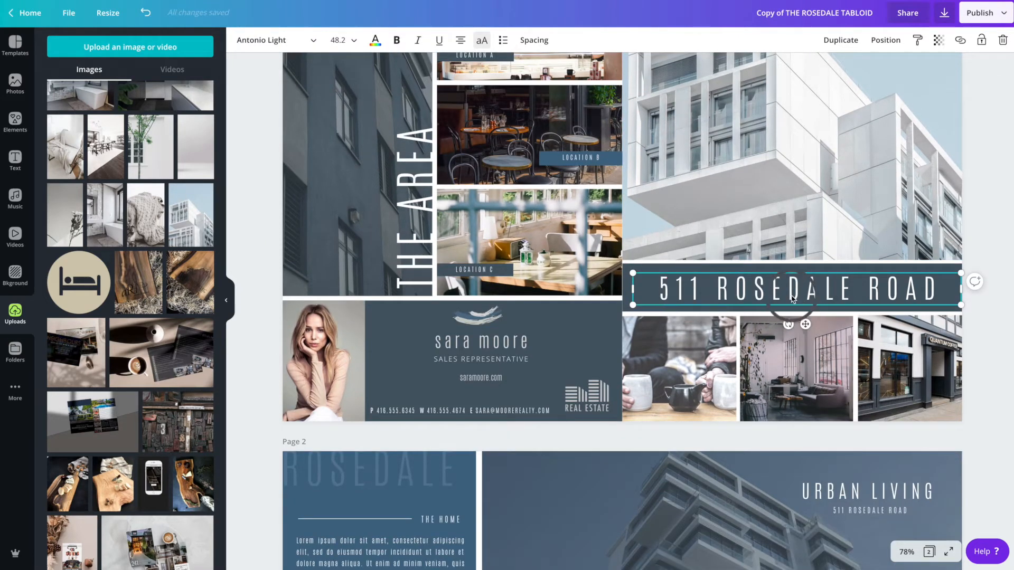
scroll(792, 299, down, 1)
scroll(789, 291, up, 1)
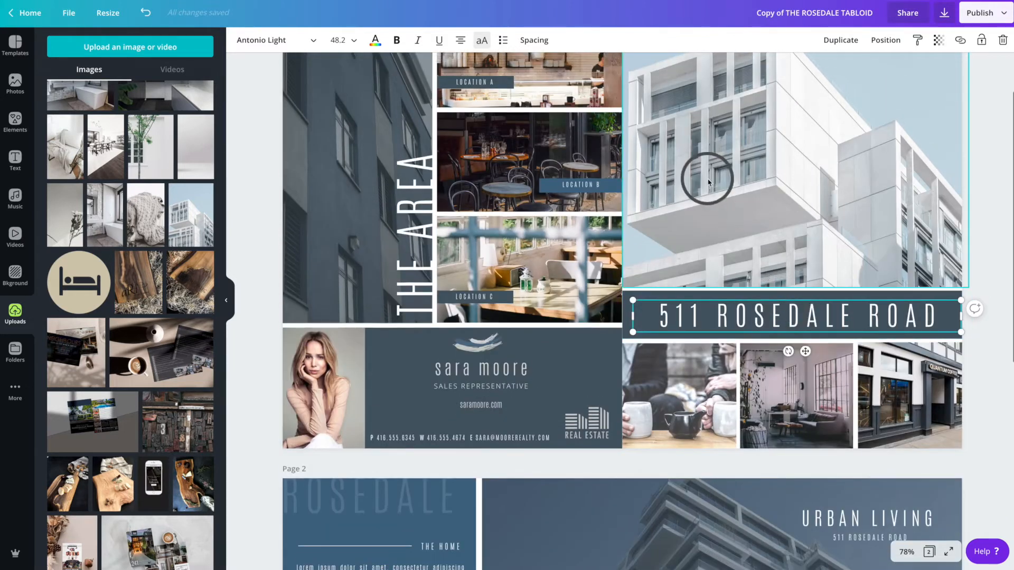
click(700, 322)
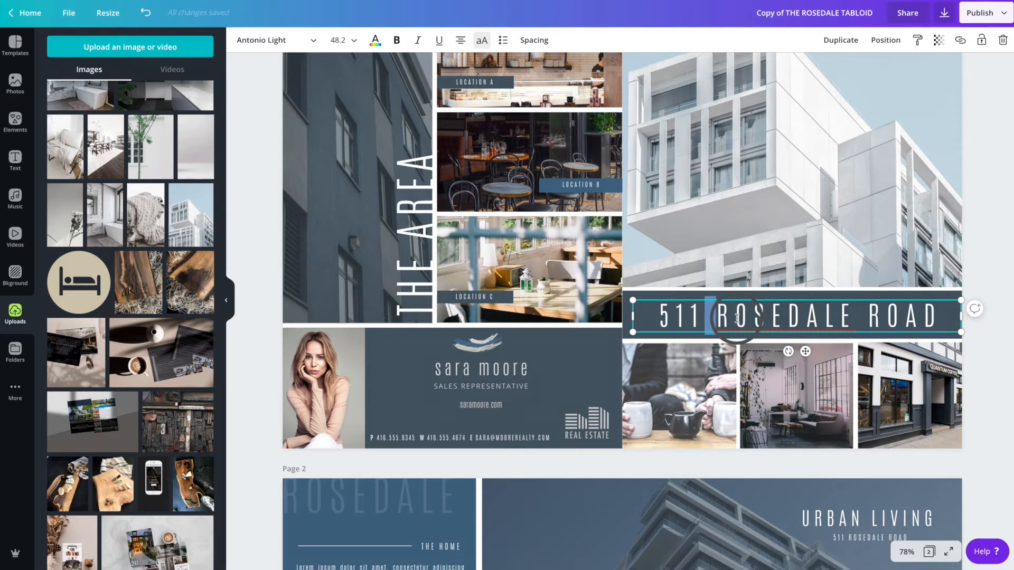
triple_click(737, 318)
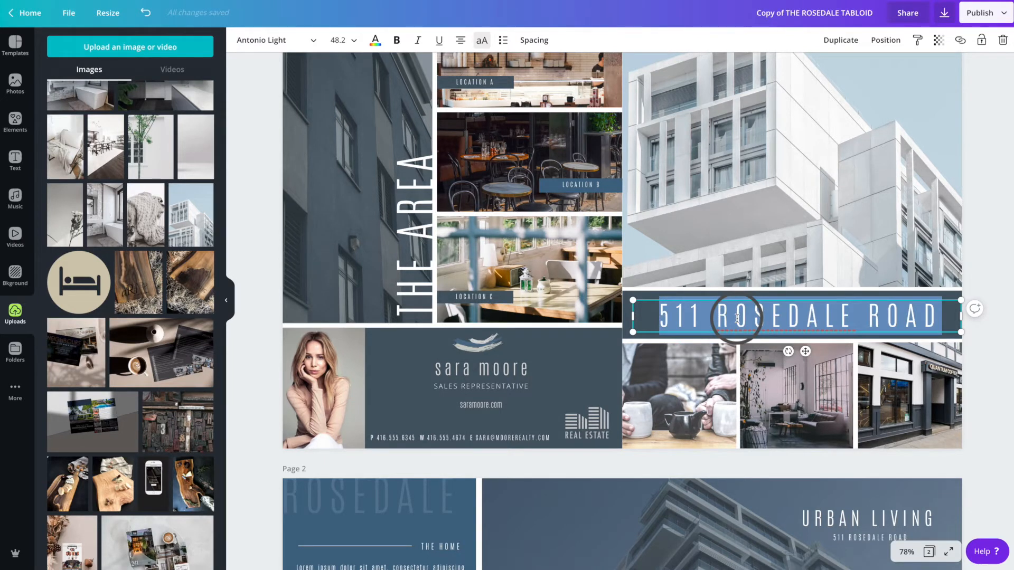
text(1234)
key(BackSpace)
text(YOUR PROPERTY)
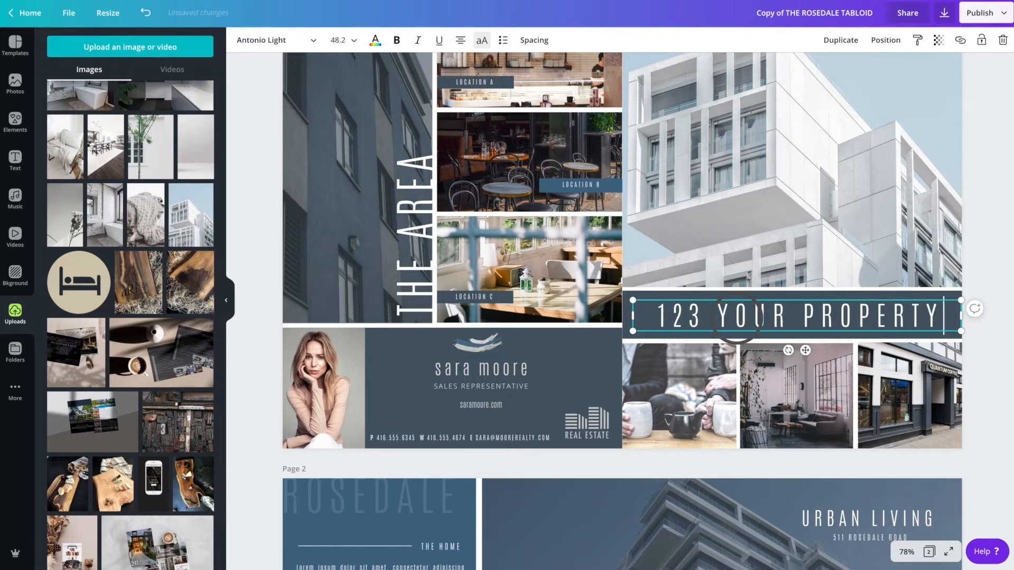
click(790, 316)
drag(940, 312, 691, 311)
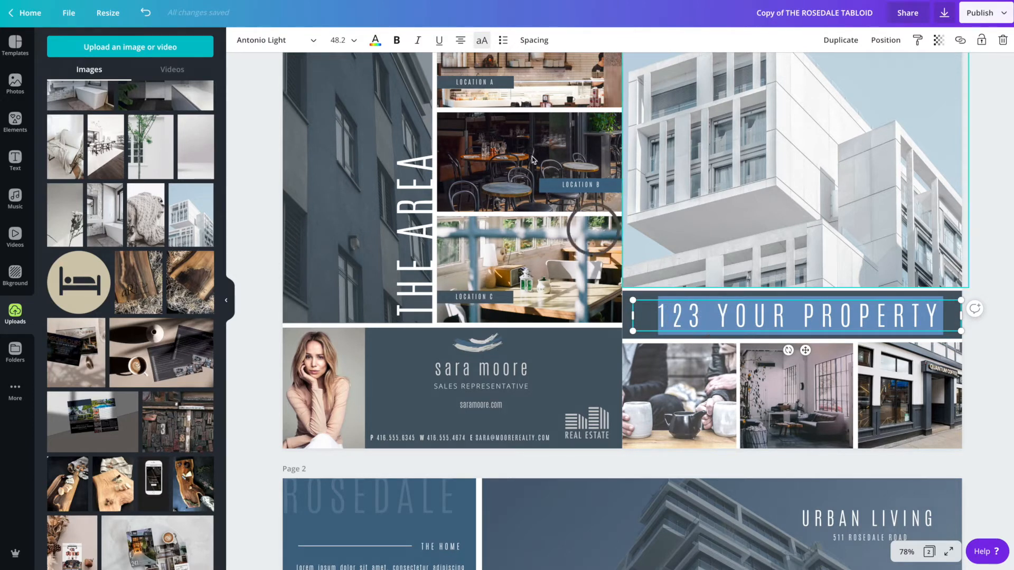
click(260, 42)
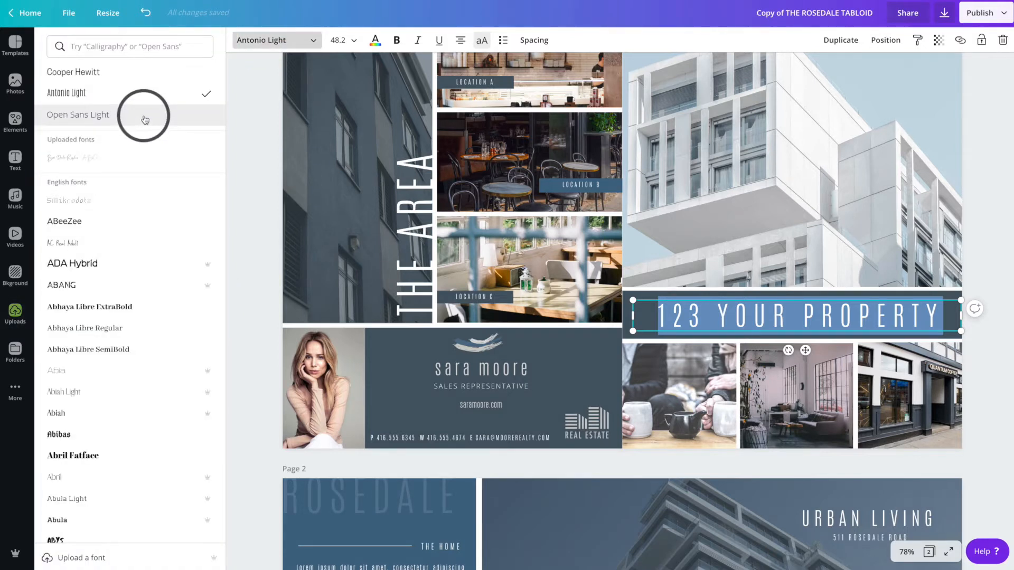
click(374, 42)
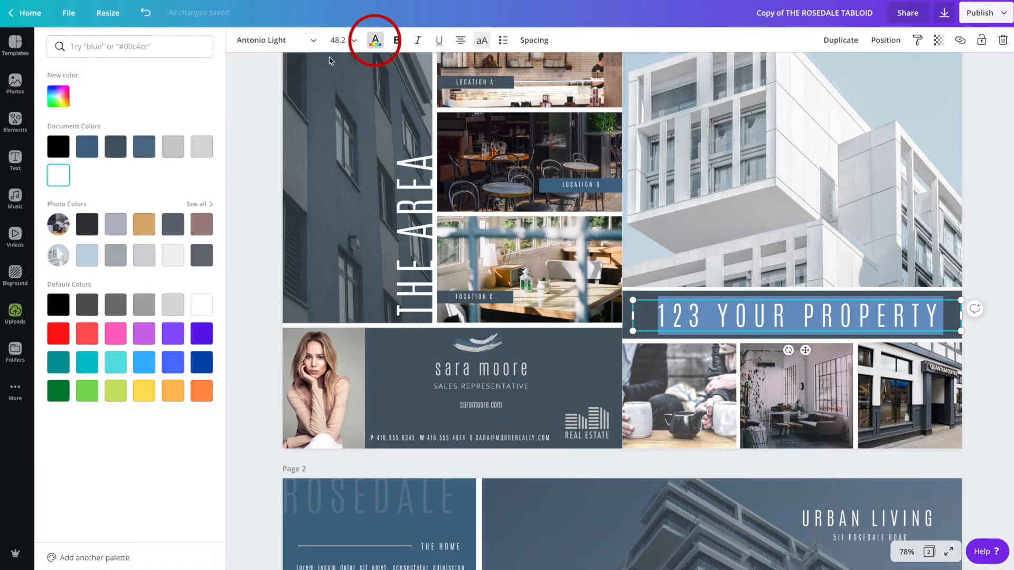
click(278, 178)
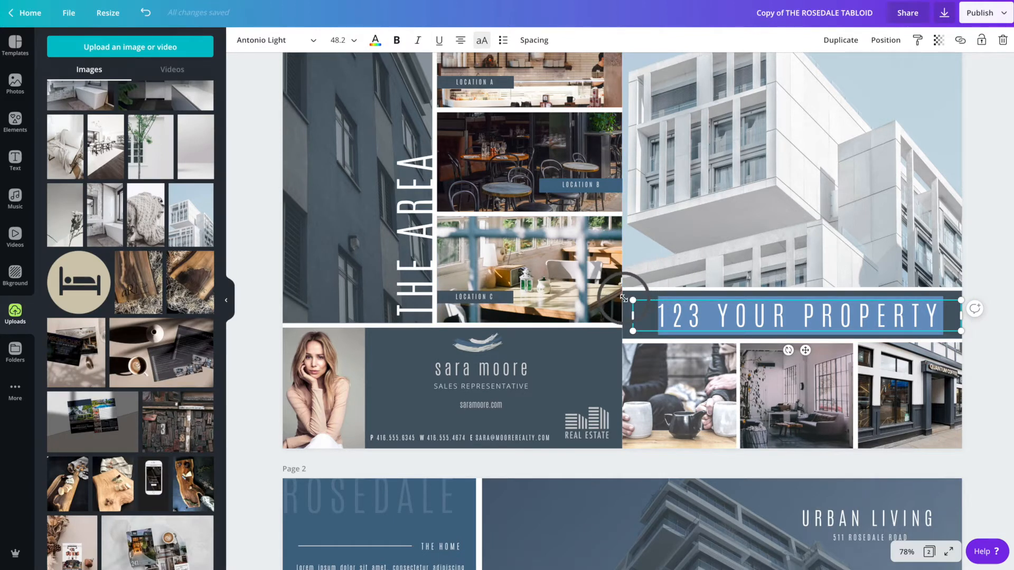
- Change the headline banner's background colour to the mauve photo colour
click(666, 404)
click(631, 305)
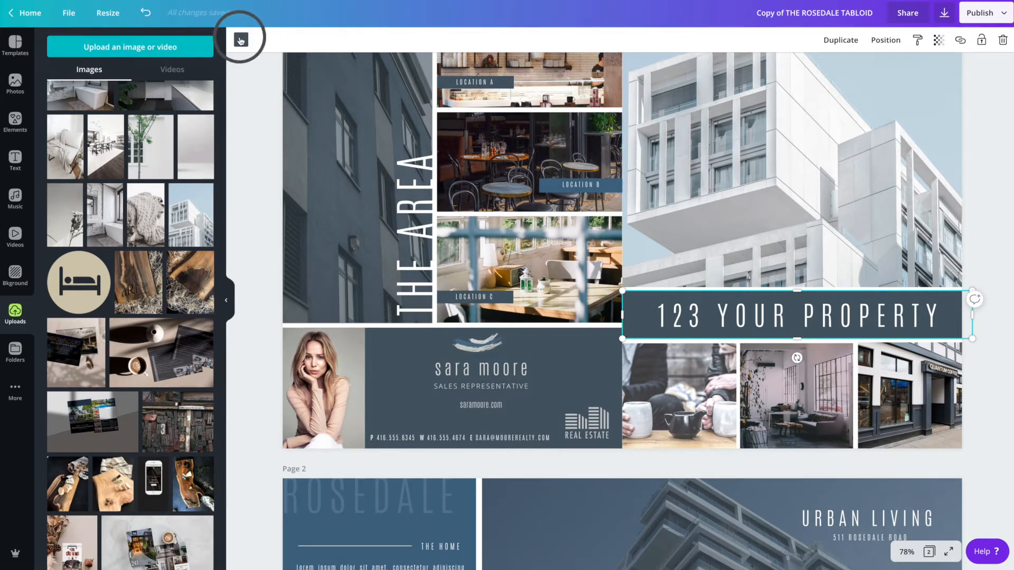
click(241, 41)
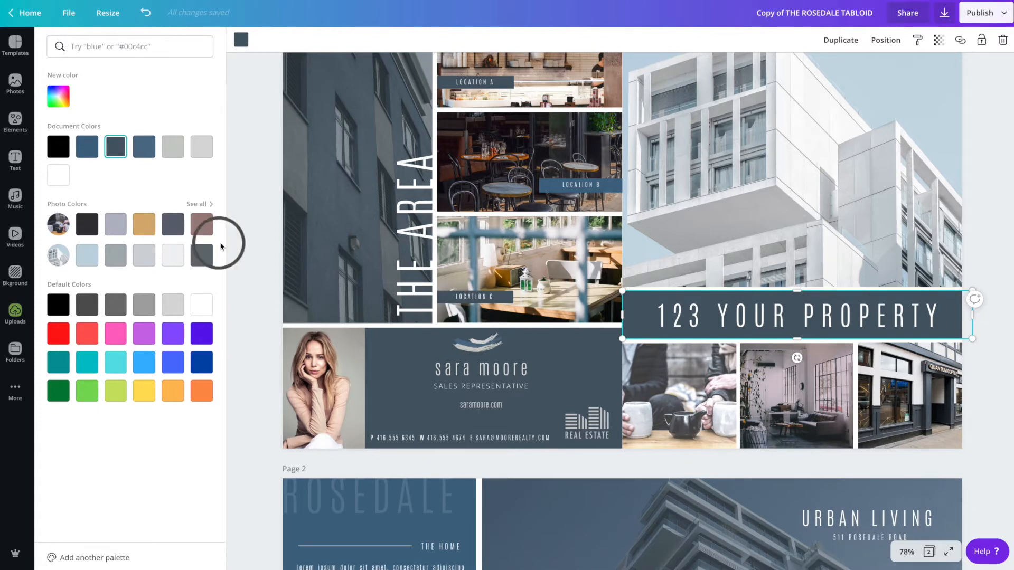
click(201, 224)
click(273, 287)
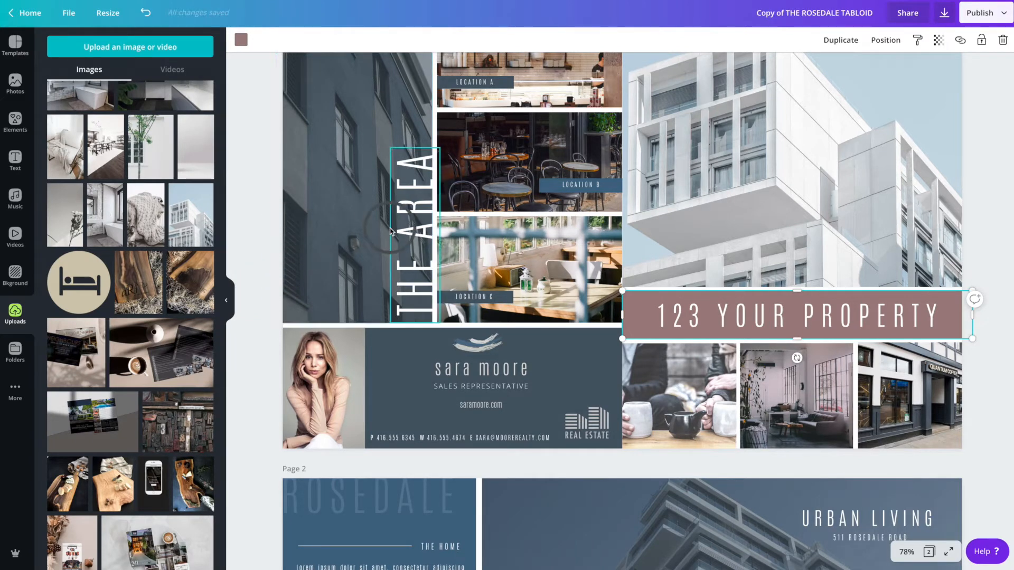
- Inspect the collage photos and the vertical THE AREA text on the page
scroll(460, 254, up, 2)
click(695, 258)
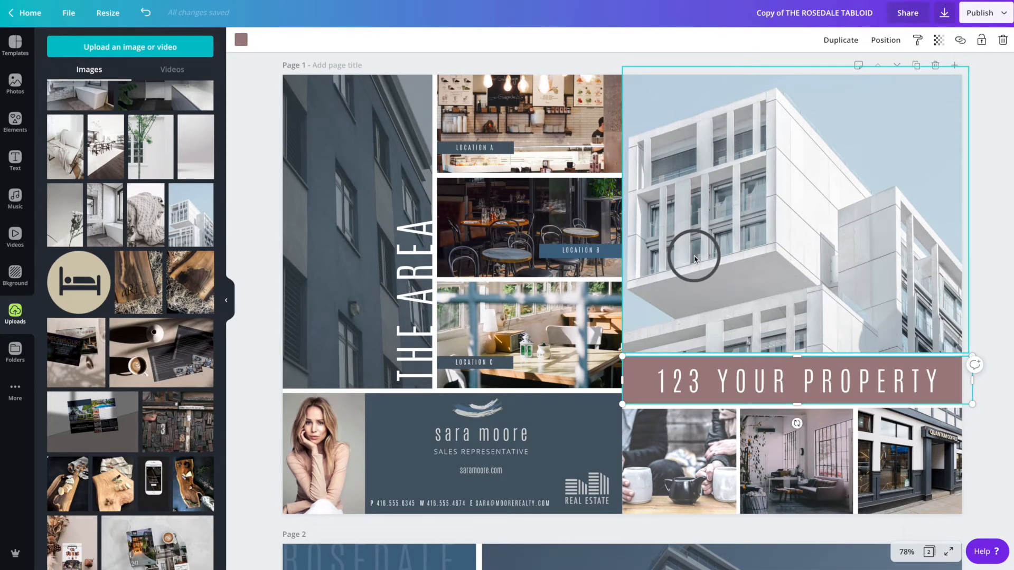
click(733, 317)
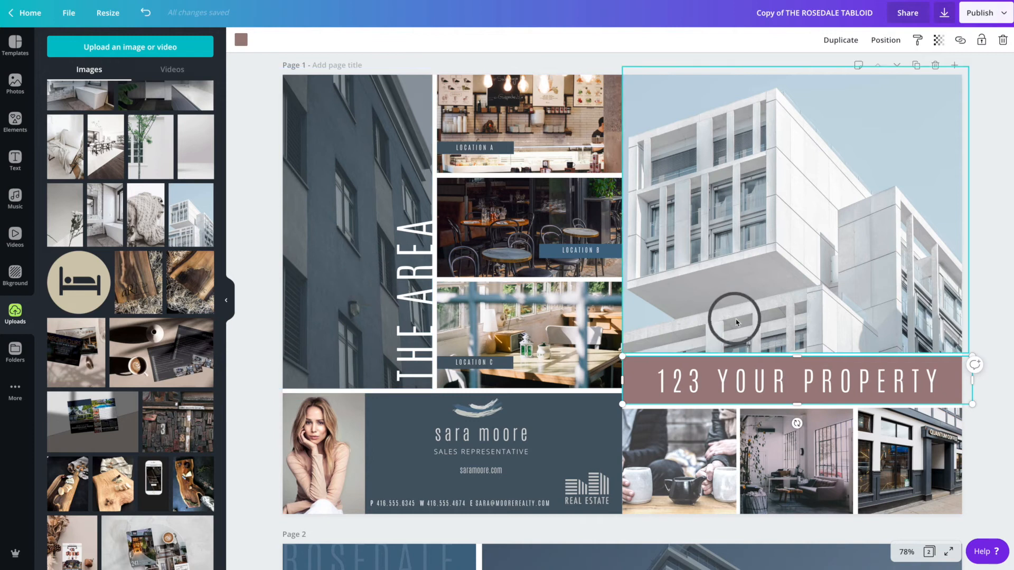
click(506, 174)
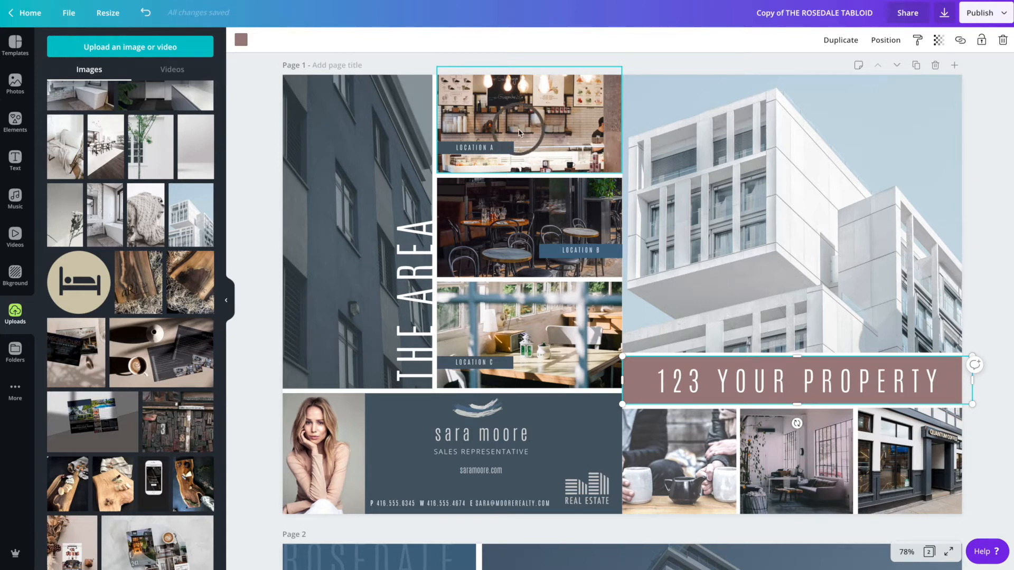
click(506, 317)
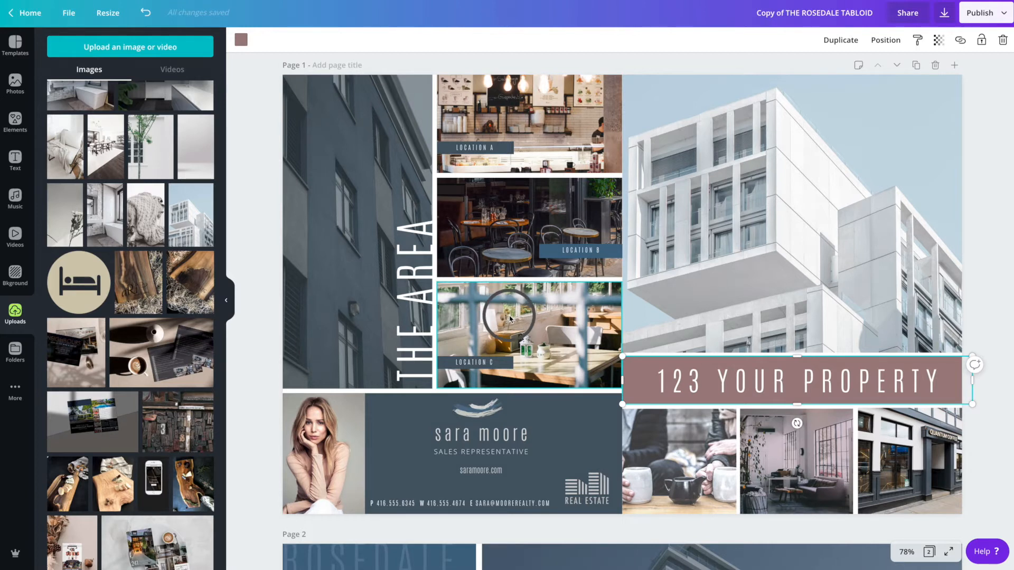
click(417, 295)
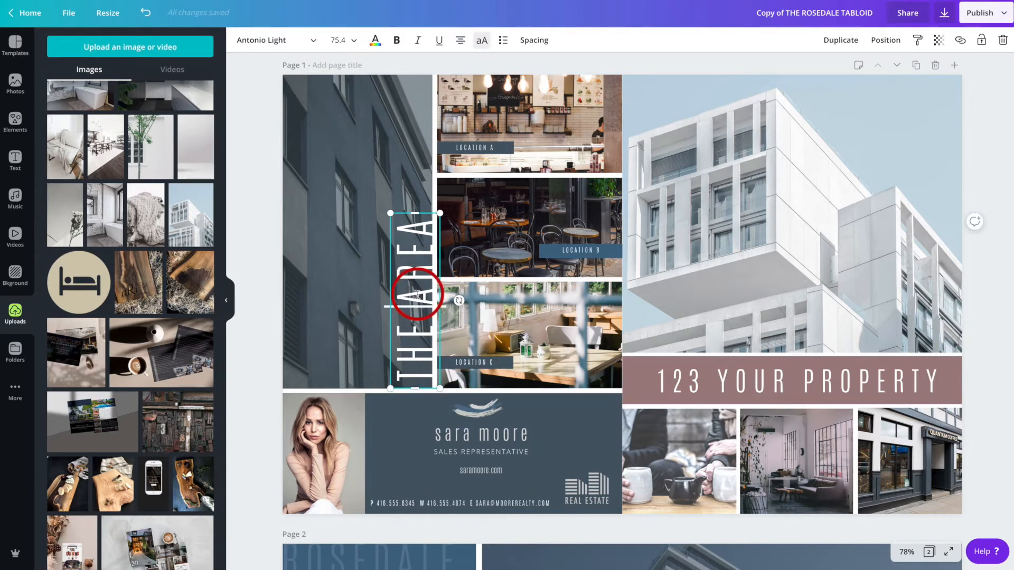
drag(411, 218, 409, 377)
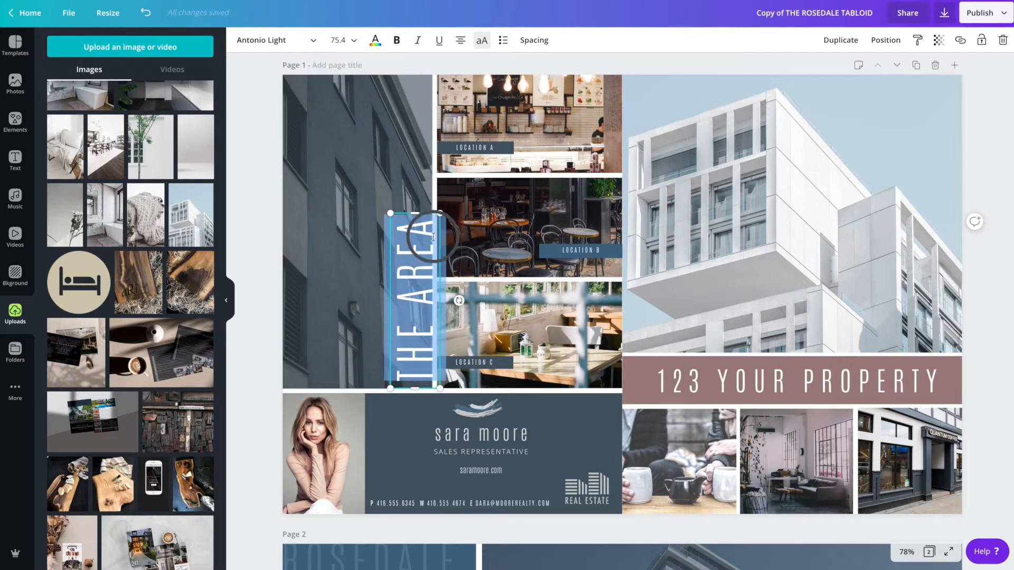
click(425, 255)
- Select the tall building photo on the left and shift it slightly to align with the page edge
click(319, 147)
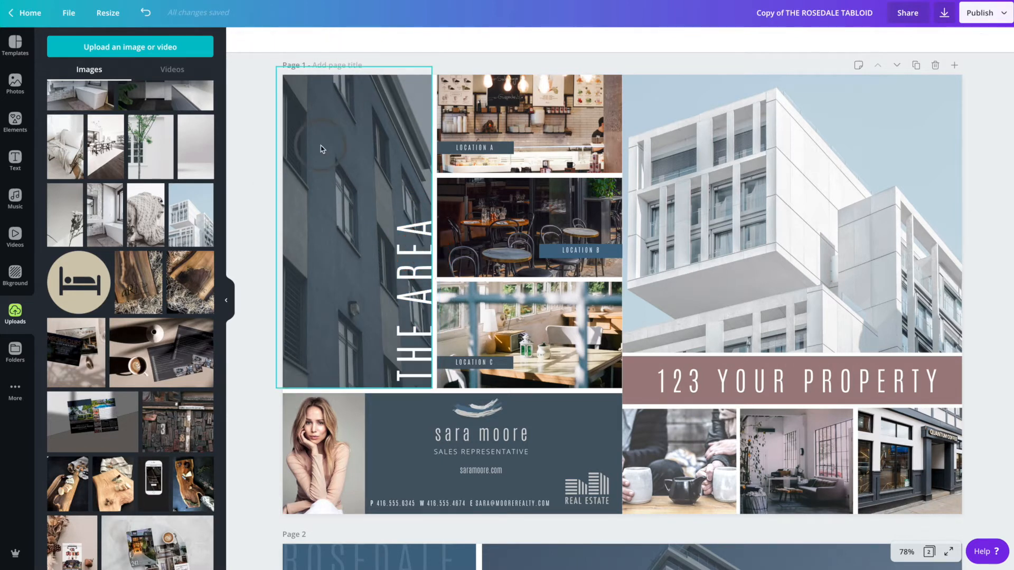
click(320, 149)
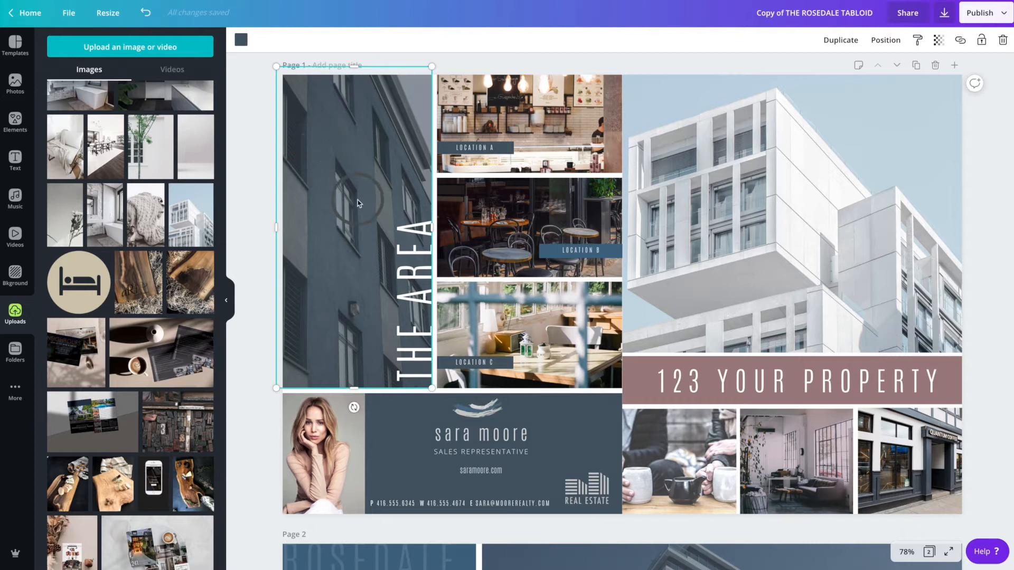
mouse_move(432, 228)
mouse_down()
mouse_move(351, 227)
mouse_move(430, 226)
mouse_up()
drag(310, 227, 285, 226)
click(346, 299)
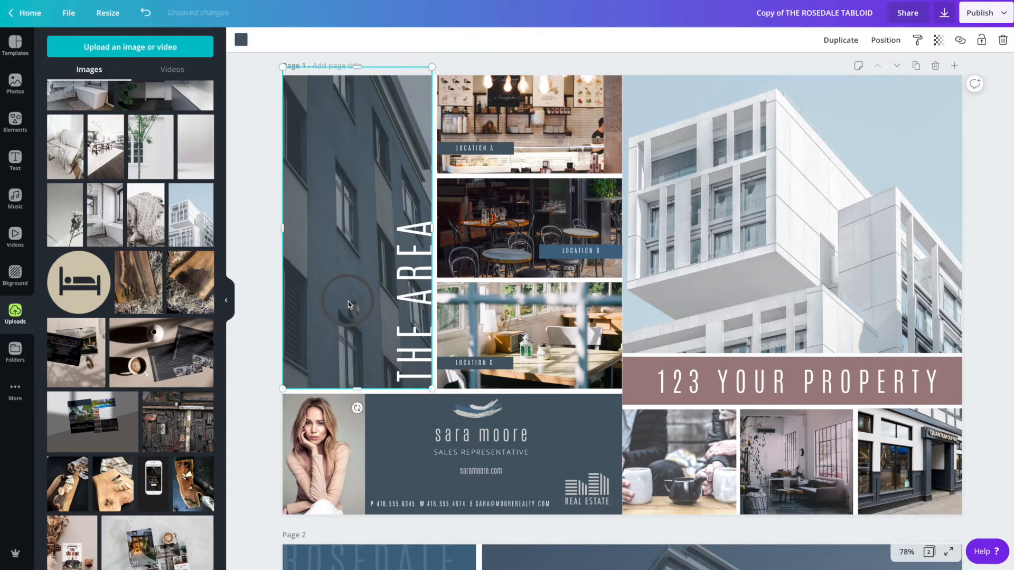
click(388, 277)
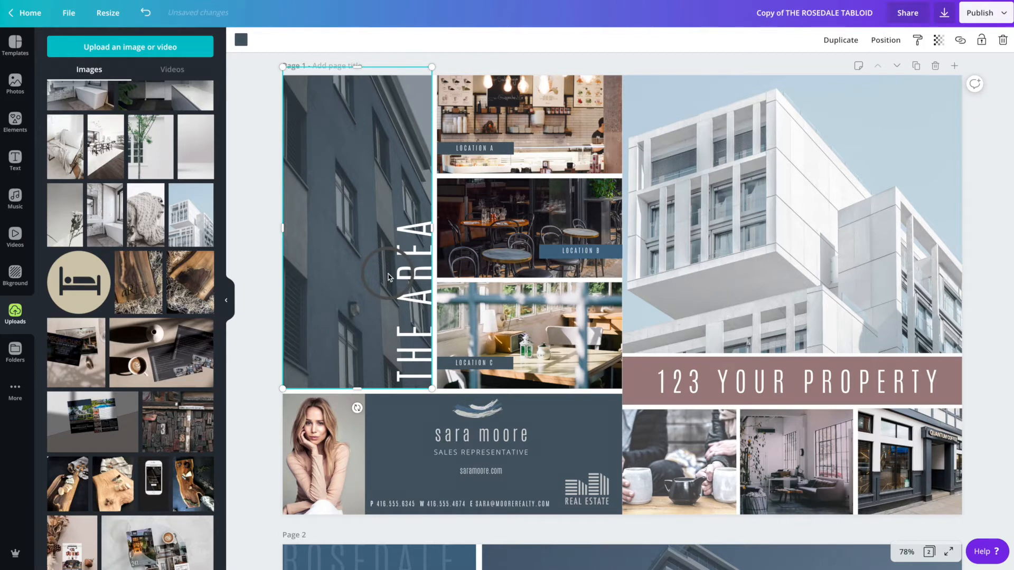
- Replace the tall left photo with the uploaded tree-and-wall image and reposition it in its frame
click(815, 367)
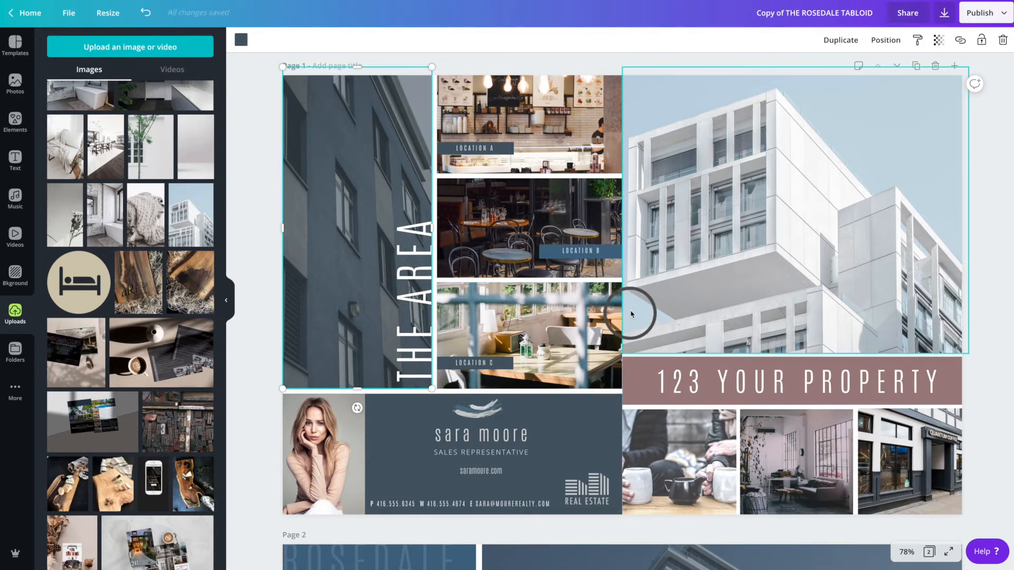
drag(433, 229, 355, 230)
click(402, 161)
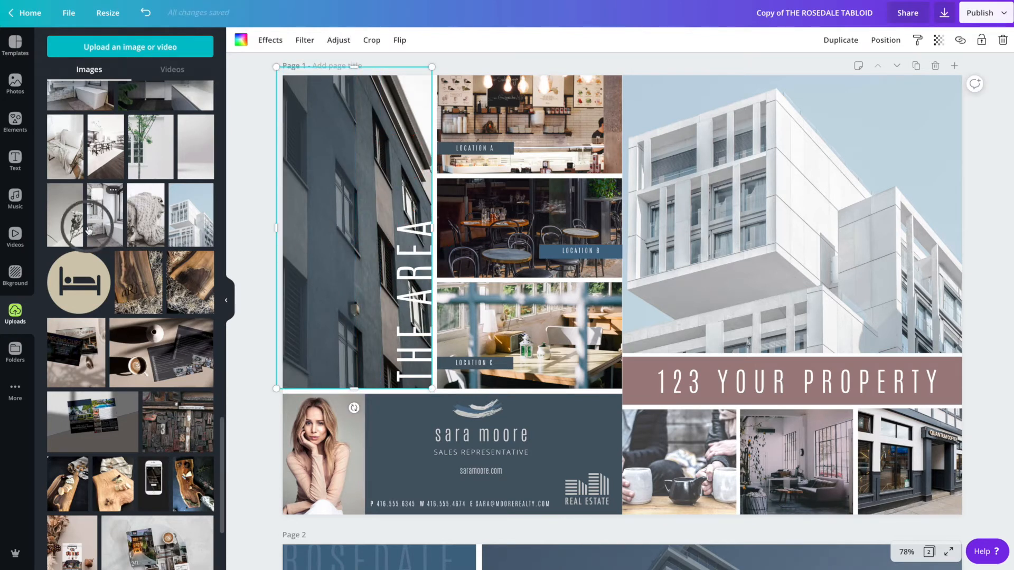
scroll(102, 228, up, 1)
drag(152, 191, 280, 152)
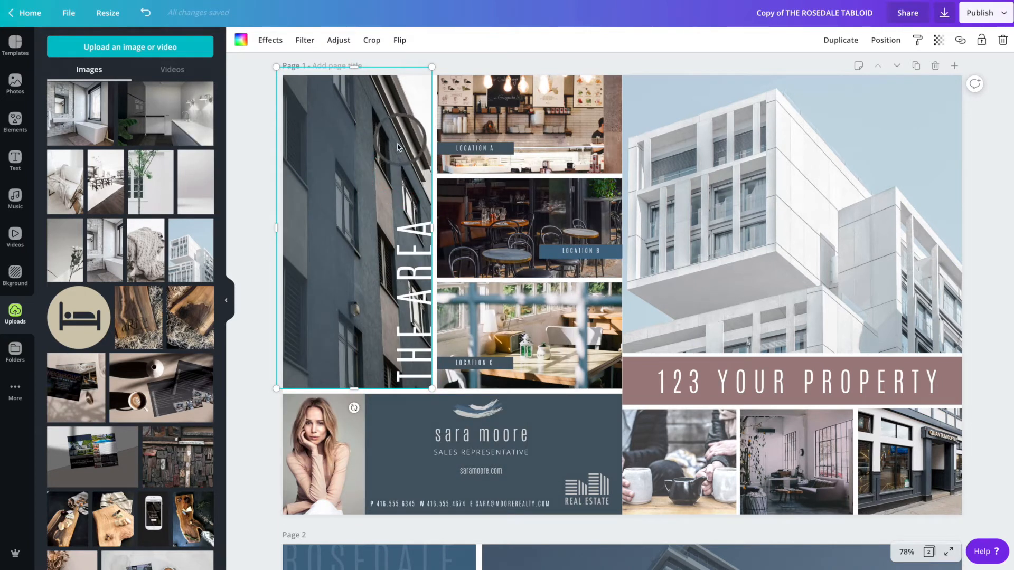
drag(151, 182, 398, 173)
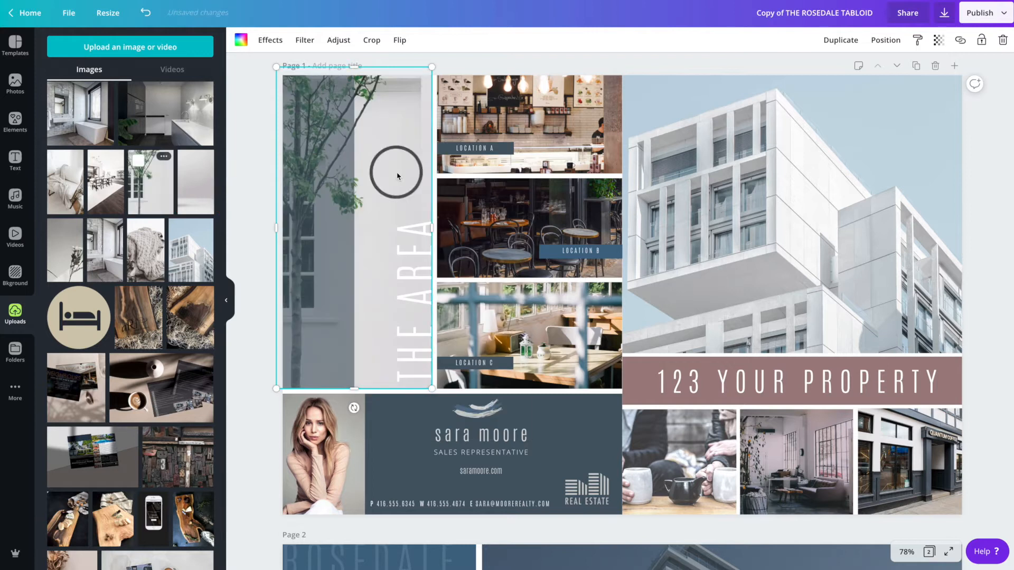
click(319, 264)
drag(374, 226, 433, 227)
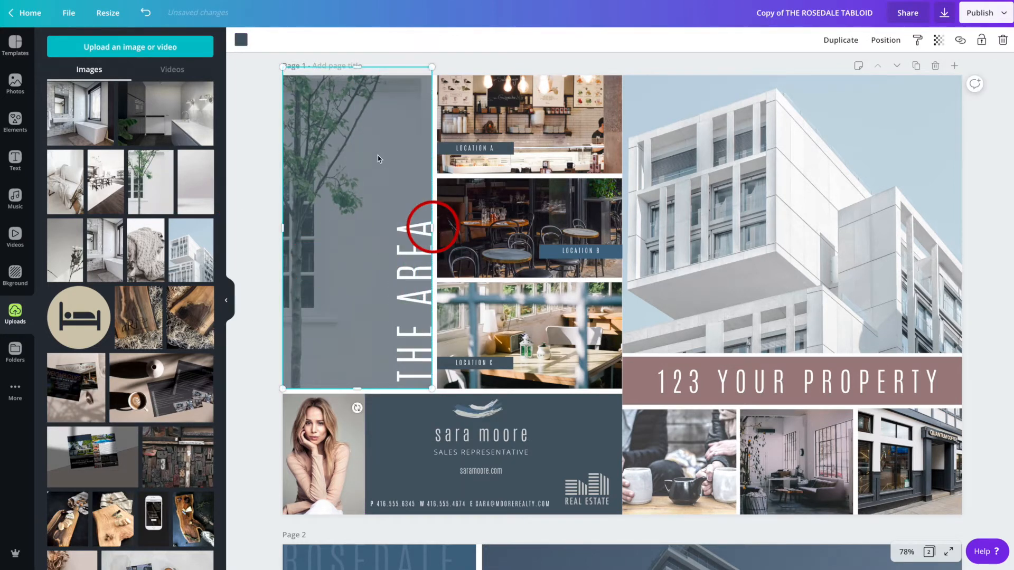
- Change the tall left panel's overlay colour to the mauve photo colour
click(241, 40)
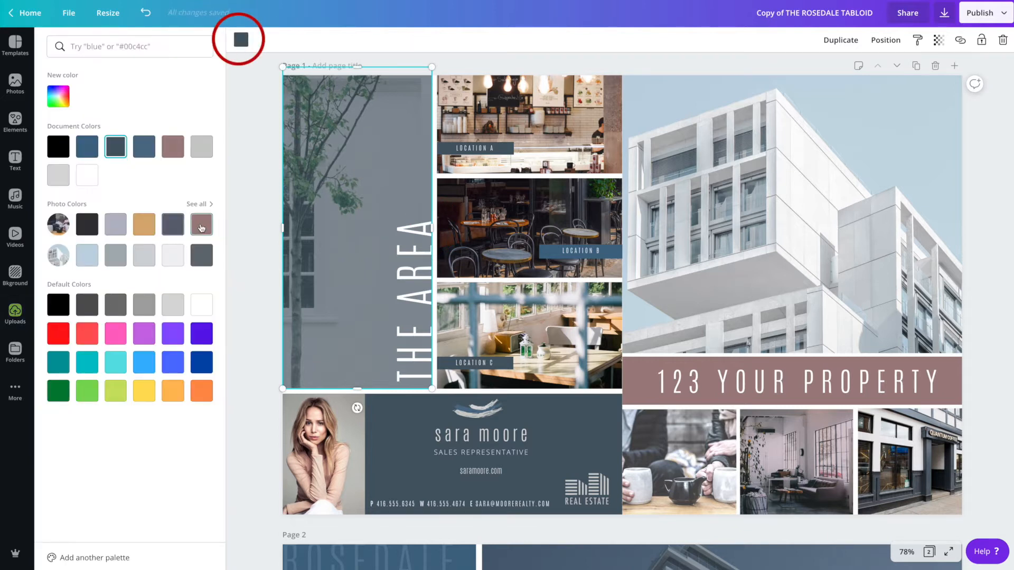
click(202, 225)
click(243, 276)
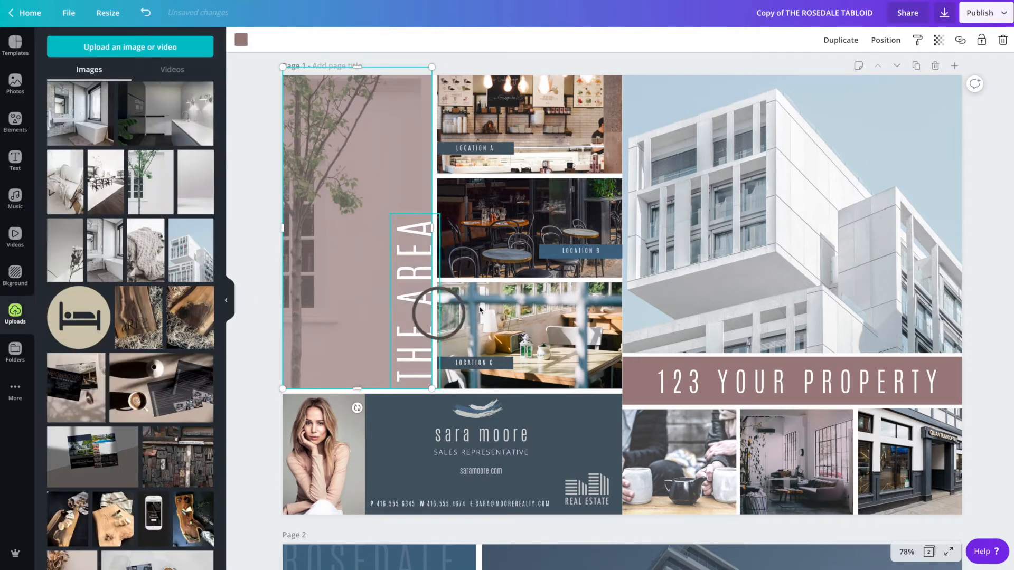
- Change the agent contact banner's background colour to the same mauve photo colour
scroll(414, 250, down, 5)
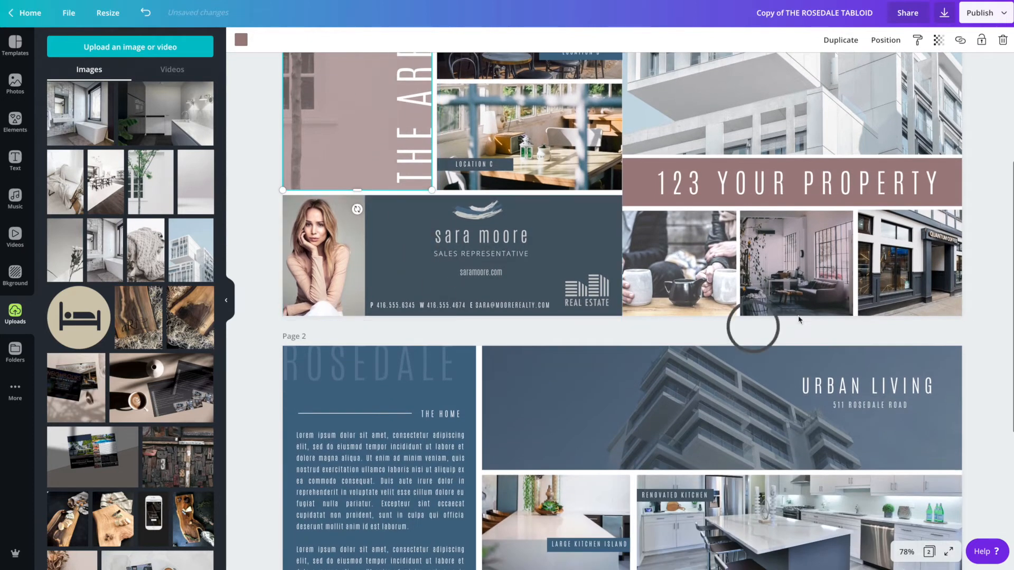
click(611, 222)
click(241, 39)
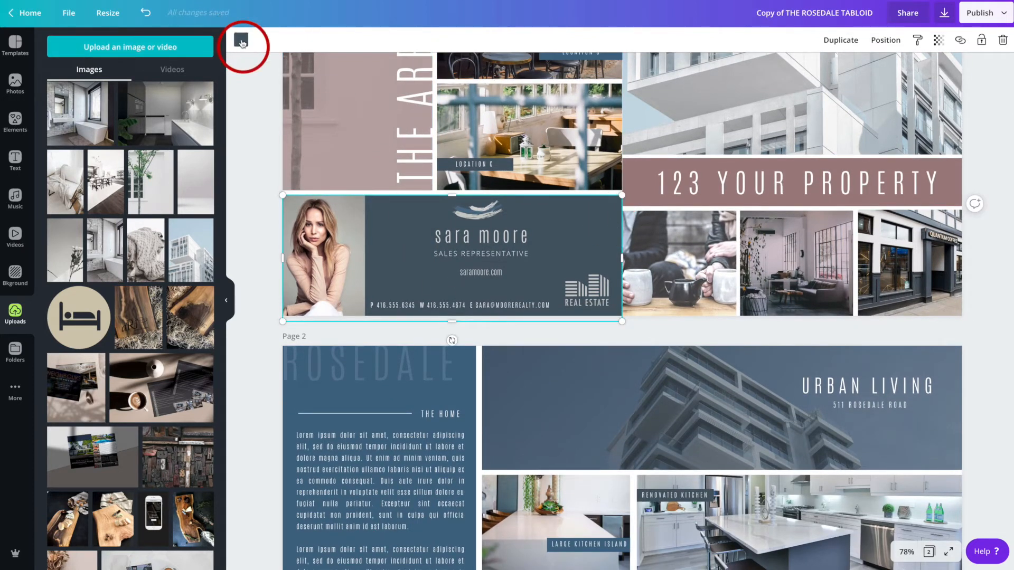
click(201, 224)
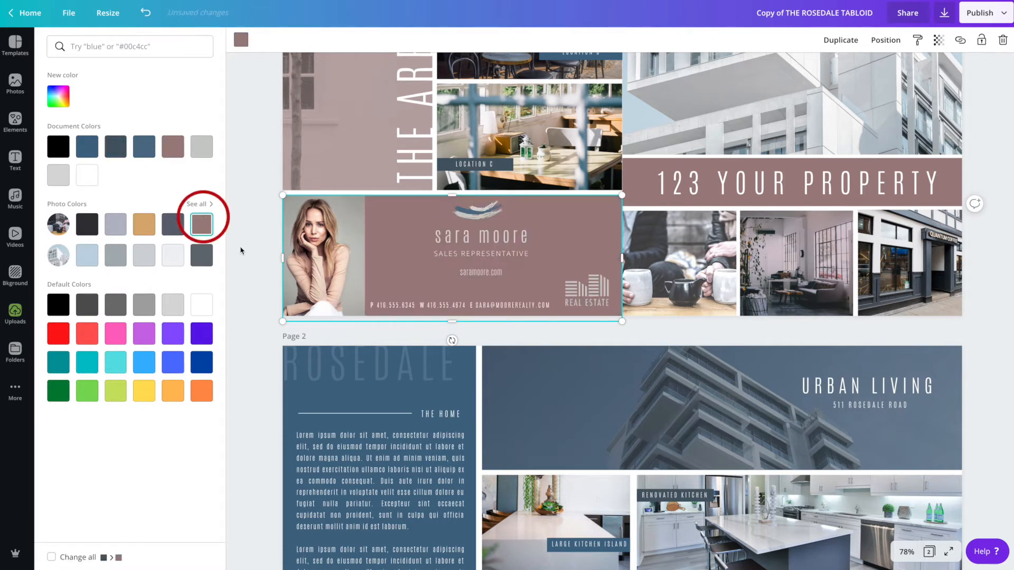
- Scroll through both pages to review the recoloured layout
scroll(428, 262, up, 5)
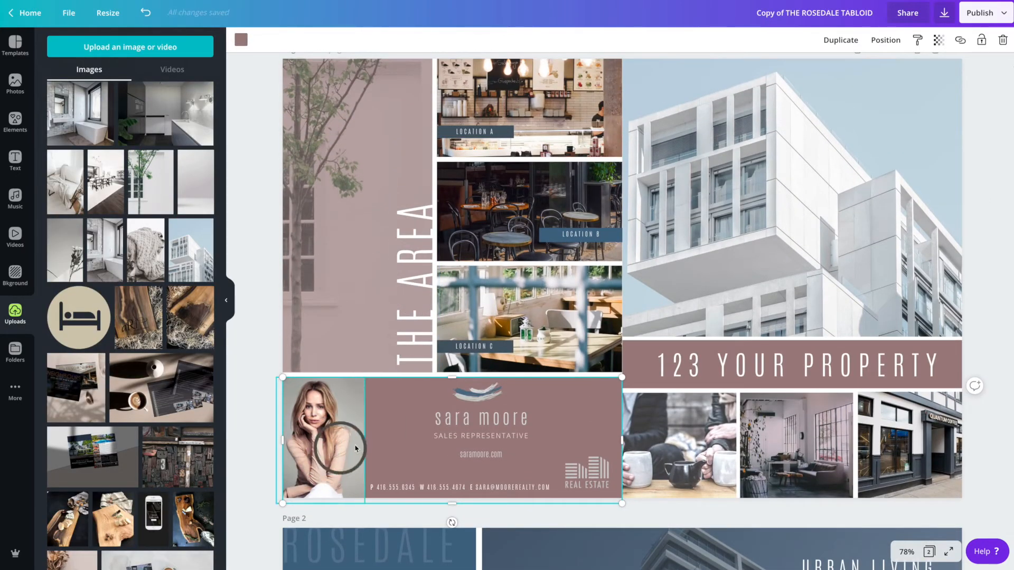
scroll(493, 364, up, 1)
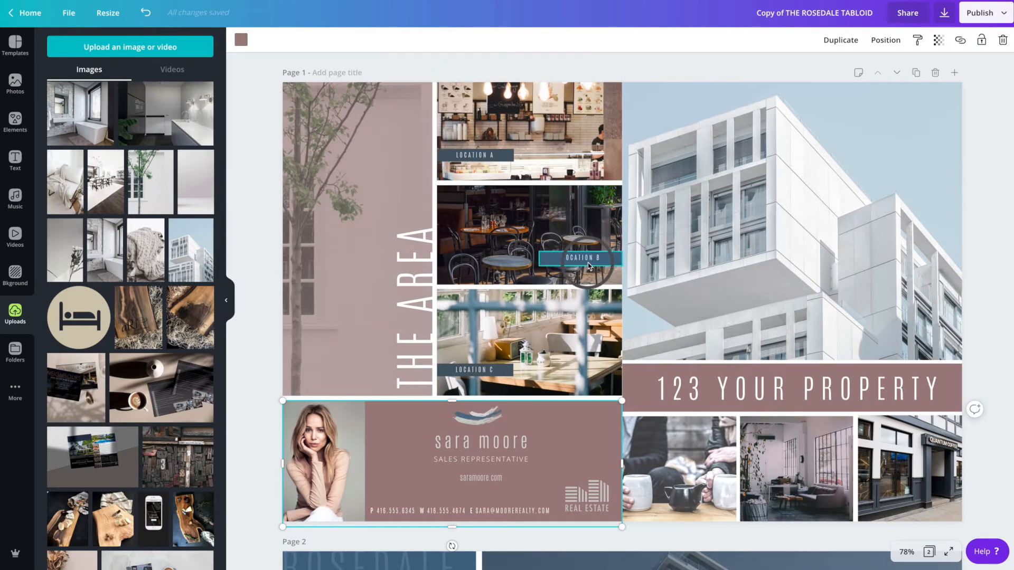
scroll(475, 373, down, 1)
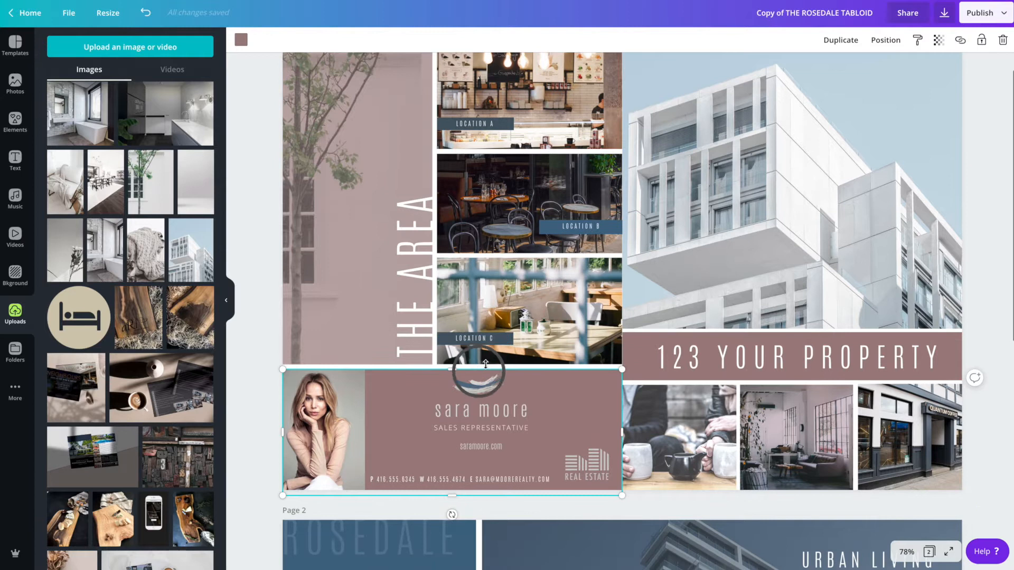
scroll(525, 324, up, 1)
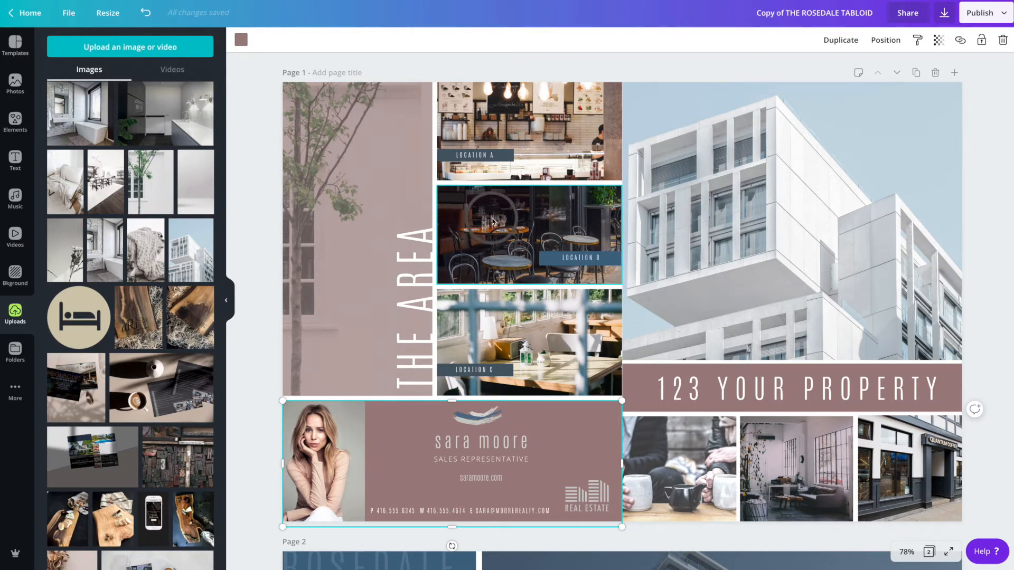
scroll(494, 221, down, 3)
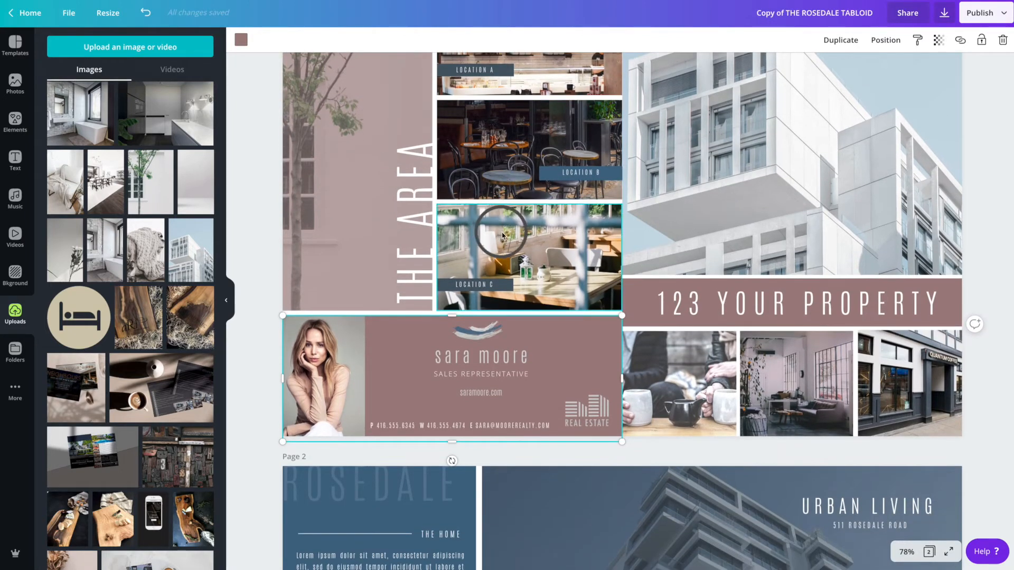
scroll(522, 259, down, 3)
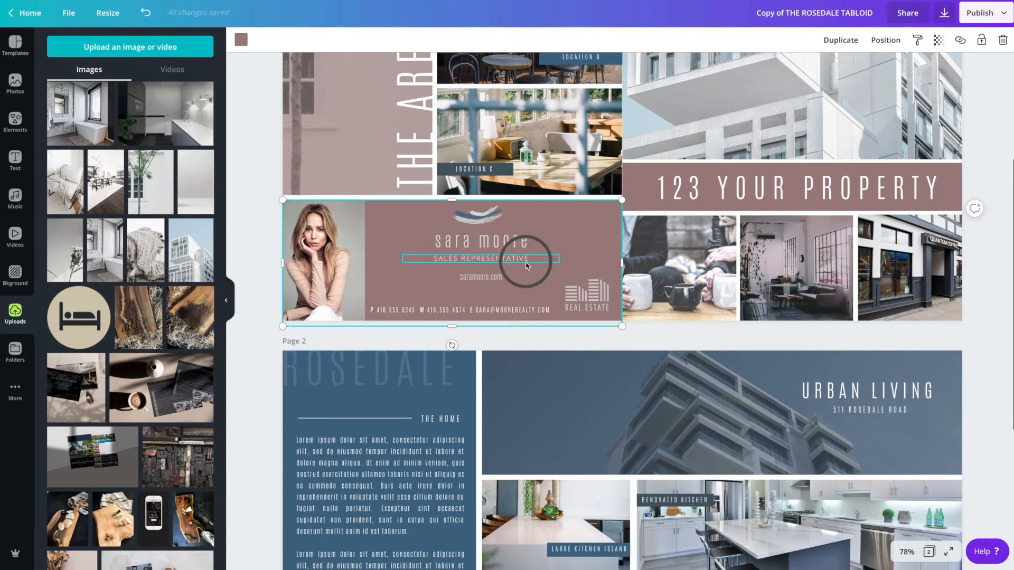
scroll(526, 265, down, 3)
scroll(522, 321, down, 4)
scroll(582, 199, up, 5)
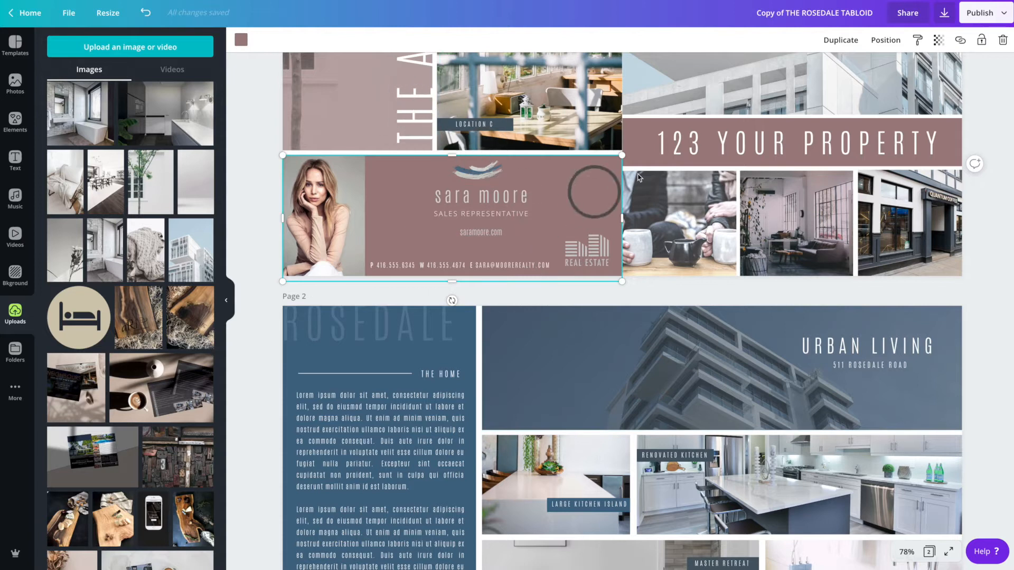
scroll(644, 343, down, 3)
- Replace the URBAN LIVING banner's background photo with the uploaded white building image
click(907, 235)
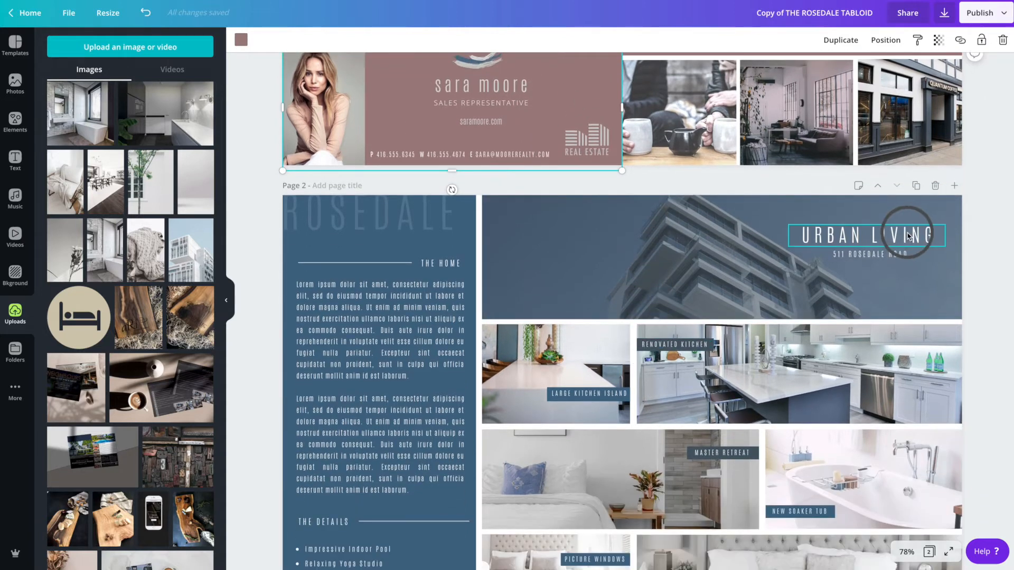
click(595, 255)
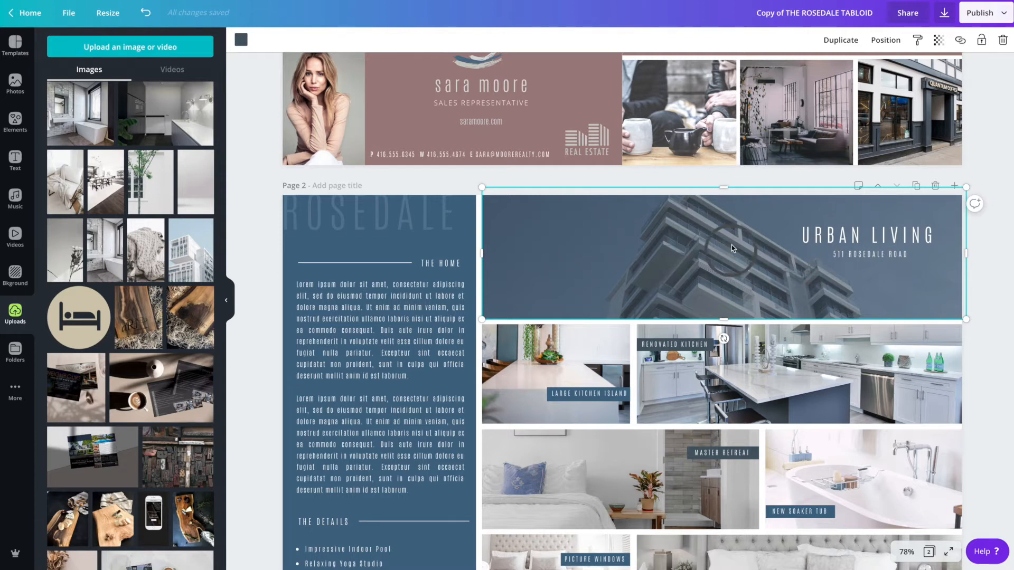
drag(723, 187, 728, 226)
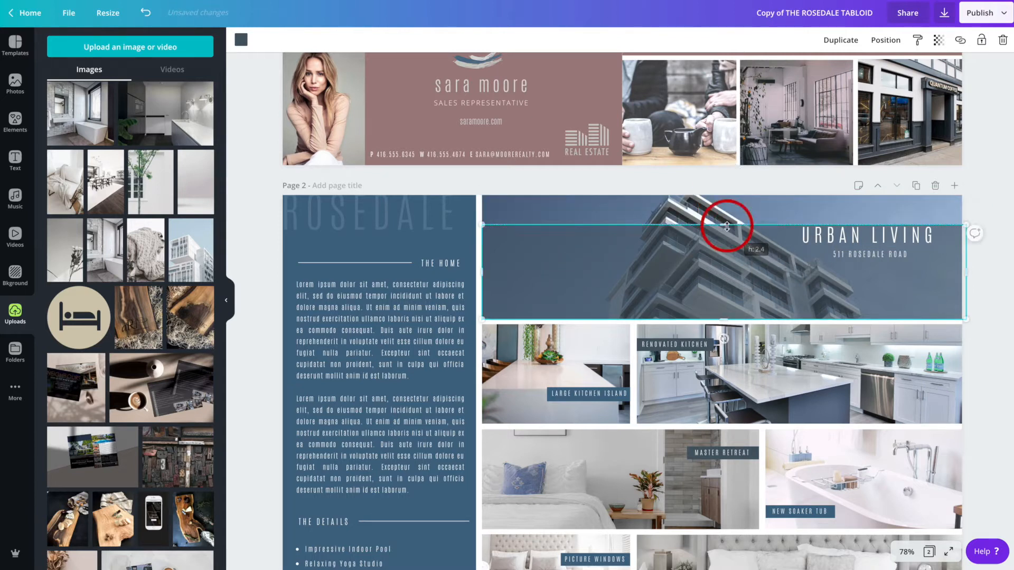
click(585, 210)
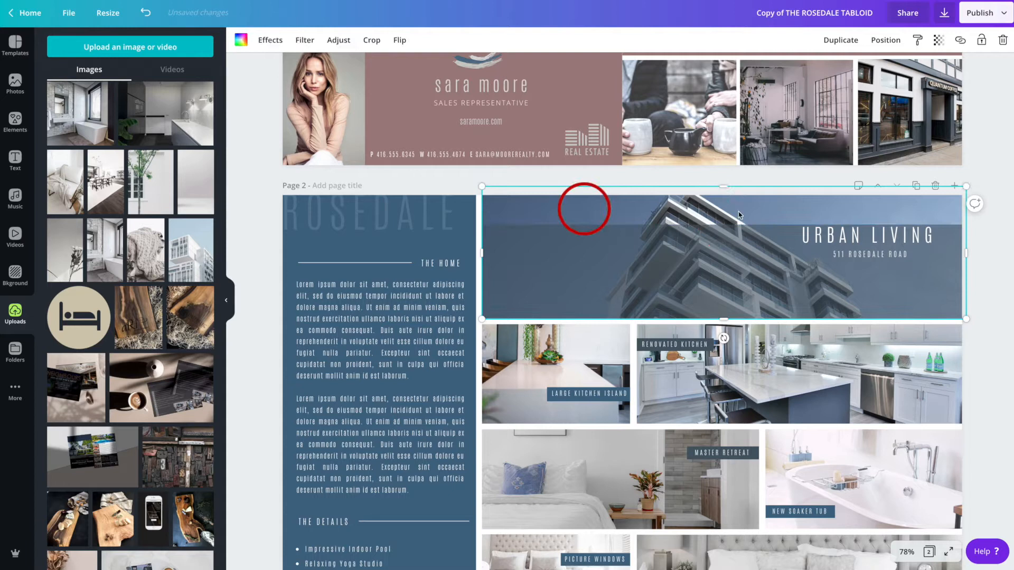
drag(199, 257, 527, 210)
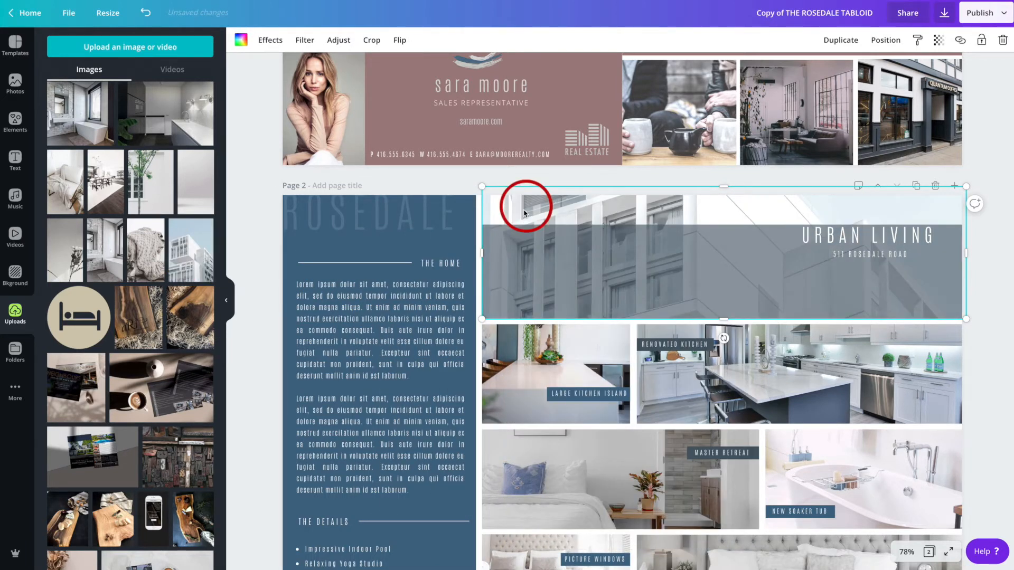
- Reposition the new building photo within the URBAN LIVING banner frame
double_click(698, 210)
drag(700, 206, 701, 306)
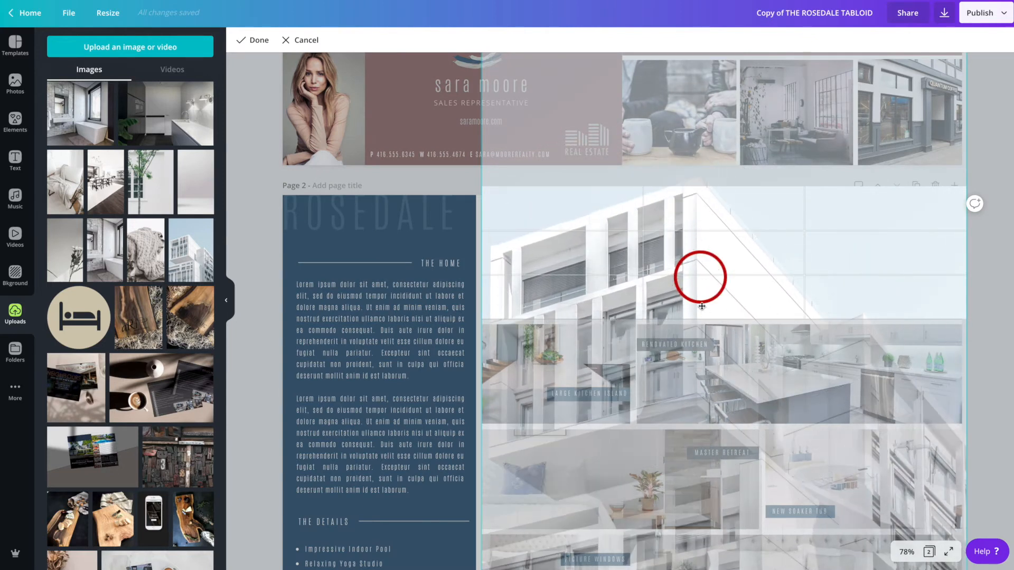
drag(713, 215, 685, 254)
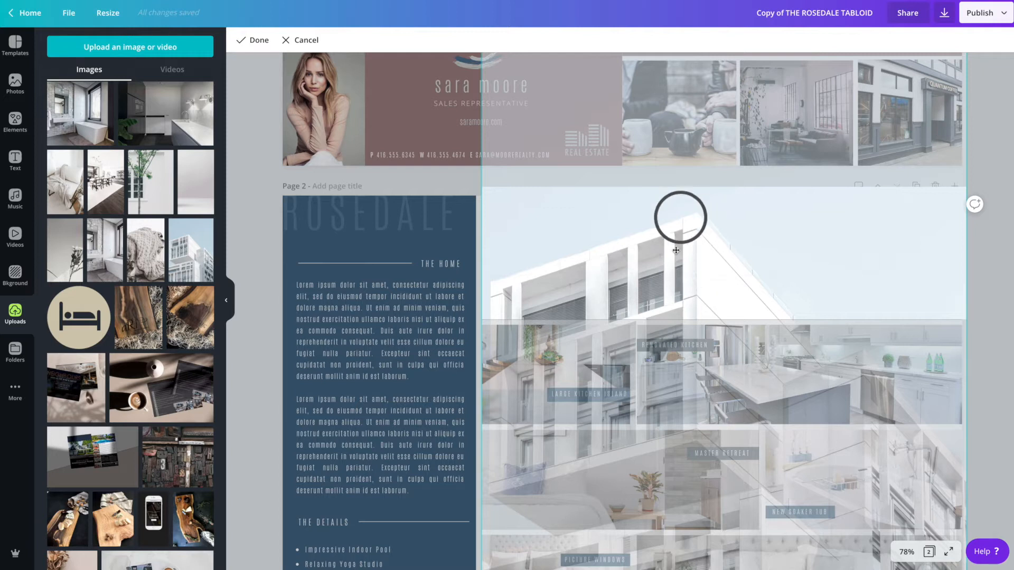
click(239, 253)
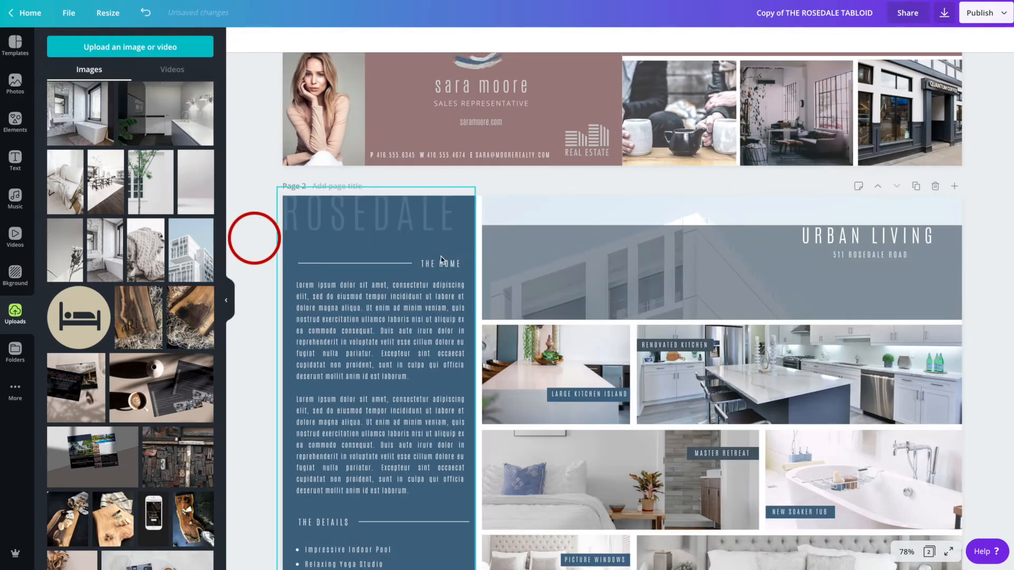
- Extend the banner's overlay back to full height and colour it with the mauve document colour
click(669, 261)
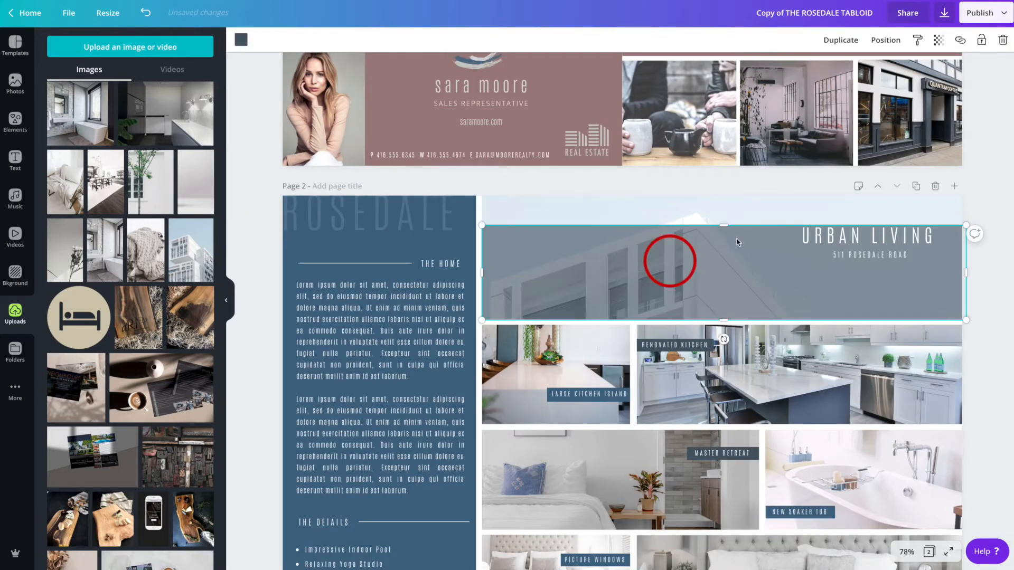
drag(724, 225, 722, 192)
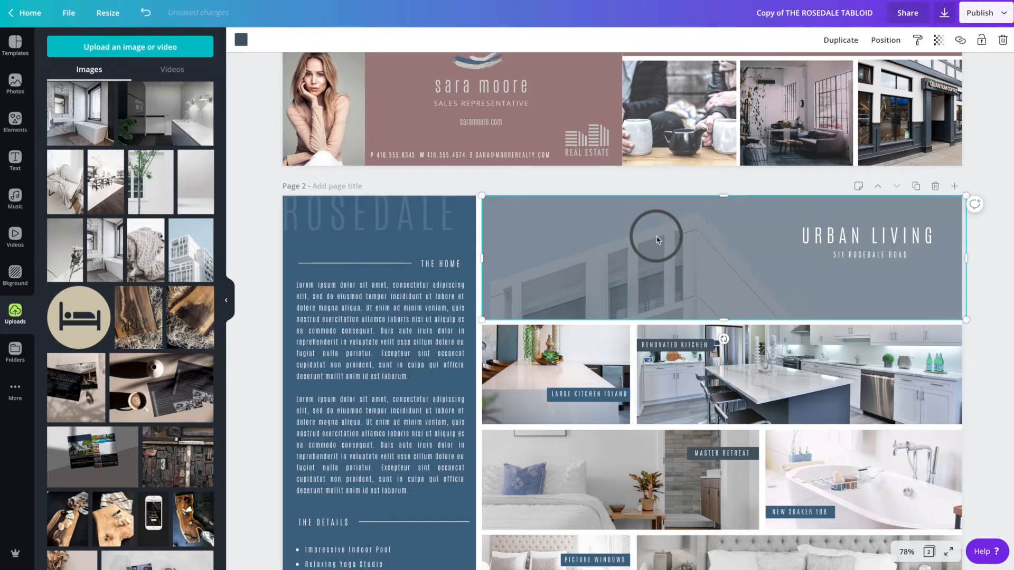
click(241, 41)
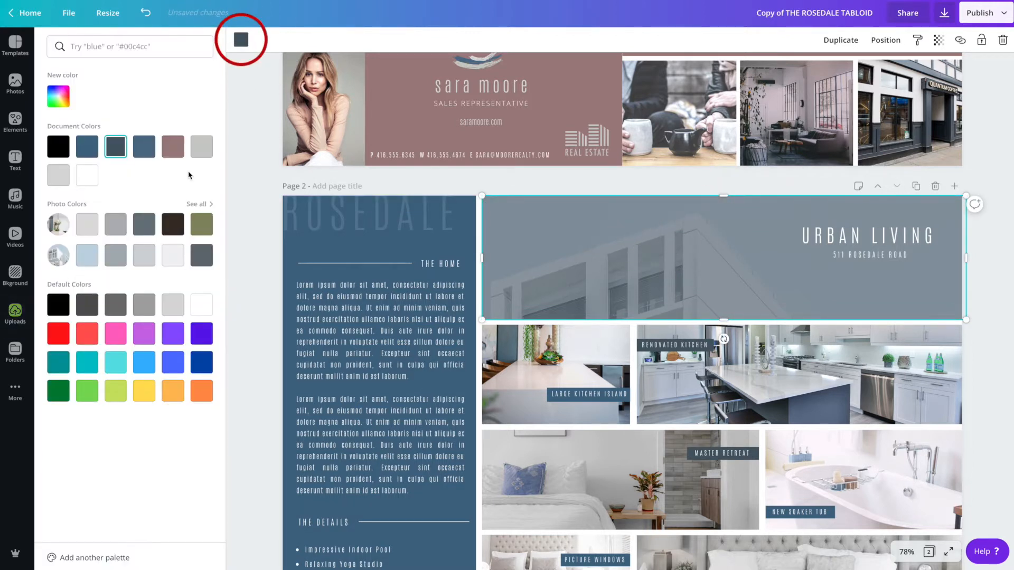
click(173, 148)
click(569, 185)
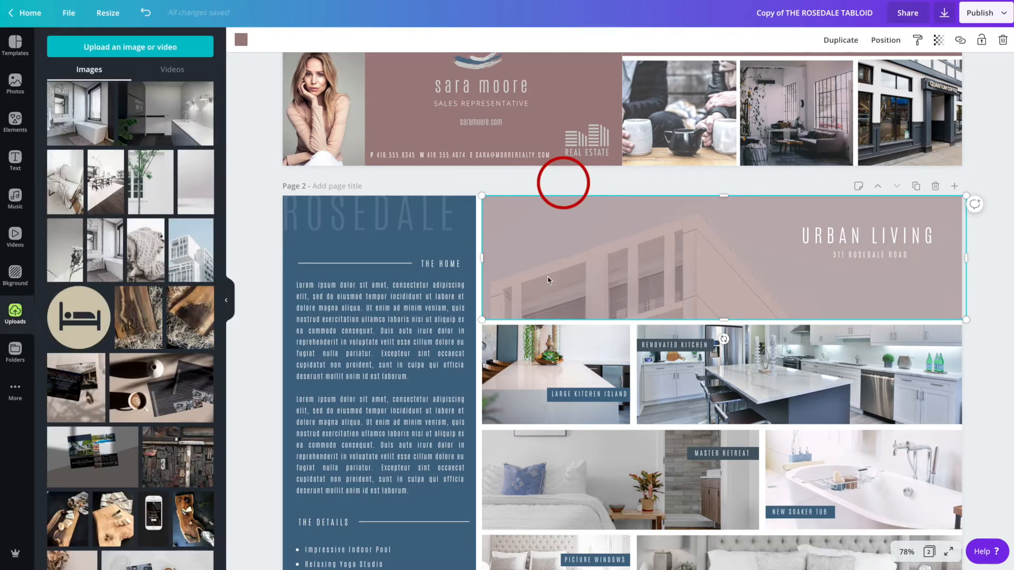
- Reposition the kitchen island photo within its frame on page 2
scroll(559, 301, down, 1)
scroll(623, 360, down, 2)
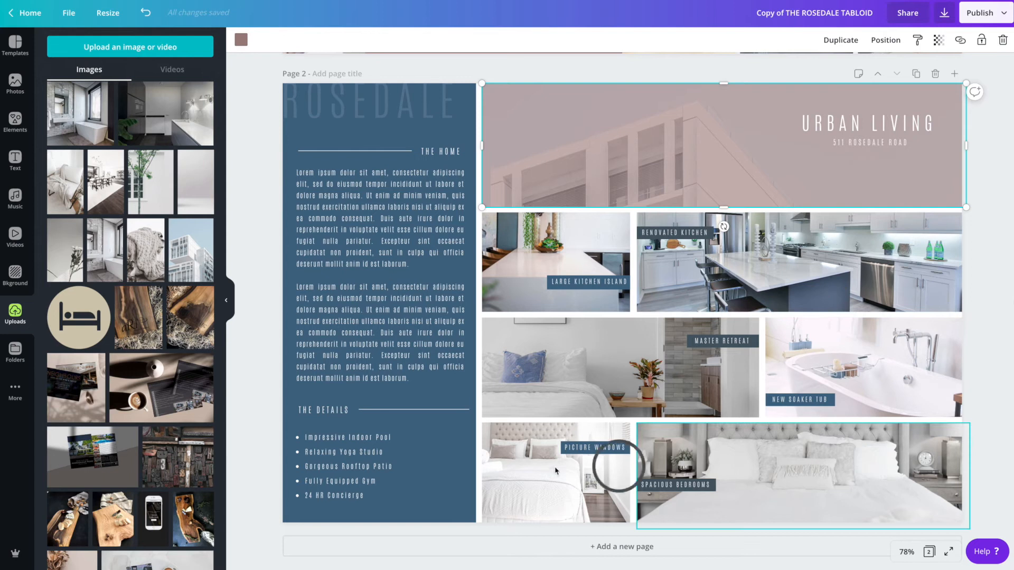
scroll(515, 469, up, 1)
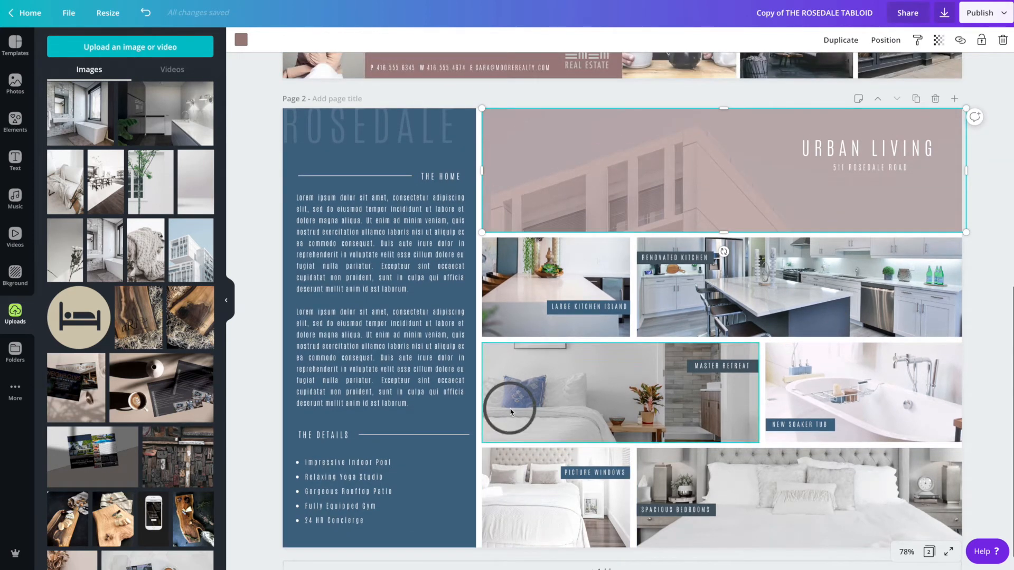
click(514, 303)
double_click(514, 302)
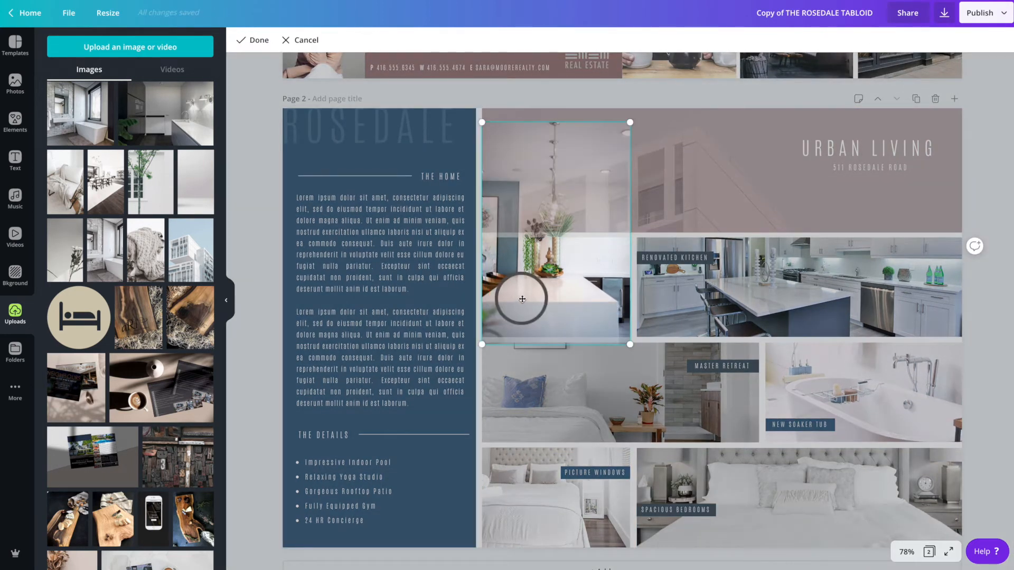
drag(520, 281, 526, 327)
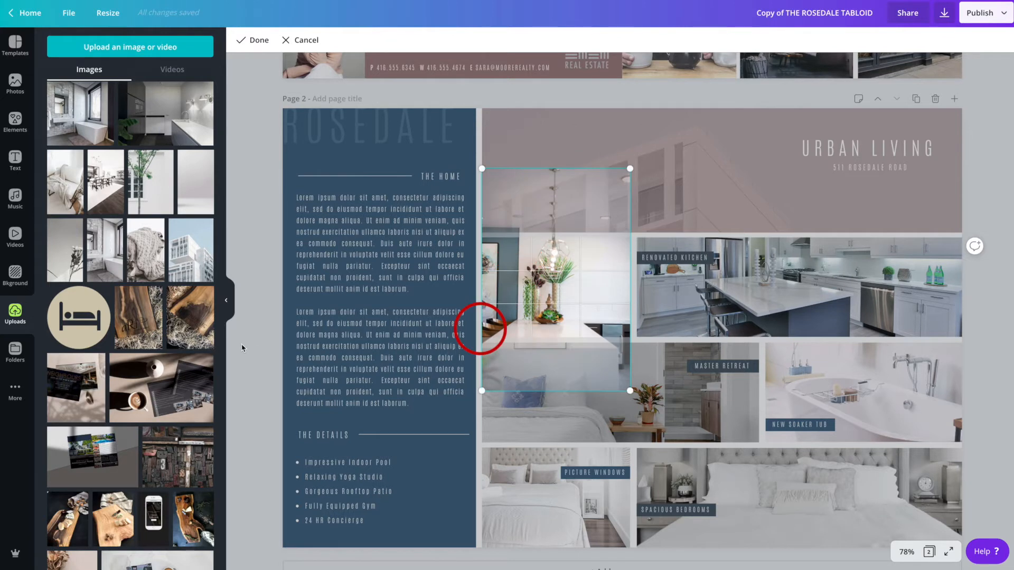
click(242, 347)
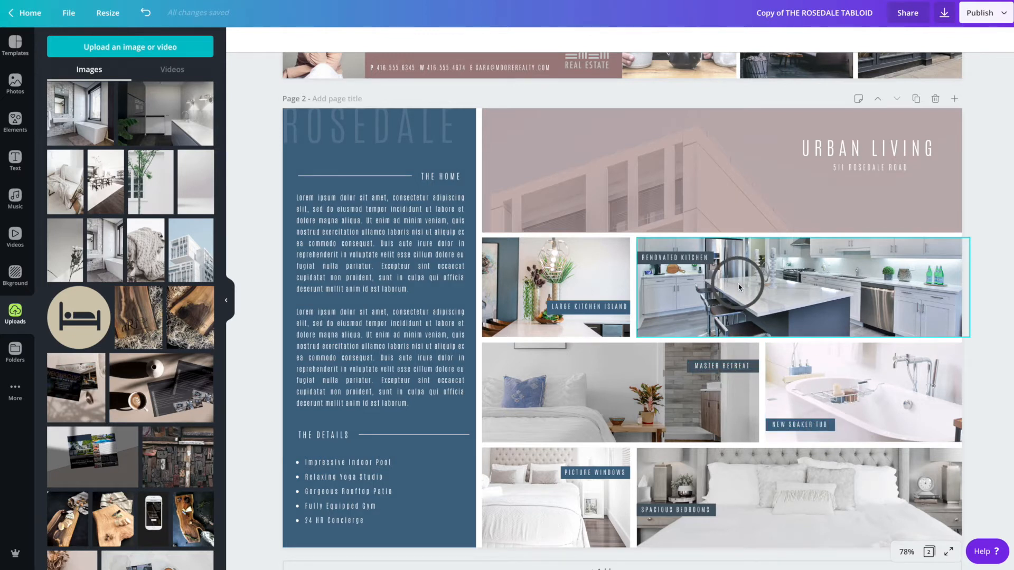
- Try to delete the label on the kitchen photo
click(679, 261)
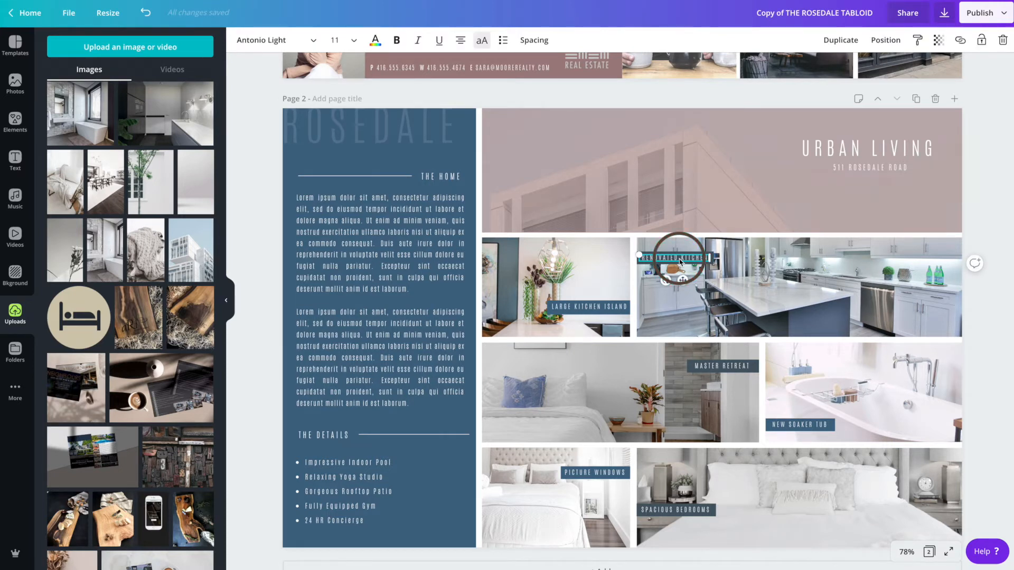
key(Delete)
click(676, 259)
key(Delete)
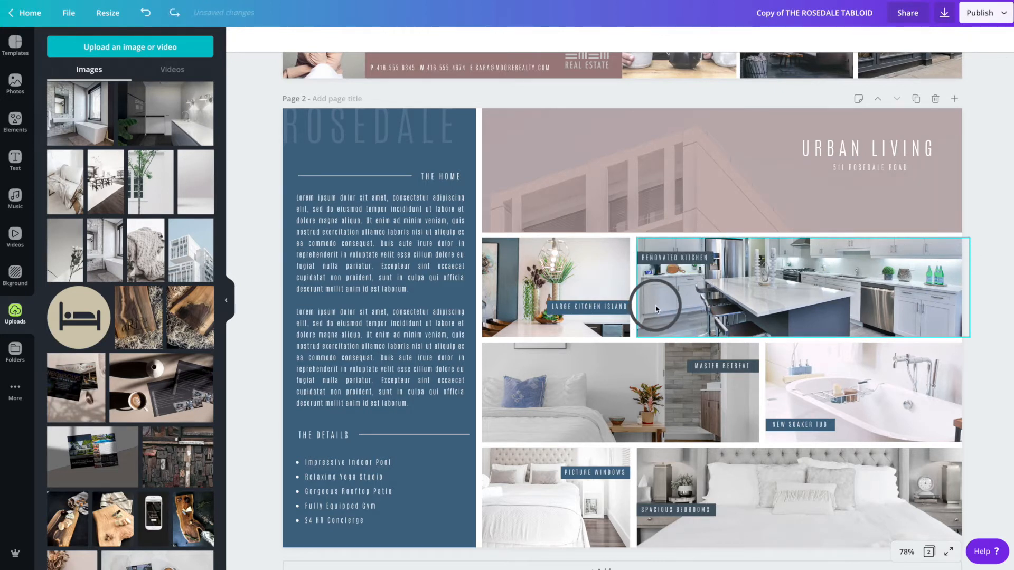
- Select the RENOVATED KITCHEN label text and reposition it within its label
click(659, 259)
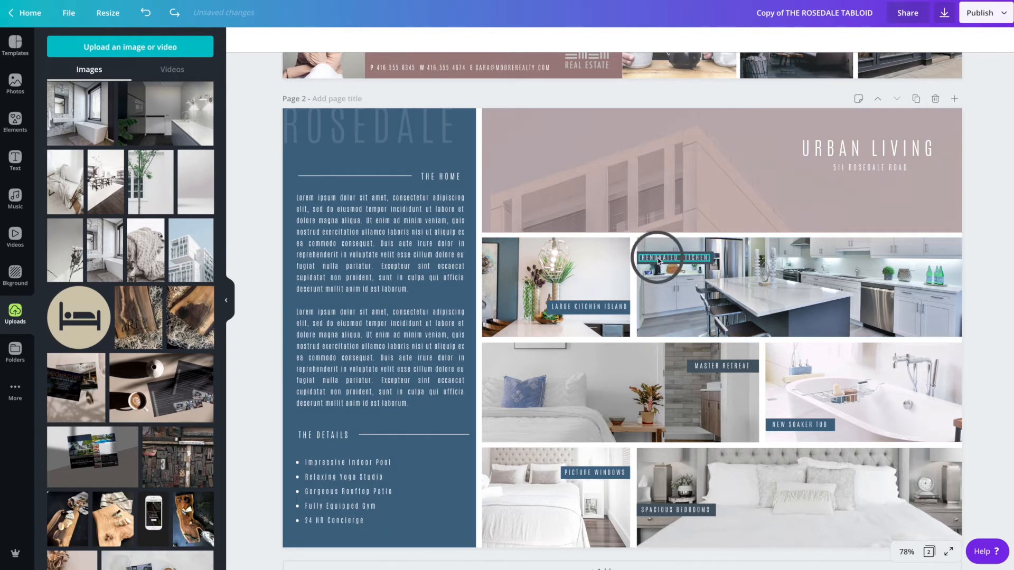
click(699, 275)
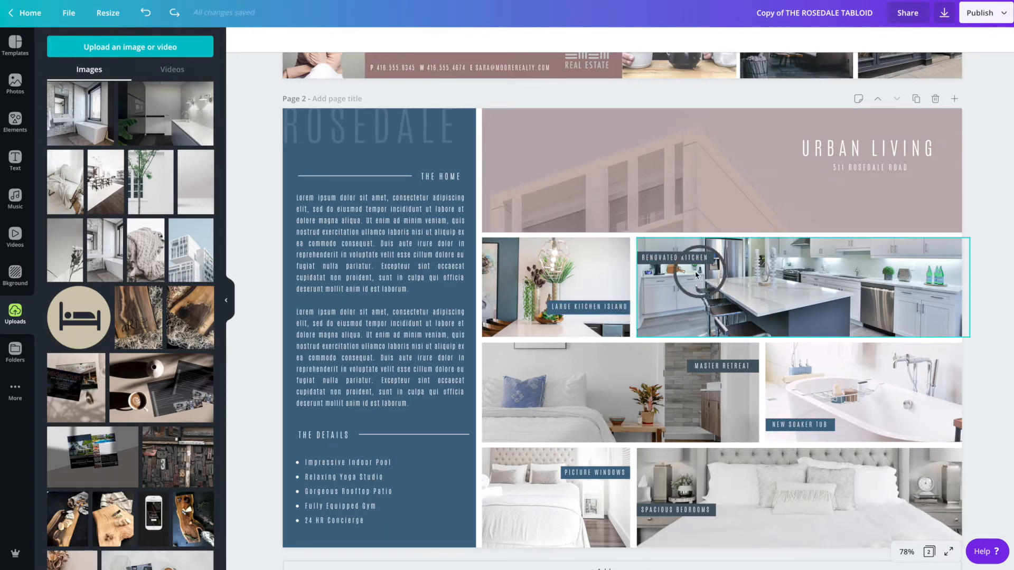
click(666, 261)
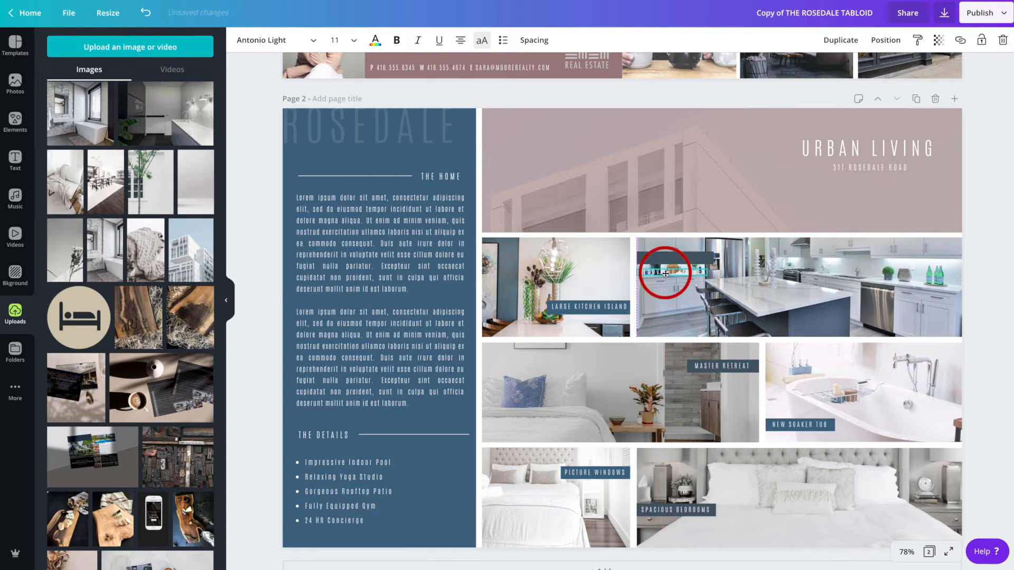
drag(664, 272, 699, 262)
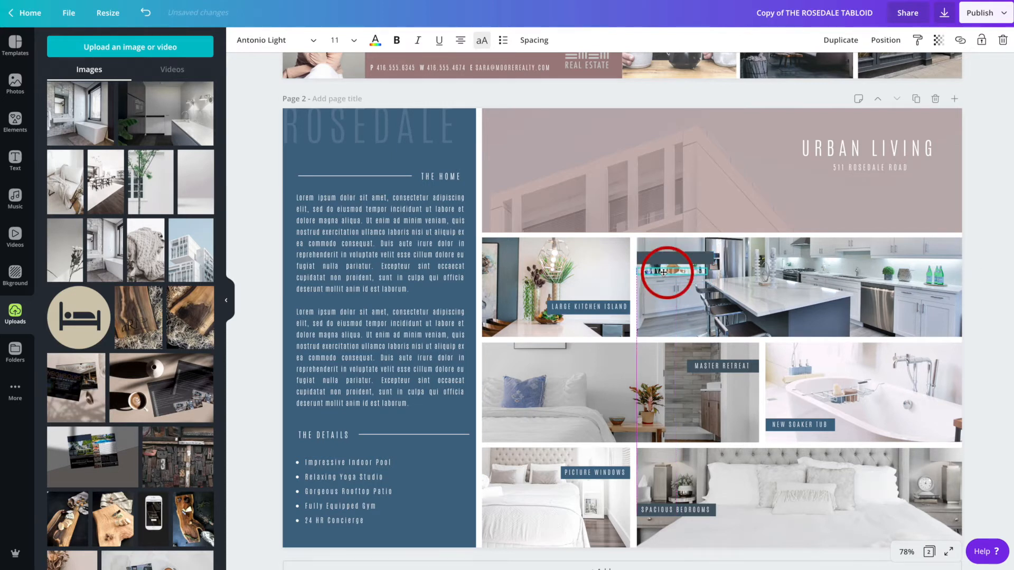
- Colour the kitchen label's background box with the mauve document colour
click(702, 260)
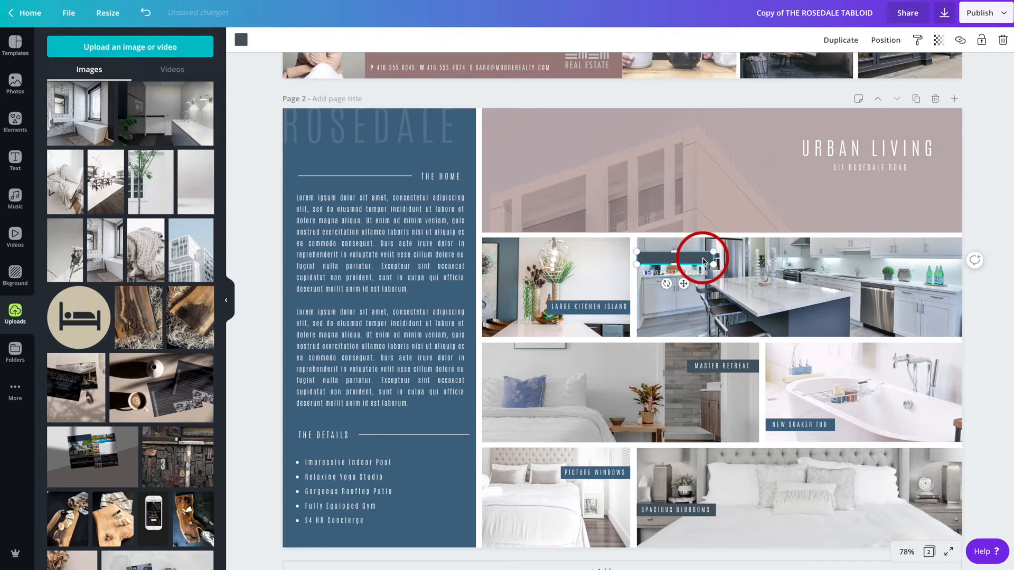
click(241, 40)
click(172, 148)
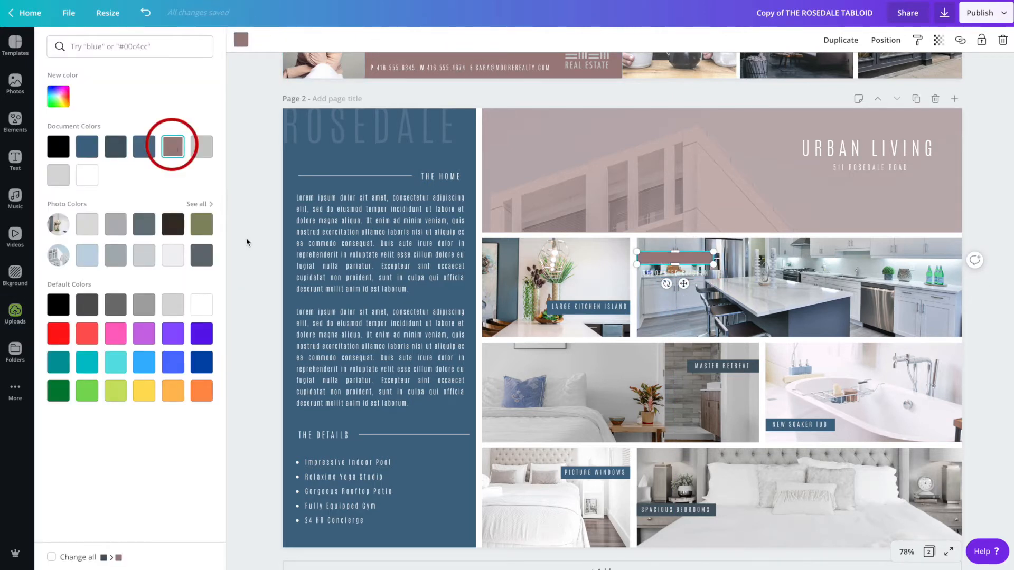
- Realign the mauve label box and its RENOVATED KITCHEN text on the kitchen photo
click(652, 275)
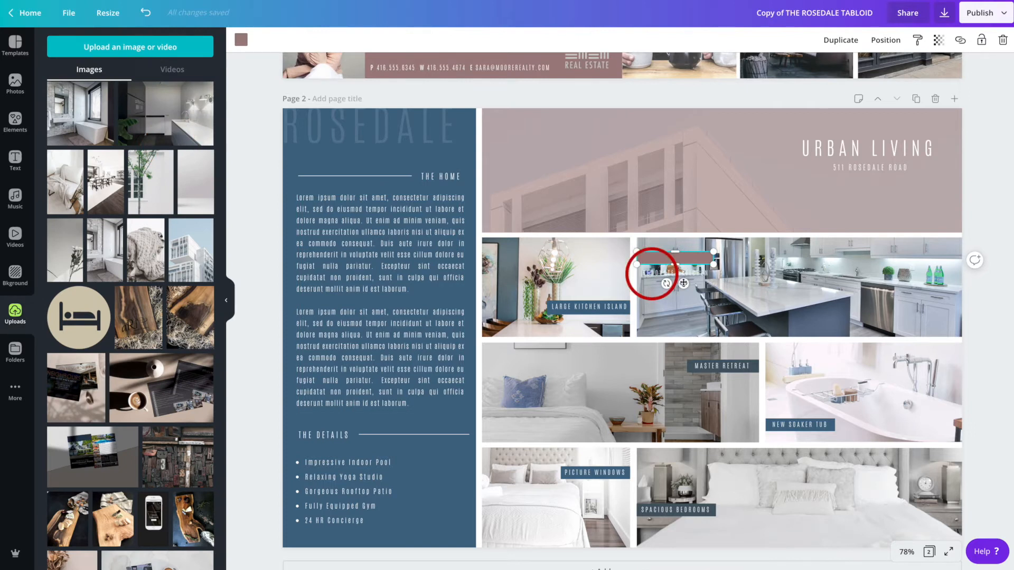
drag(683, 283, 687, 286)
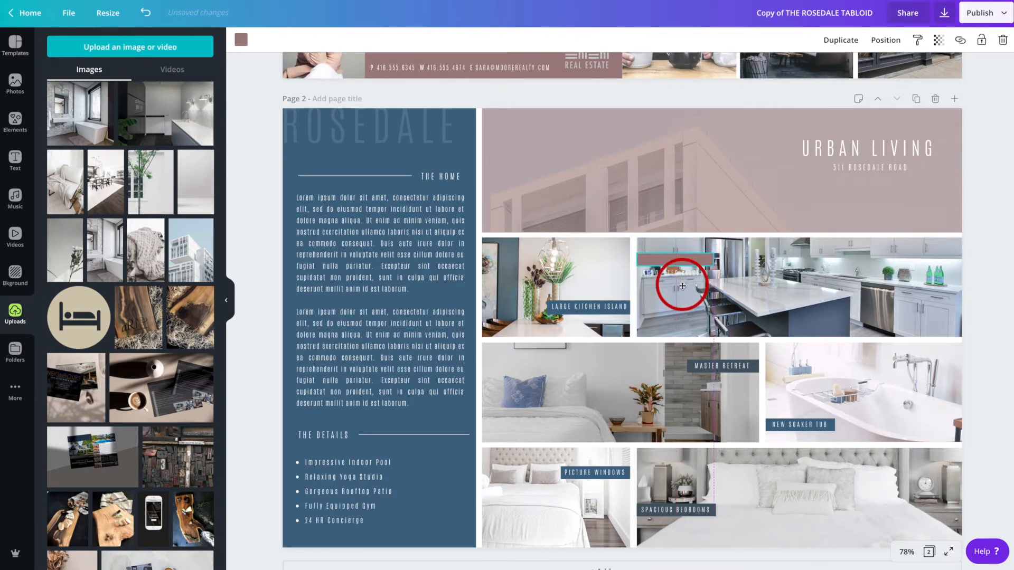
click(657, 272)
click(662, 276)
drag(684, 295, 684, 282)
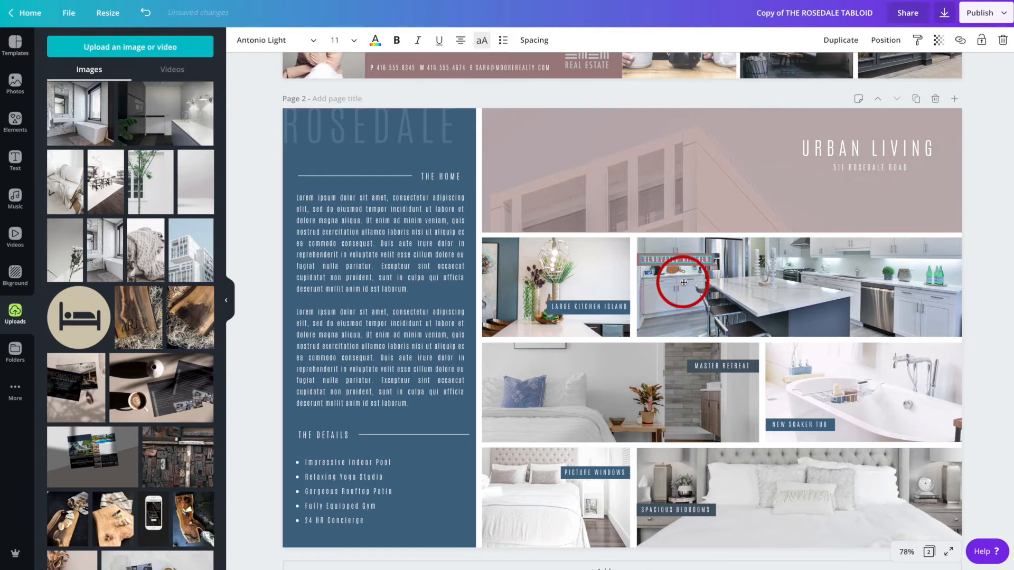
- Delete the second lorem ipsum paragraph from the text under THE HOME heading
click(752, 290)
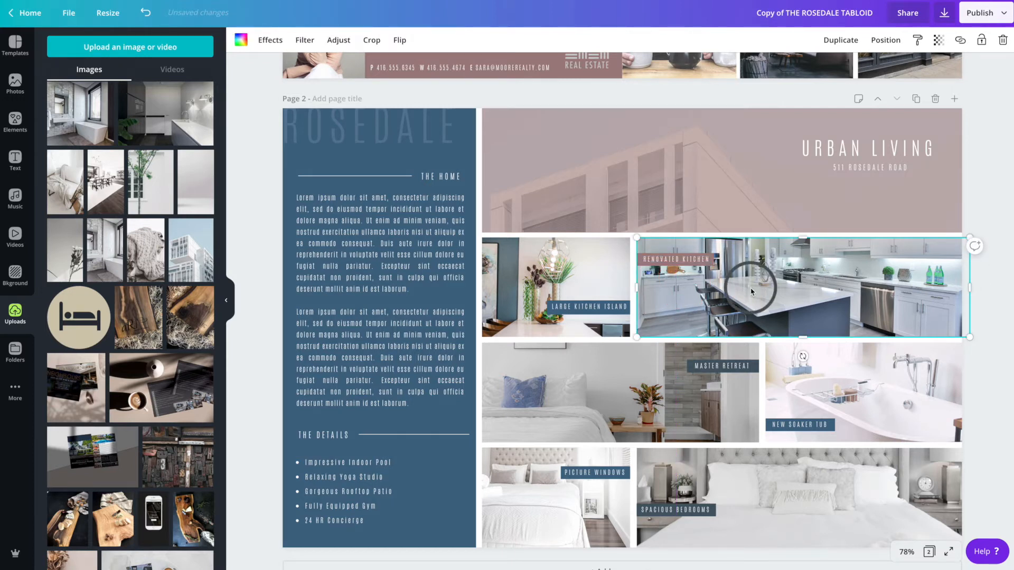
scroll(752, 290, down, 1)
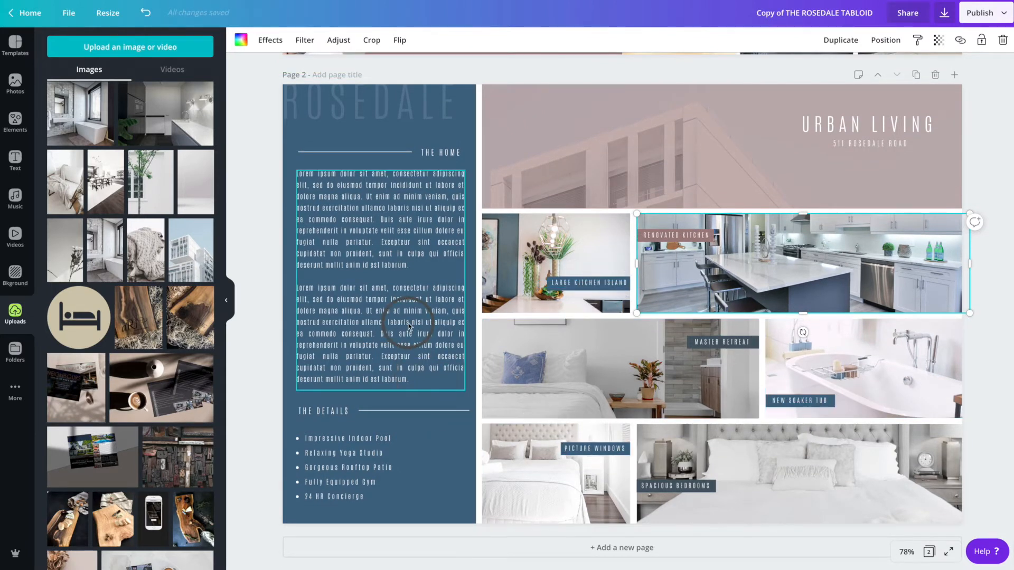
scroll(408, 326, up, 2)
click(384, 309)
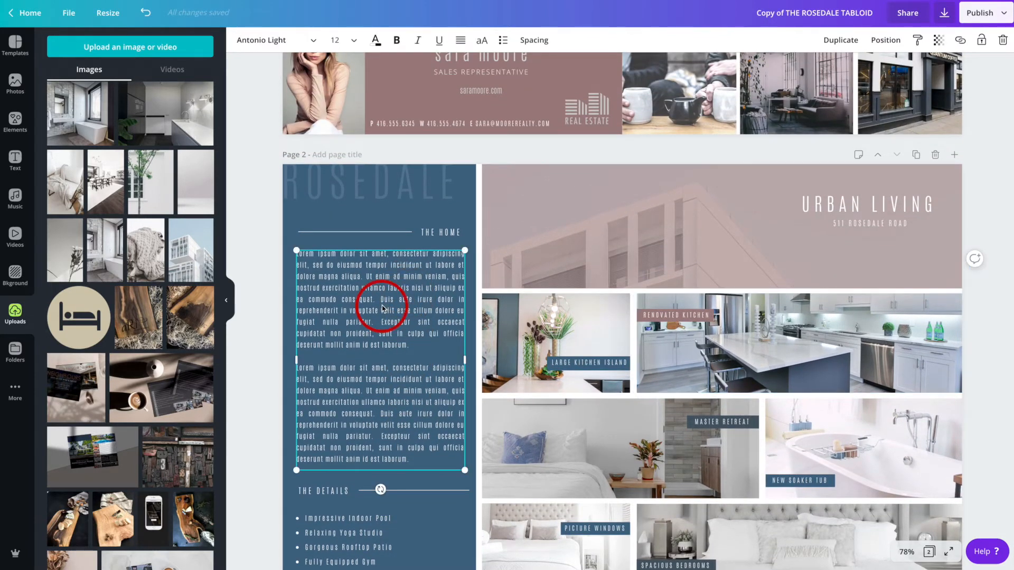
scroll(384, 309, down, 2)
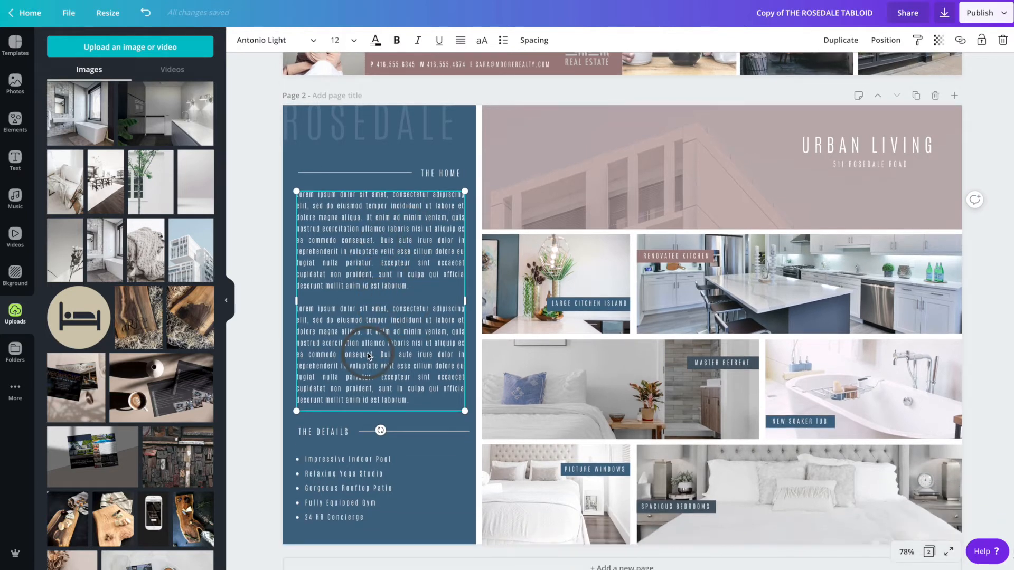
scroll(368, 357, down, 1)
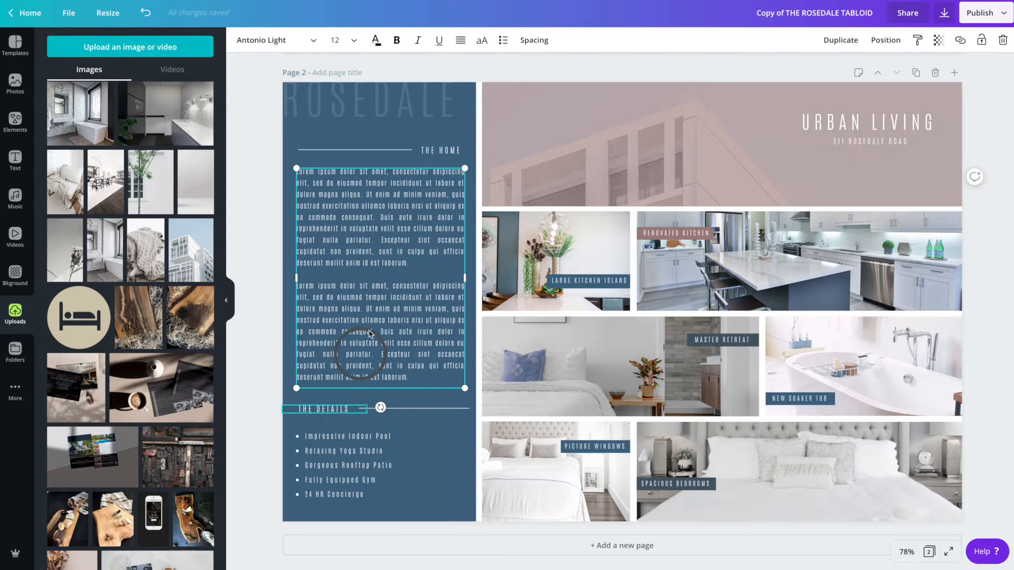
click(413, 386)
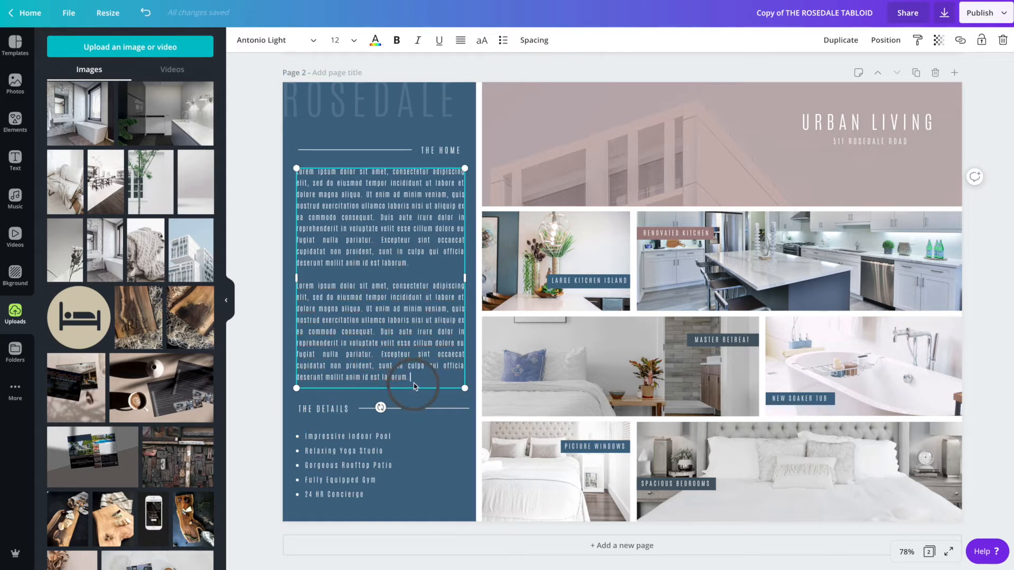
drag(414, 378, 298, 290)
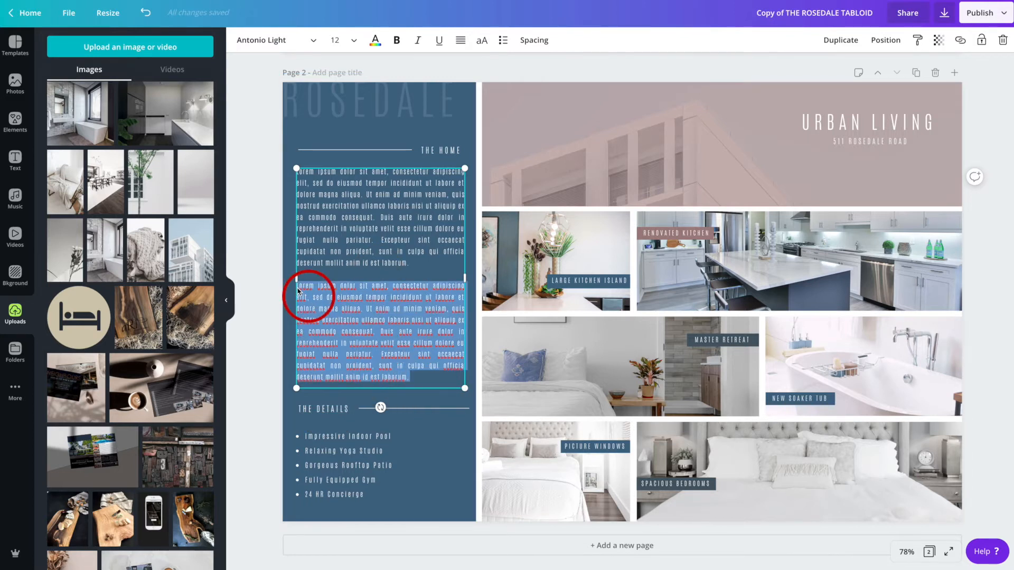
key(BackSpace)
click(259, 381)
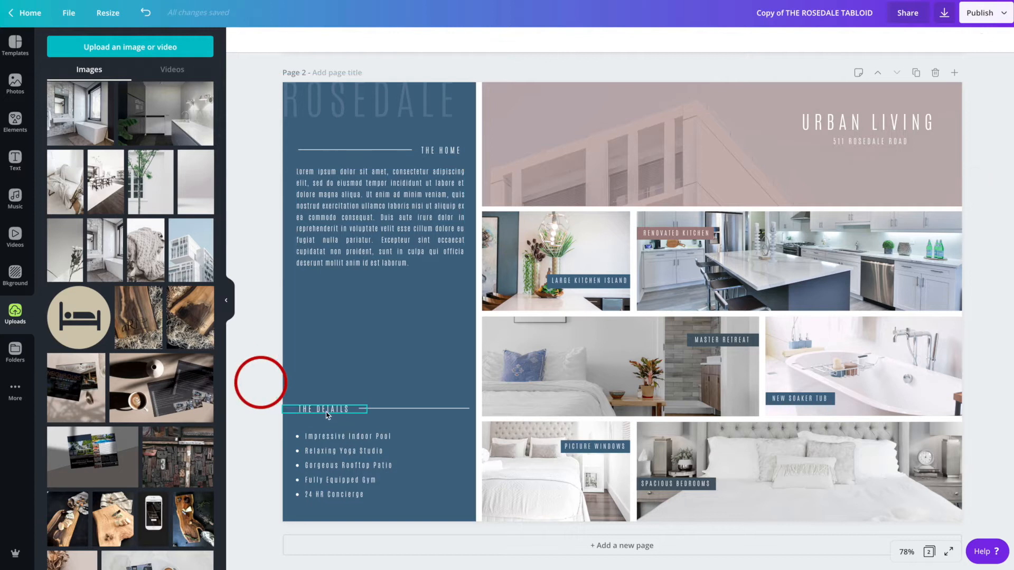
- Move THE DETAILS heading and its line up beneath THE HOME paragraph
click(363, 233)
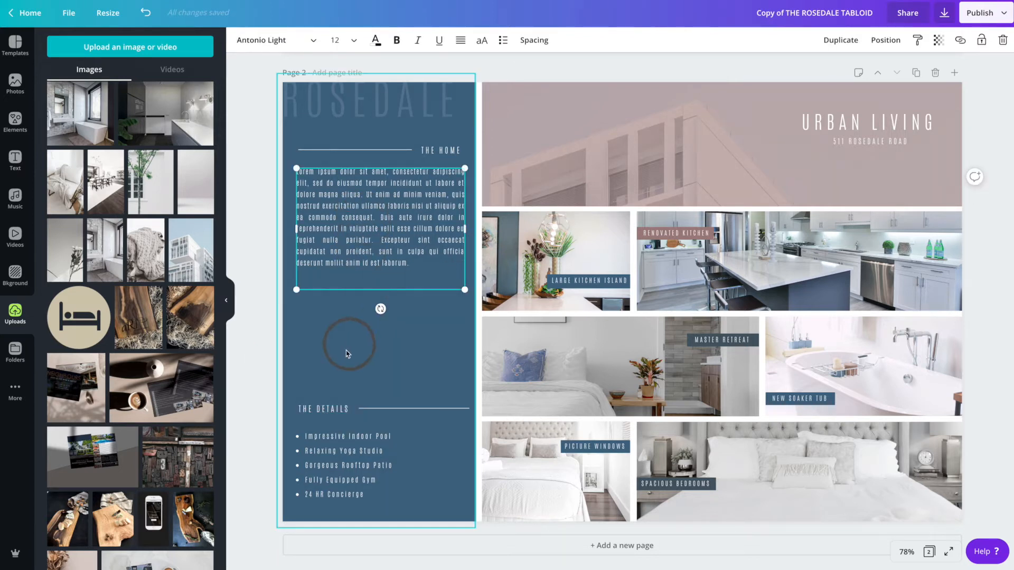
click(320, 410)
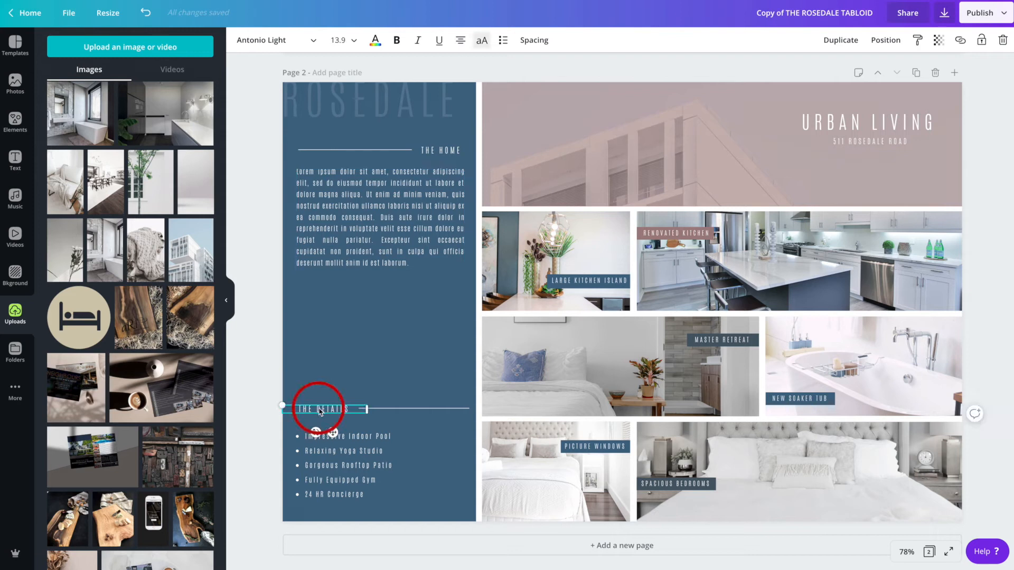
shift+click(404, 412)
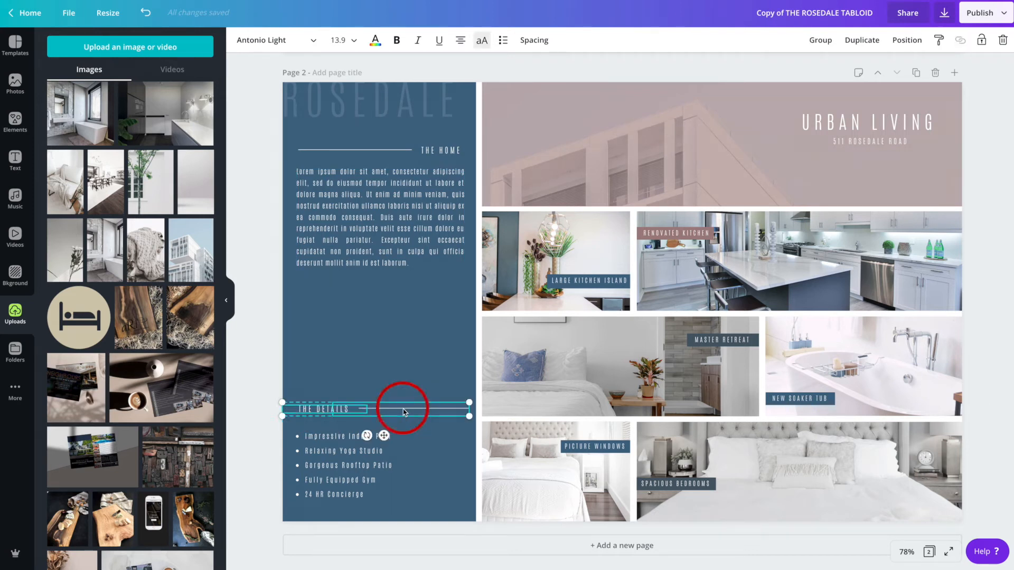
click(346, 374)
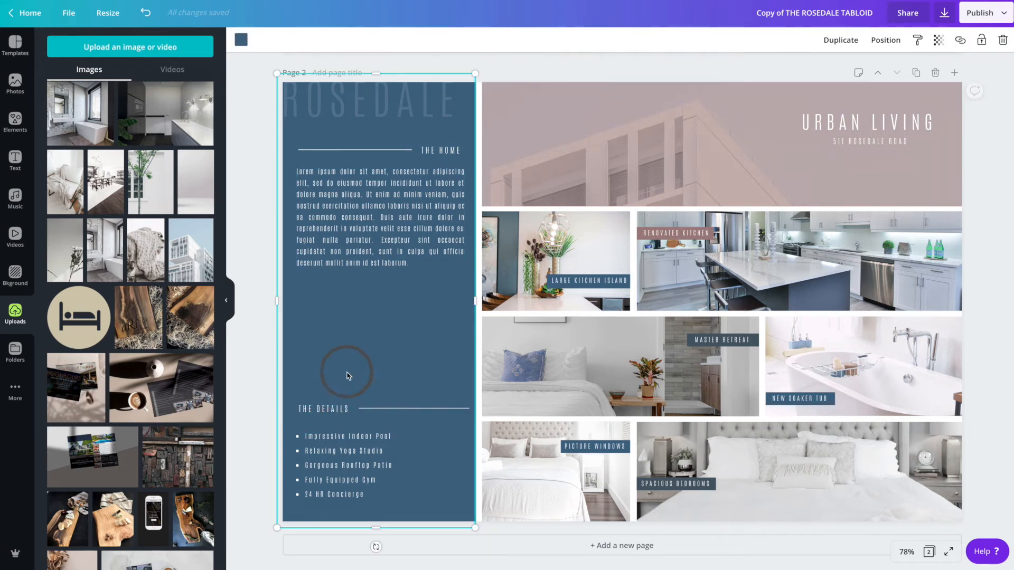
click(322, 410)
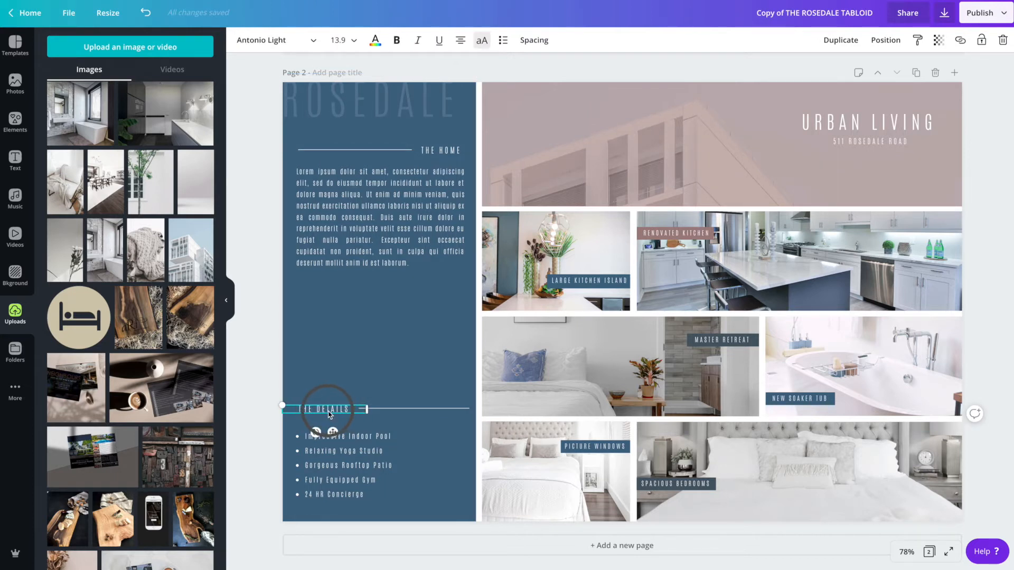
shift+click(404, 411)
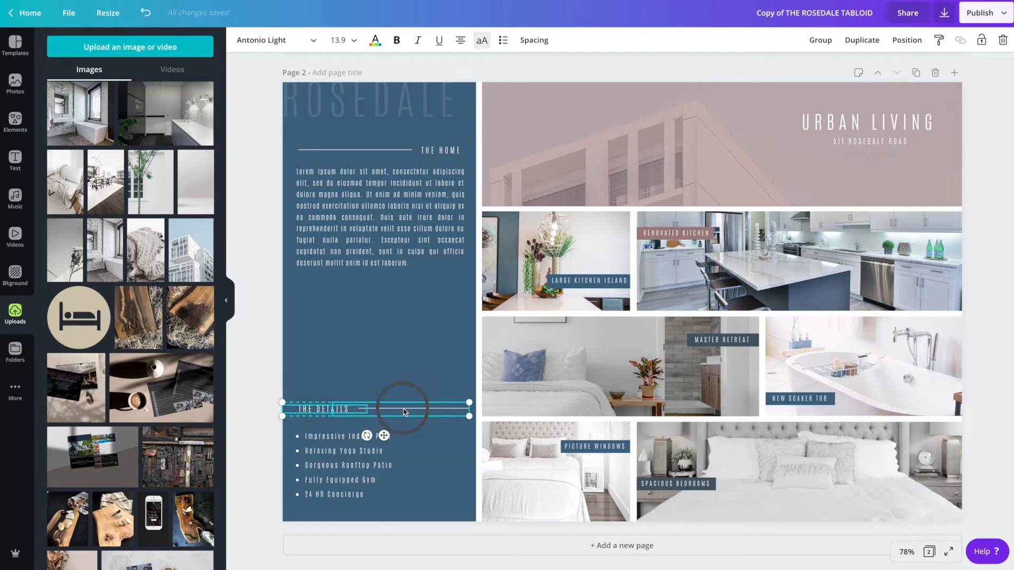
drag(403, 413, 403, 299)
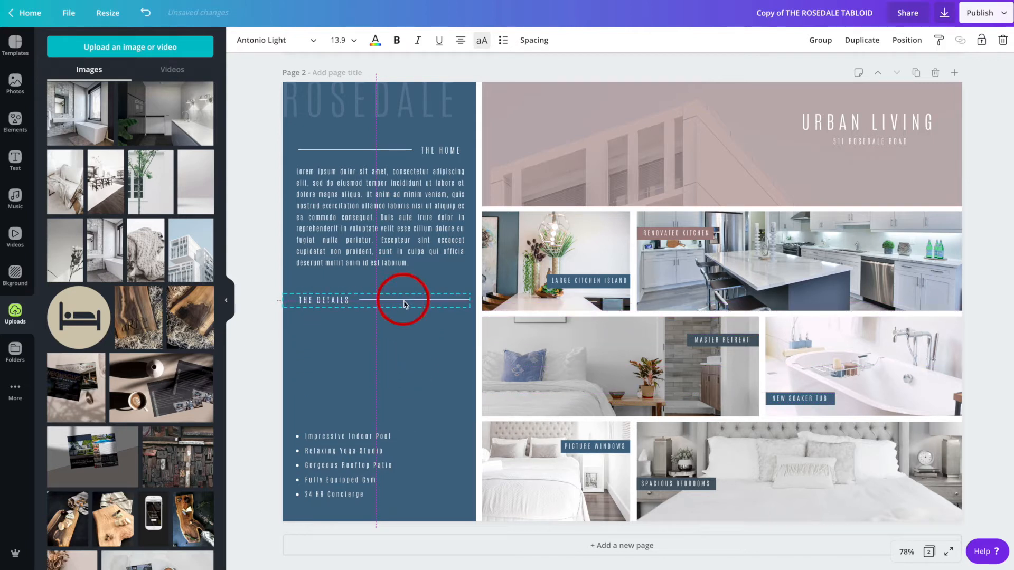
- Move the amenities bullet list up under THE DETAILS heading and add three blank lines after it
click(344, 457)
drag(339, 471, 340, 363)
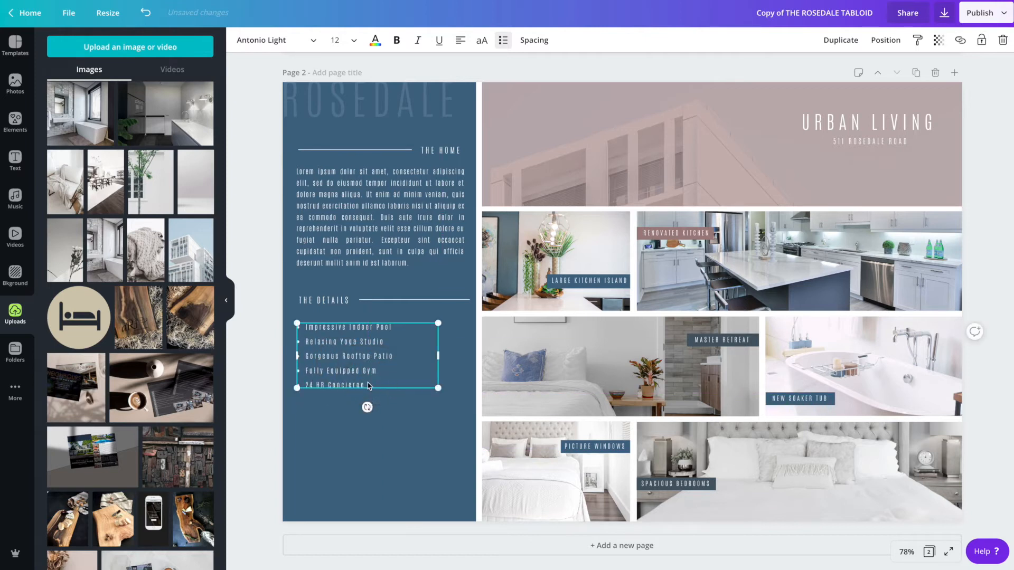
click(367, 382)
key(Return)
key(Return)
key(Return)
key(Return)
key(Return)
key(Return)
key(Return)
key(Return)
key(Return)
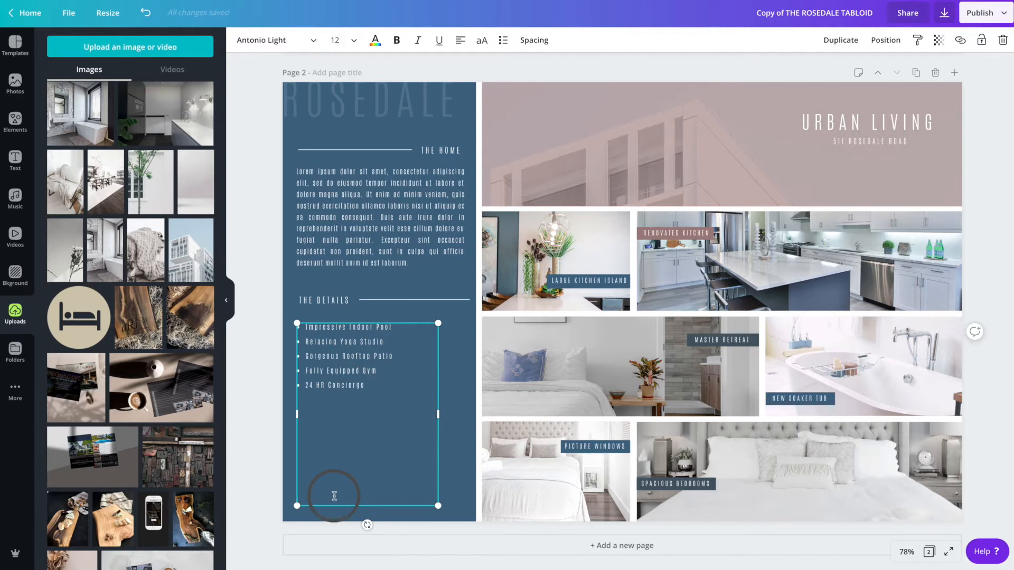
- Enlarge the ROSEDALE title to 80.7 and align it across the top of the blue column
click(395, 97)
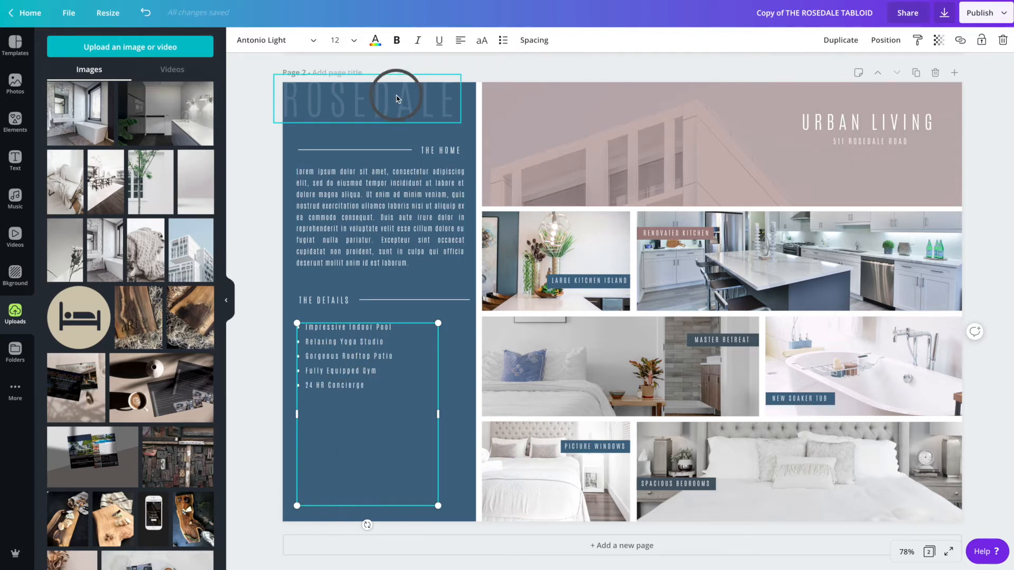
scroll(402, 113, up, 1)
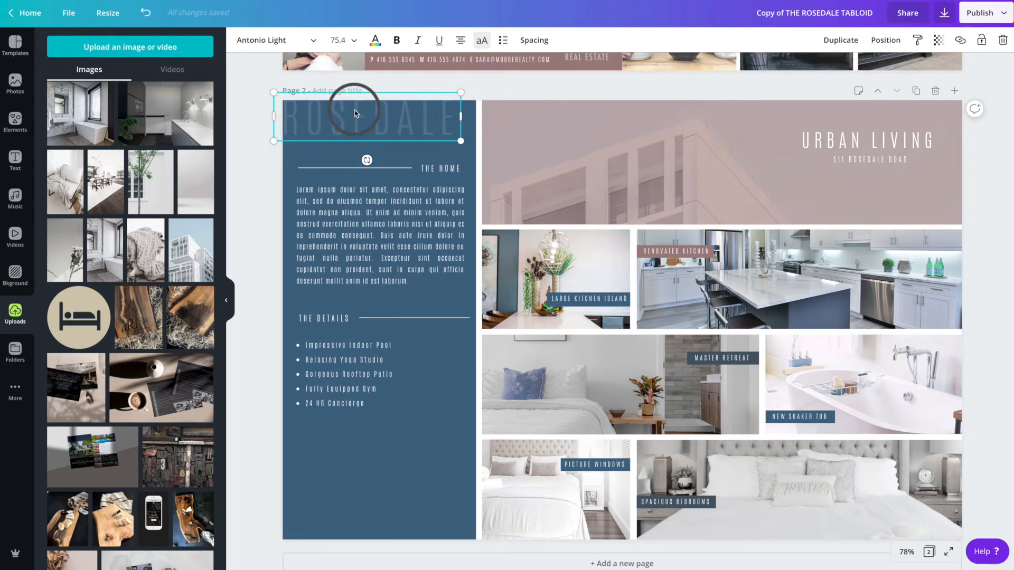
drag(354, 123, 365, 130)
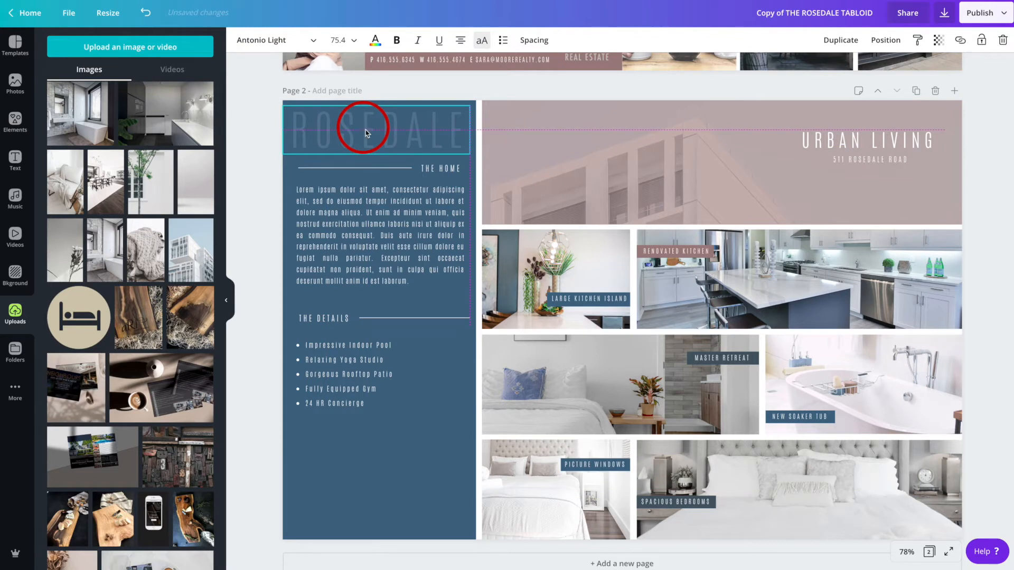
drag(283, 129, 288, 129)
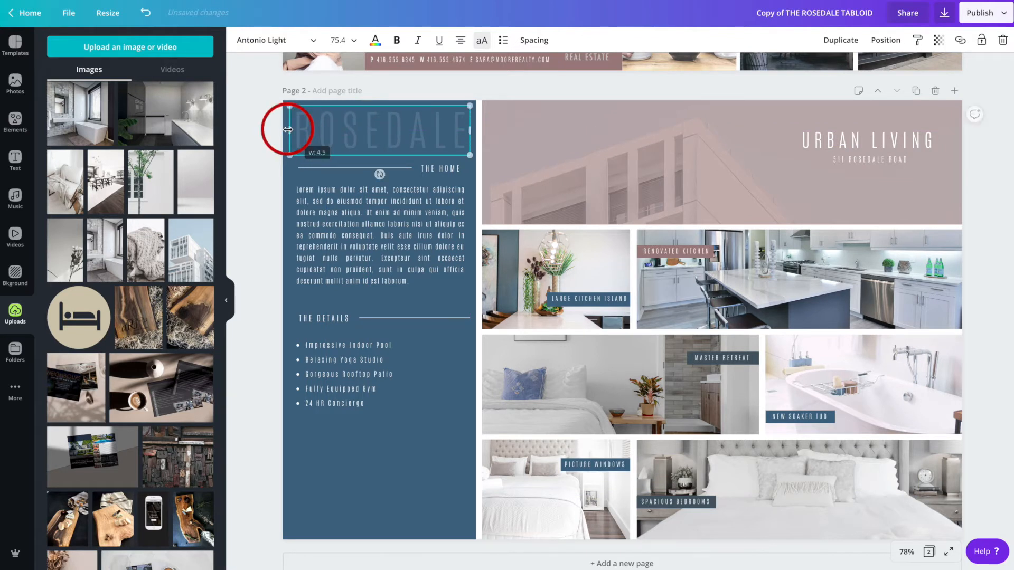
click(258, 162)
drag(332, 132, 315, 116)
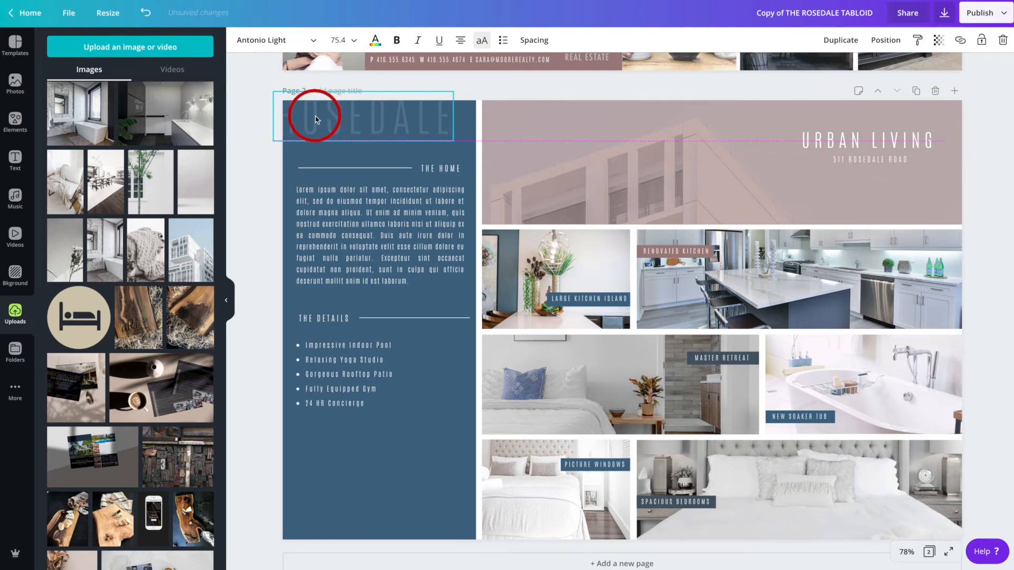
drag(453, 141, 465, 143)
click(266, 206)
click(329, 122)
drag(321, 118, 321, 117)
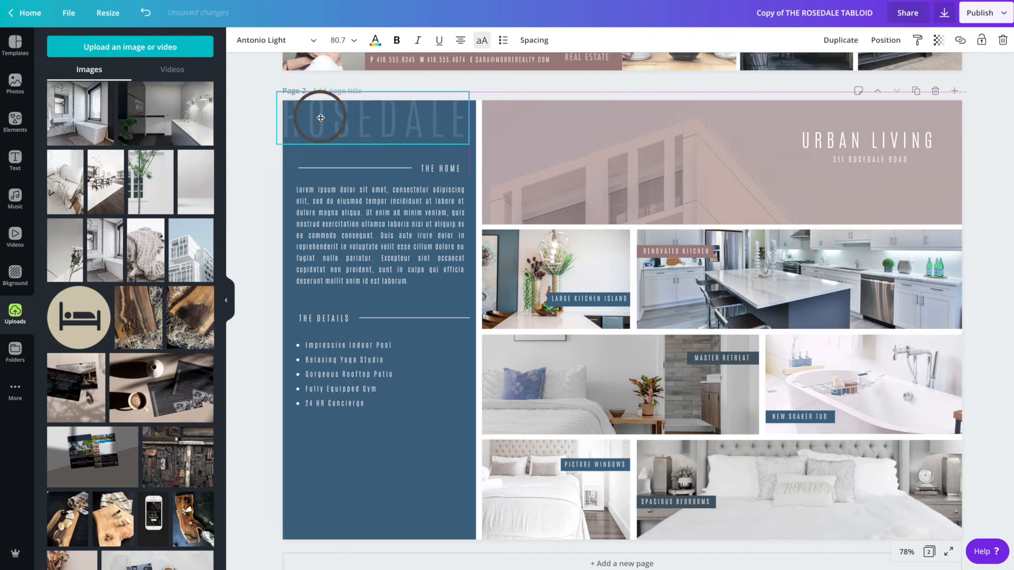
drag(320, 117, 320, 118)
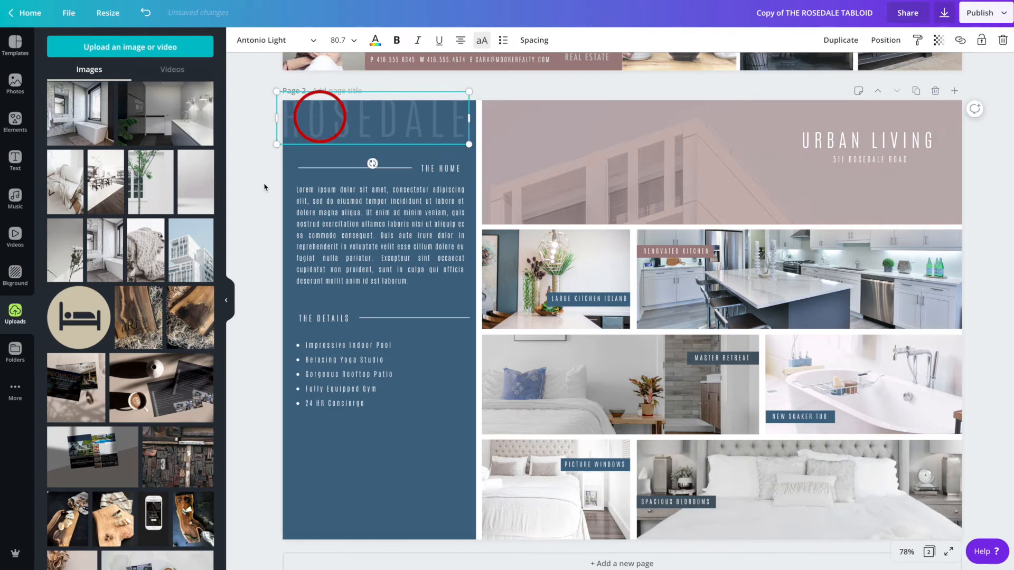
- Send the ROSEDALE title behind the other elements on page 2
click(269, 179)
click(351, 111)
right_click(357, 122)
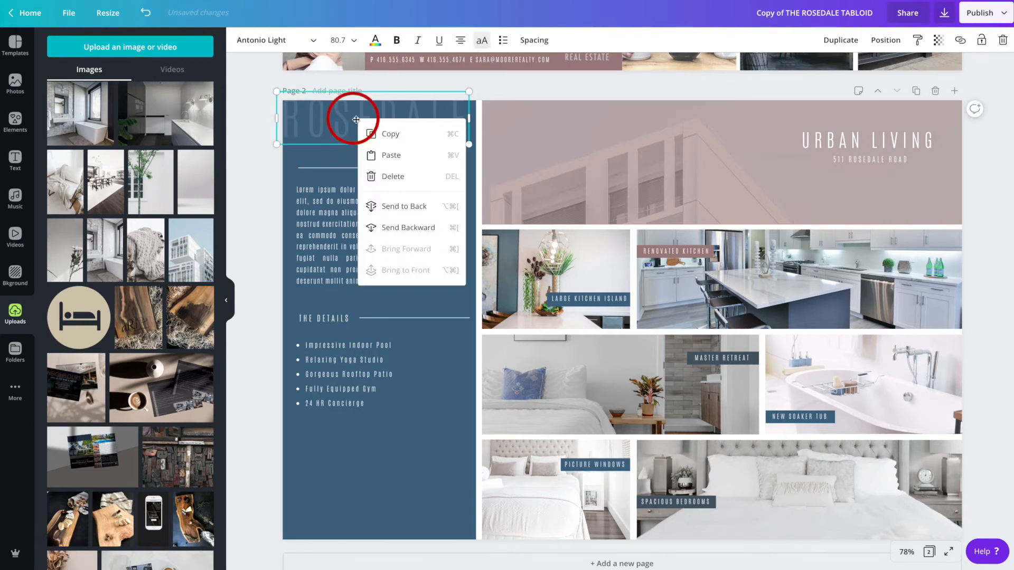
click(279, 206)
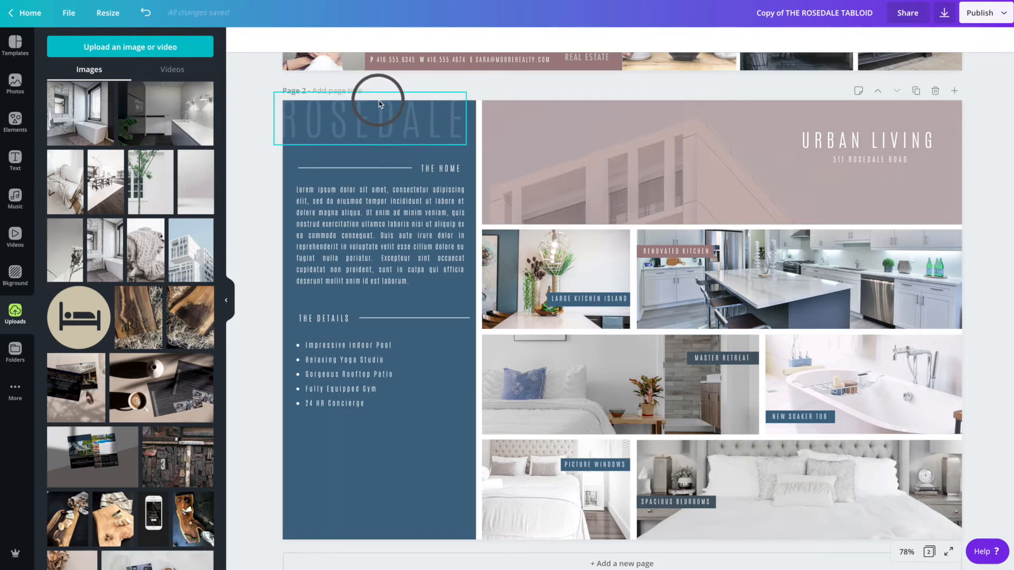
- Show the print bleed and stretch the URBAN LIVING header image up to the top bleed edge
click(74, 10)
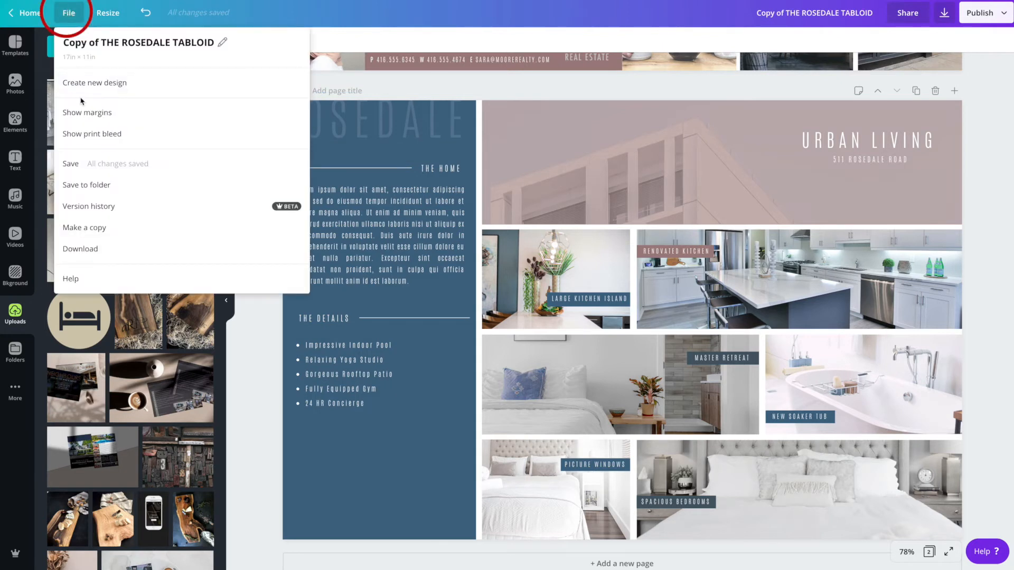
click(80, 132)
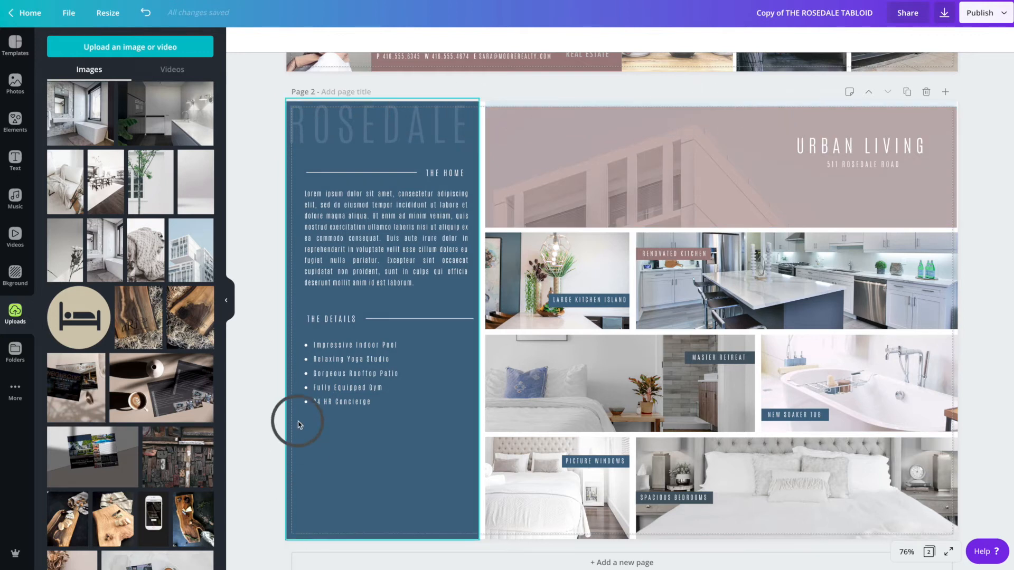
click(644, 154)
drag(711, 105, 655, 116)
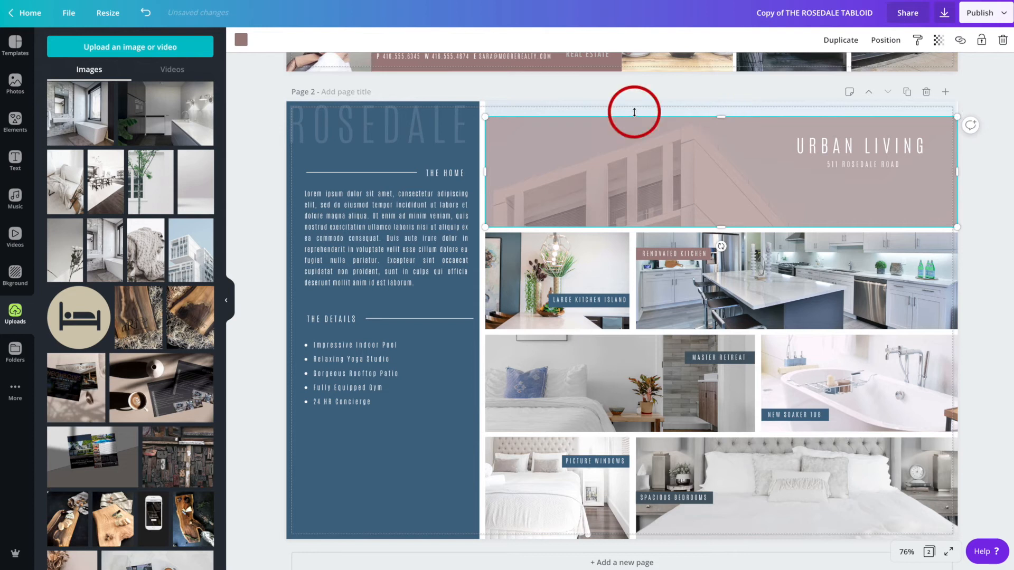
drag(725, 116, 721, 99)
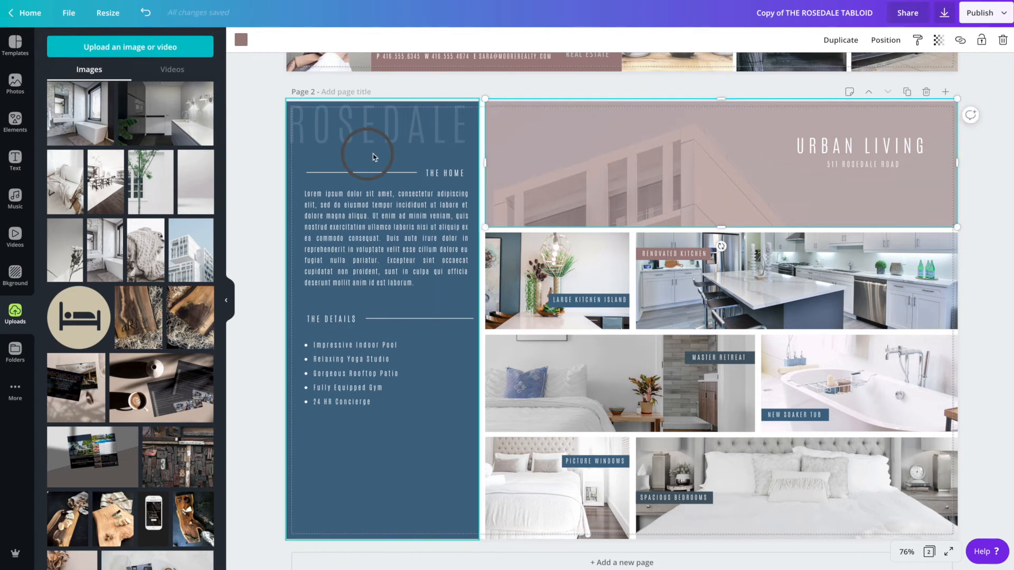
- Widen the ROSEDALE text box out to the left edge of the column
click(260, 175)
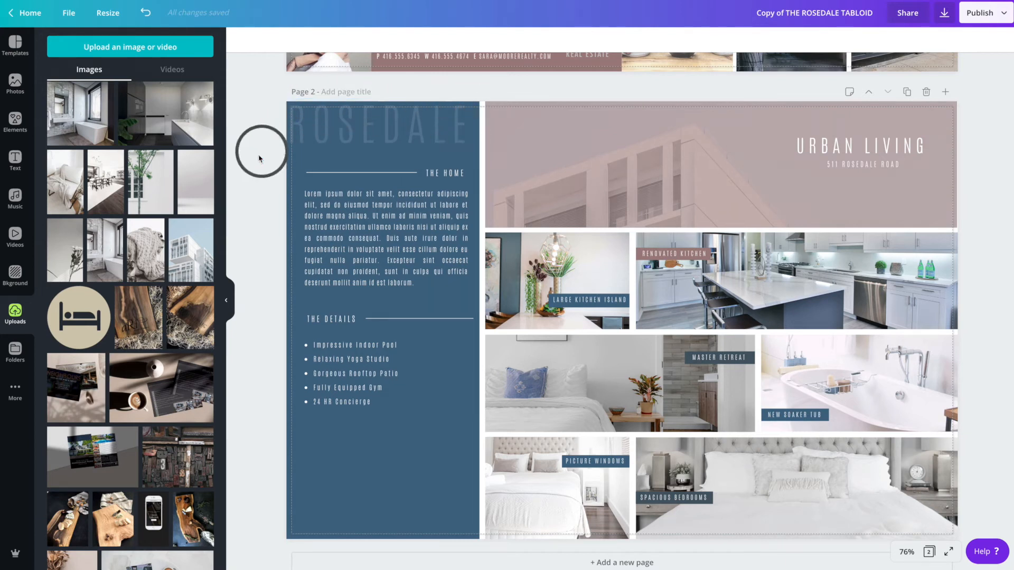
click(363, 132)
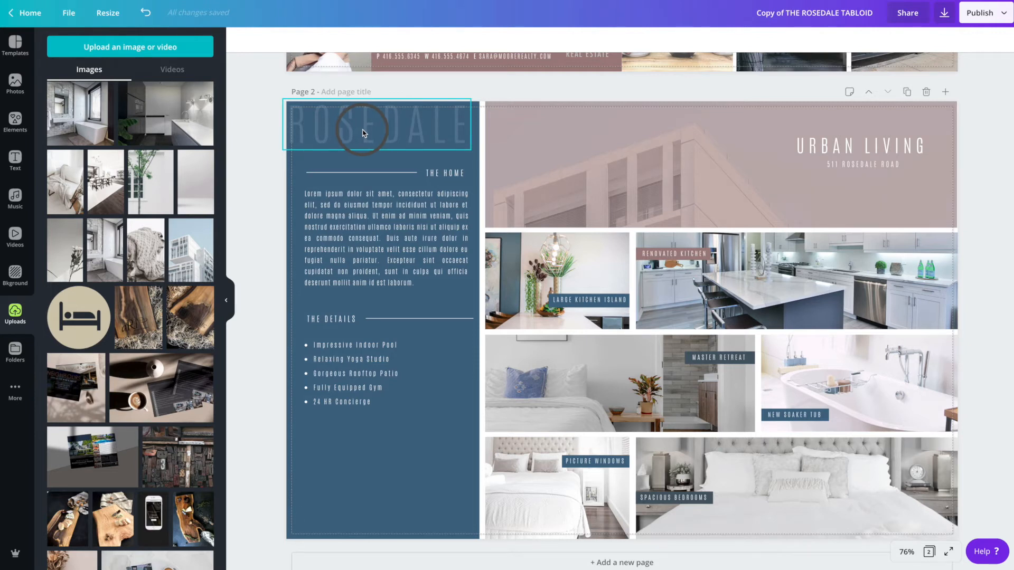
click(358, 129)
drag(357, 128, 363, 133)
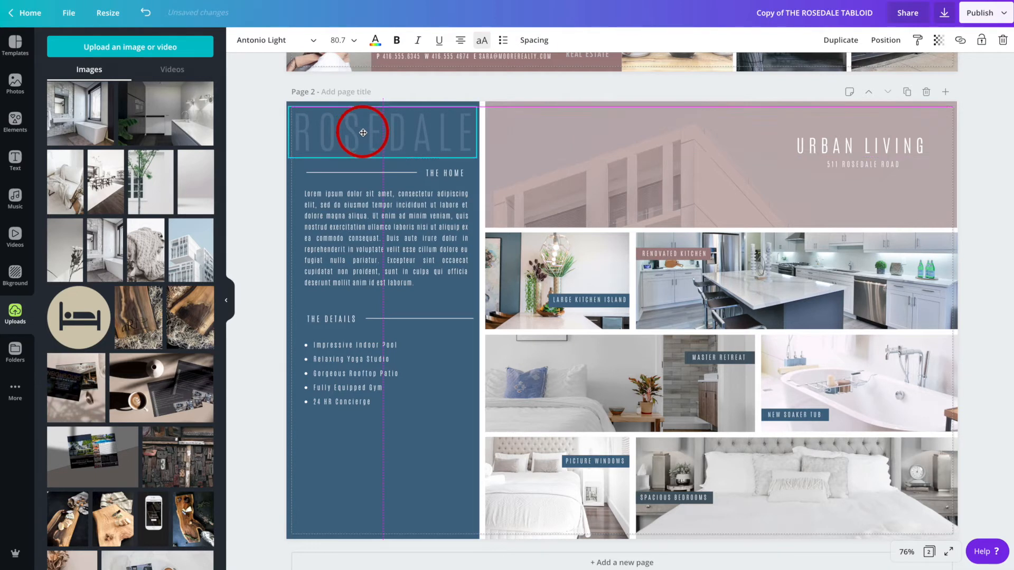
drag(363, 135, 363, 135)
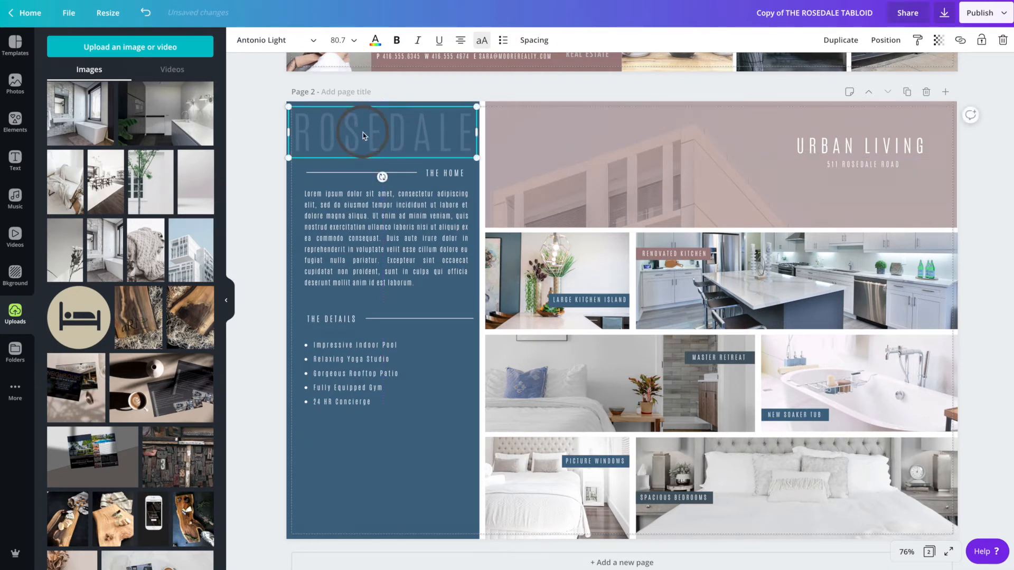
drag(289, 132, 285, 132)
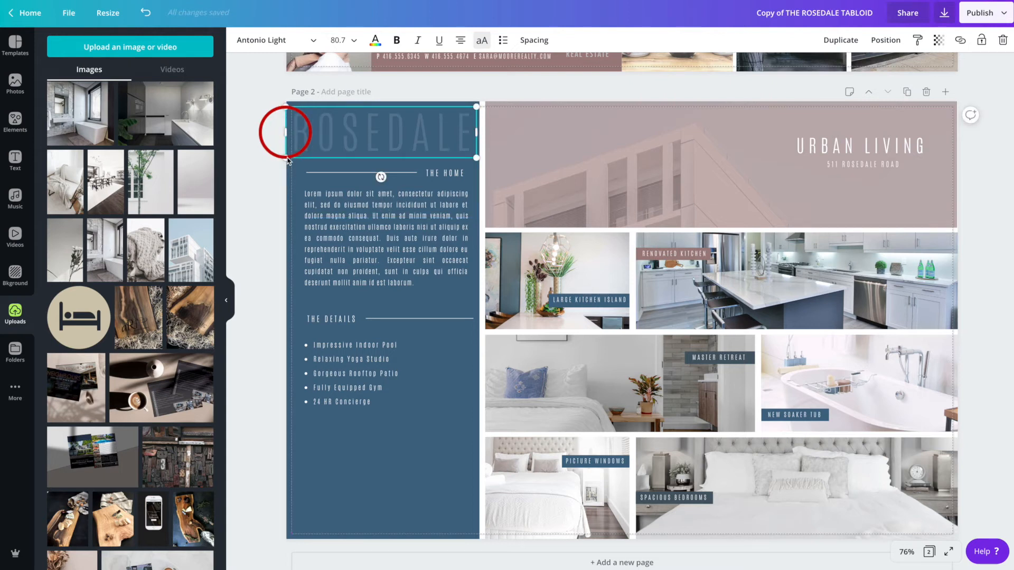
click(425, 141)
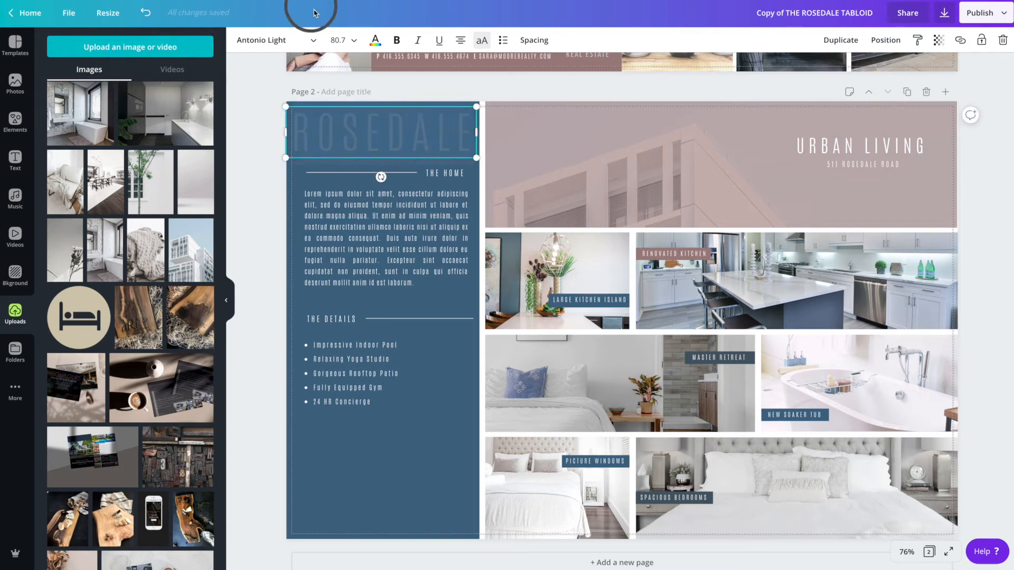
- Try setting the ROSEDALE title to 64 and moving it, then undo those changes
click(341, 40)
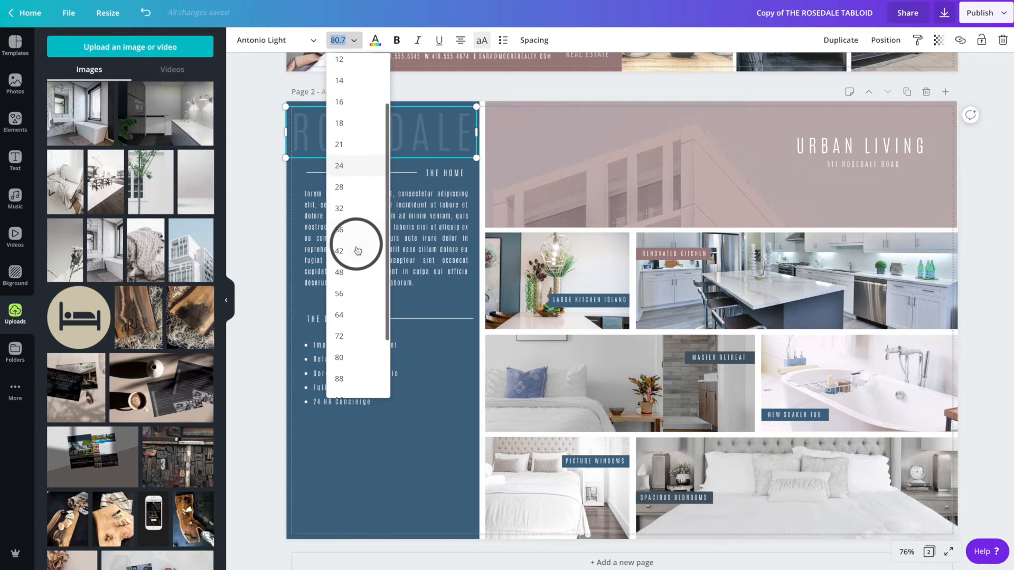
click(343, 316)
click(254, 237)
click(368, 122)
drag(425, 122, 420, 131)
click(261, 237)
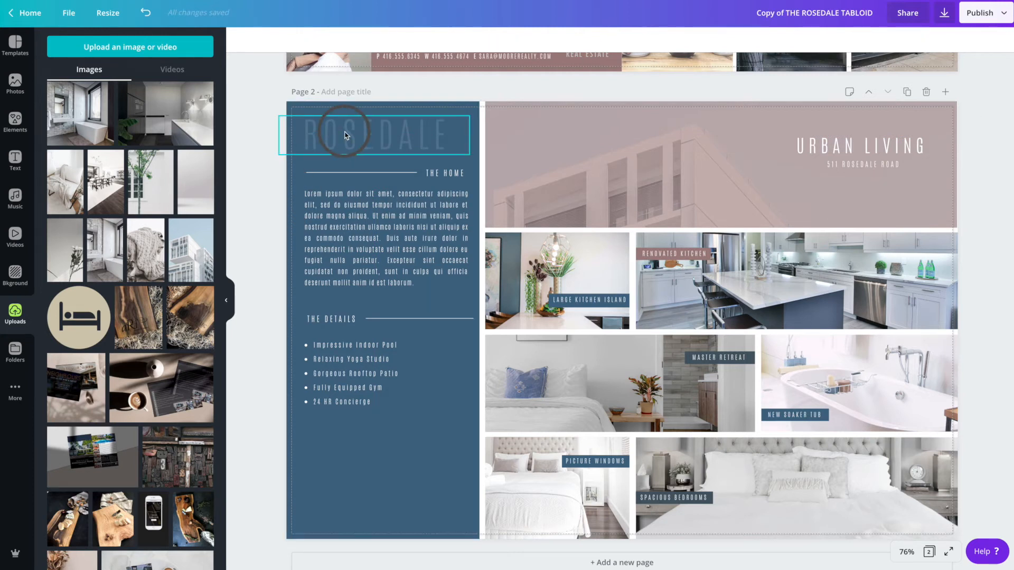
key(ctrl+z)
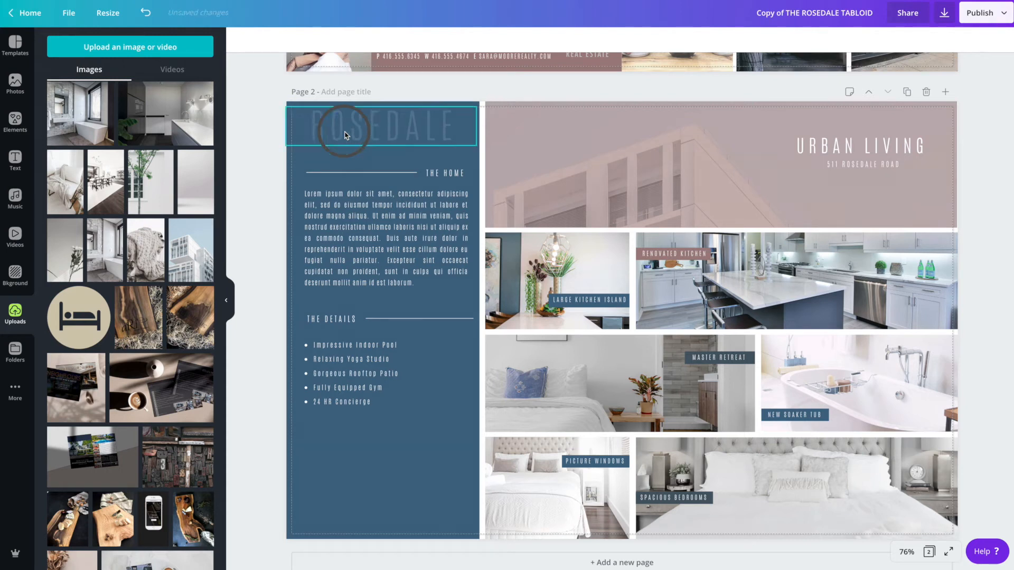
key(ctrl+z)
key(ctrl+z)
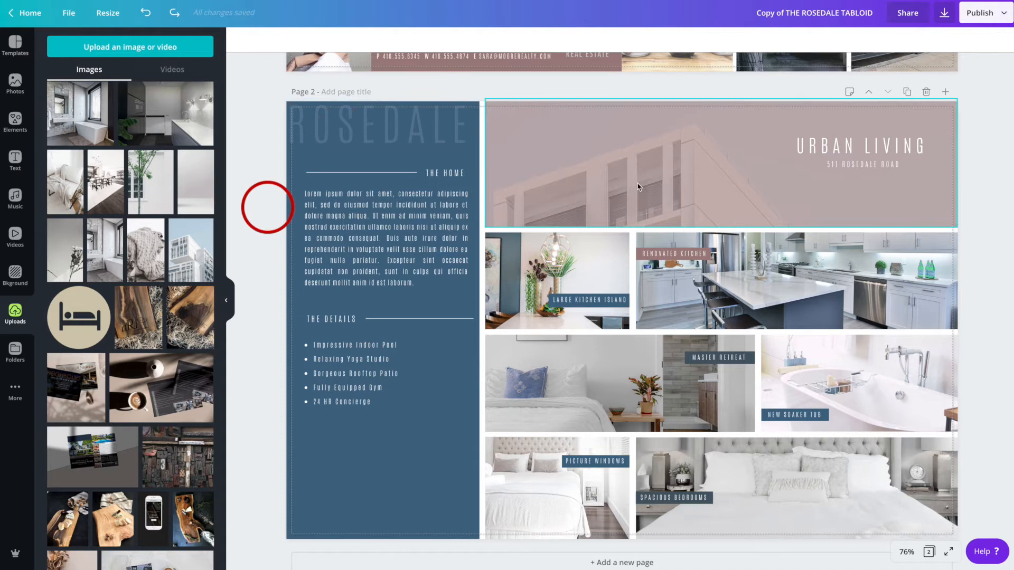
- Recolour the blue left column with the mauve document colour
scroll(686, 169, down, 1)
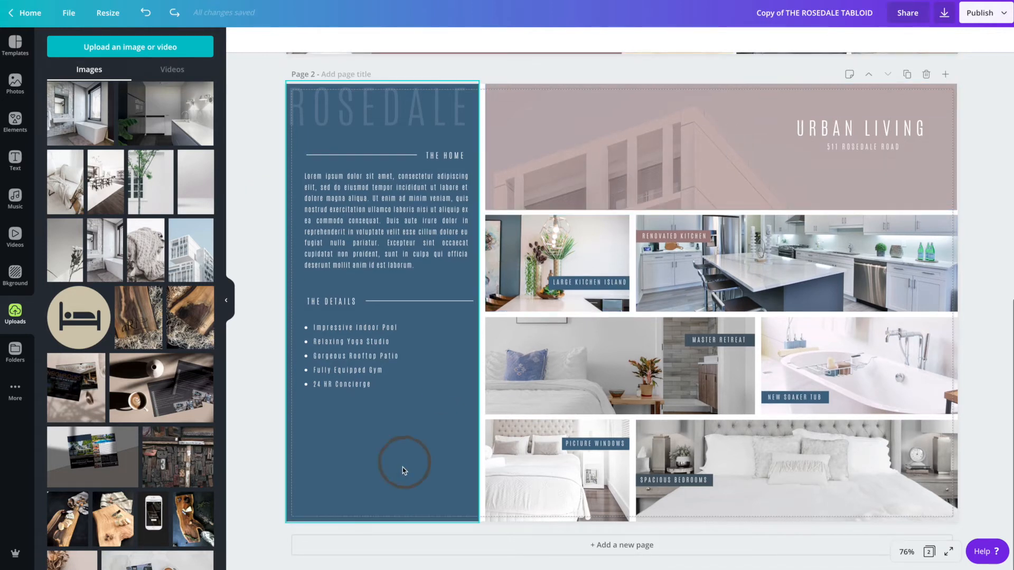
click(403, 470)
drag(259, 422, 286, 402)
click(240, 39)
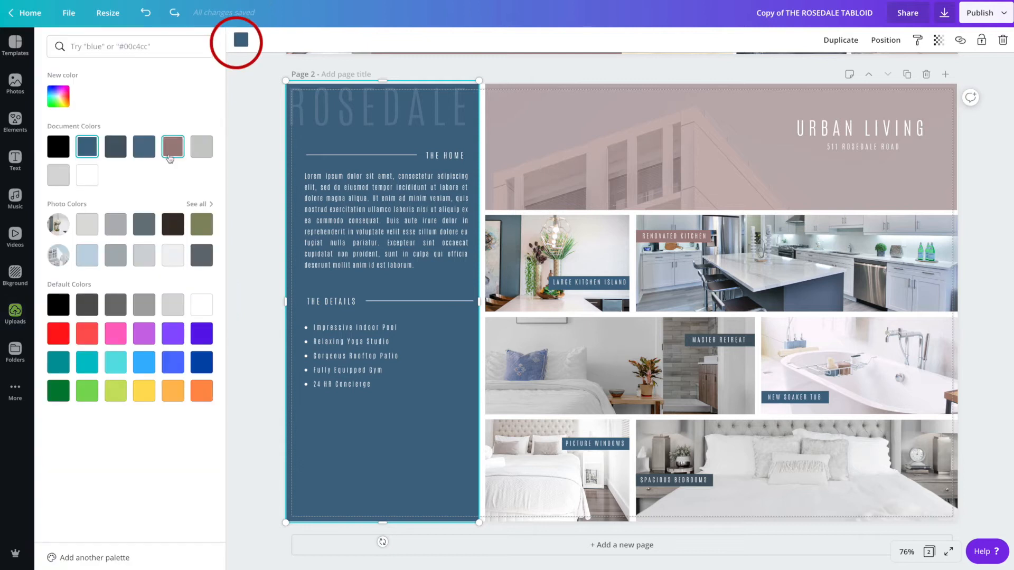
click(172, 149)
click(249, 226)
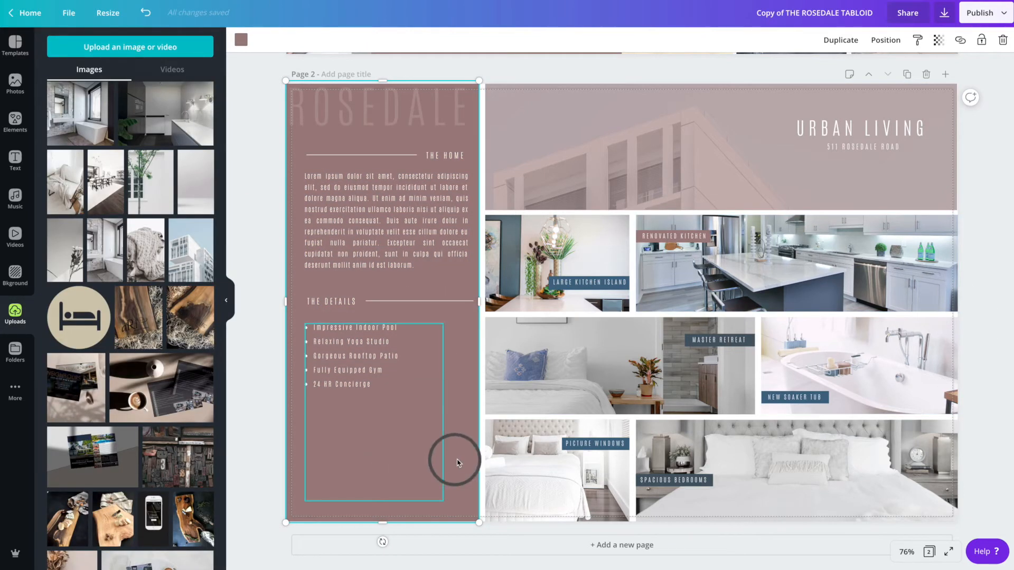
scroll(591, 139, up, 1)
scroll(590, 139, up, 6)
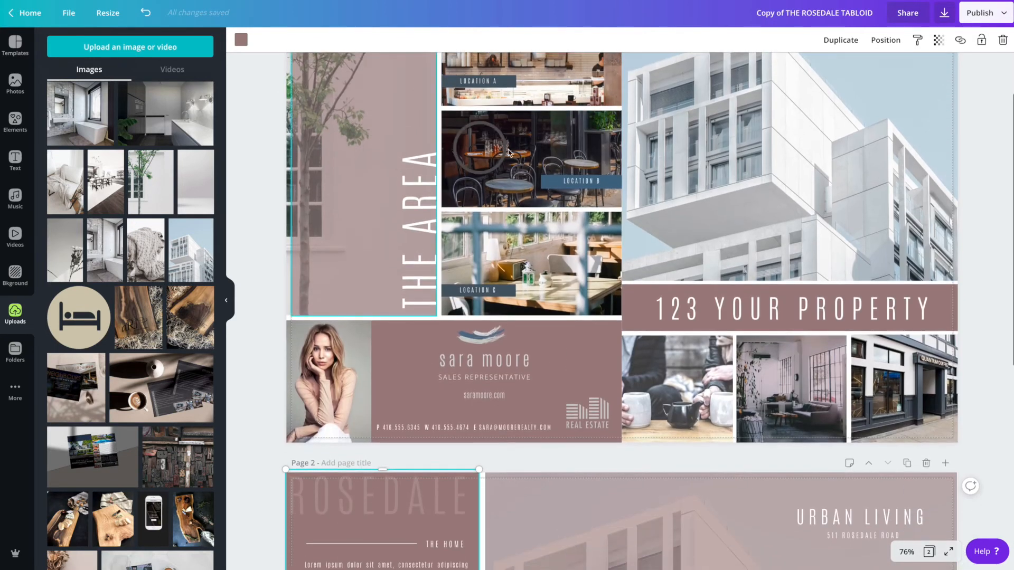
scroll(564, 216, down, 7)
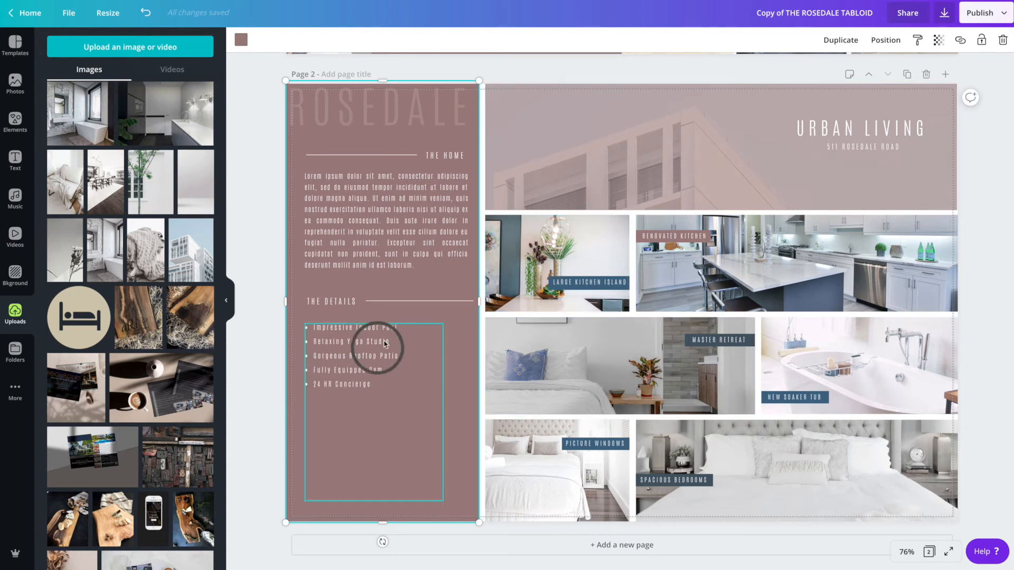
- Open the photos in THE ROSEDALE folder and add the line element to page 2
click(407, 305)
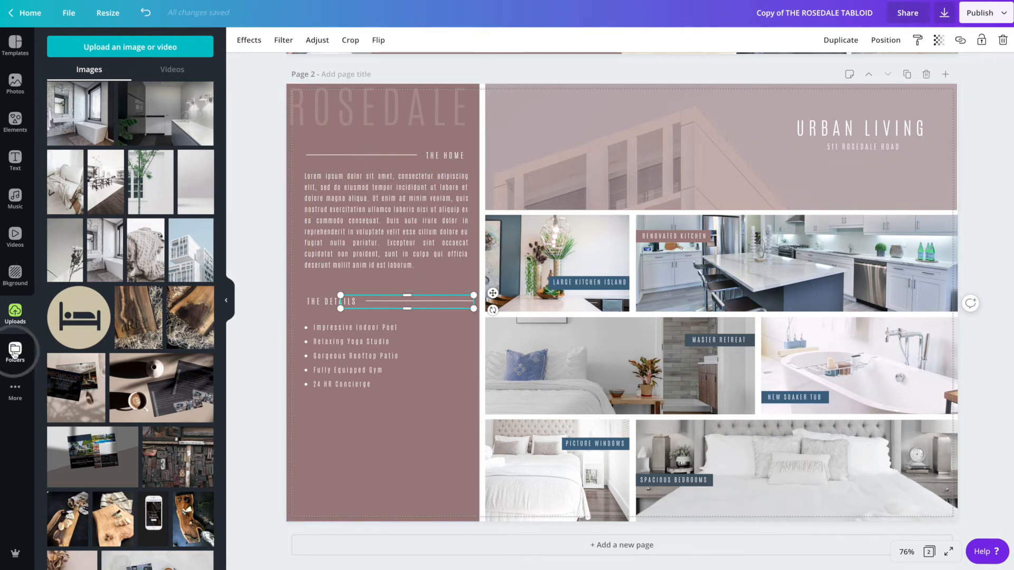
click(15, 351)
scroll(85, 515, down, 1)
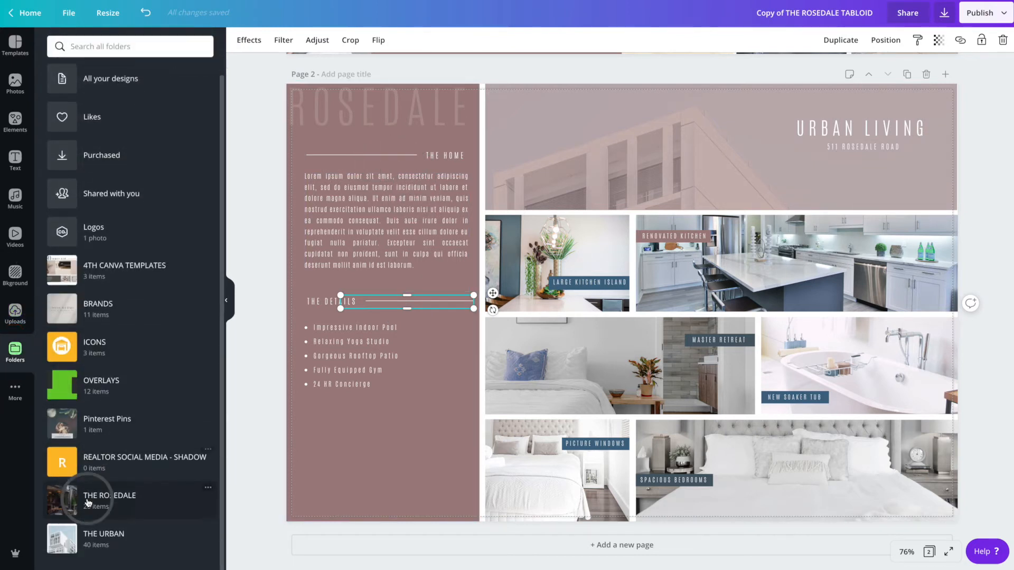
click(66, 499)
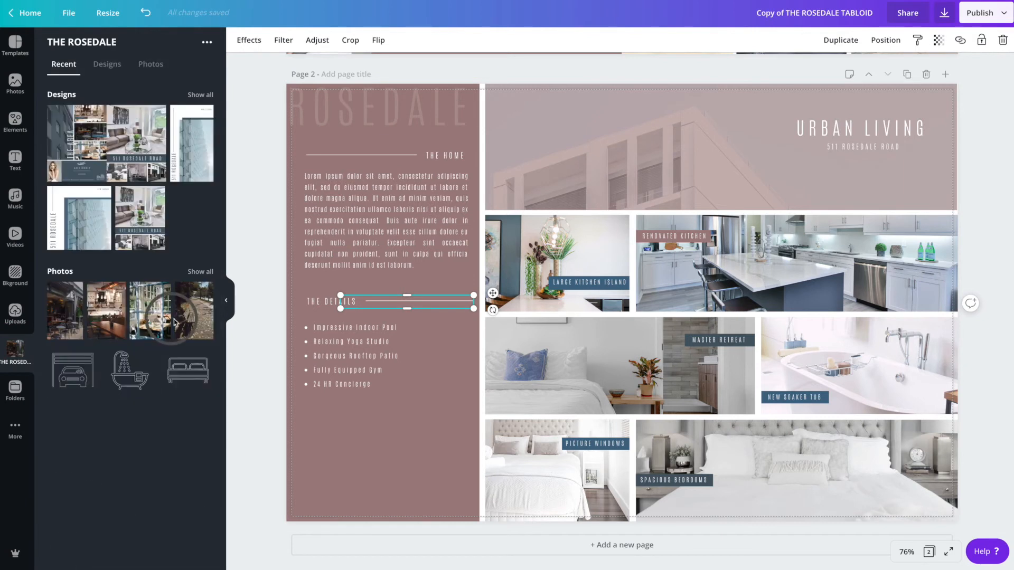
click(200, 271)
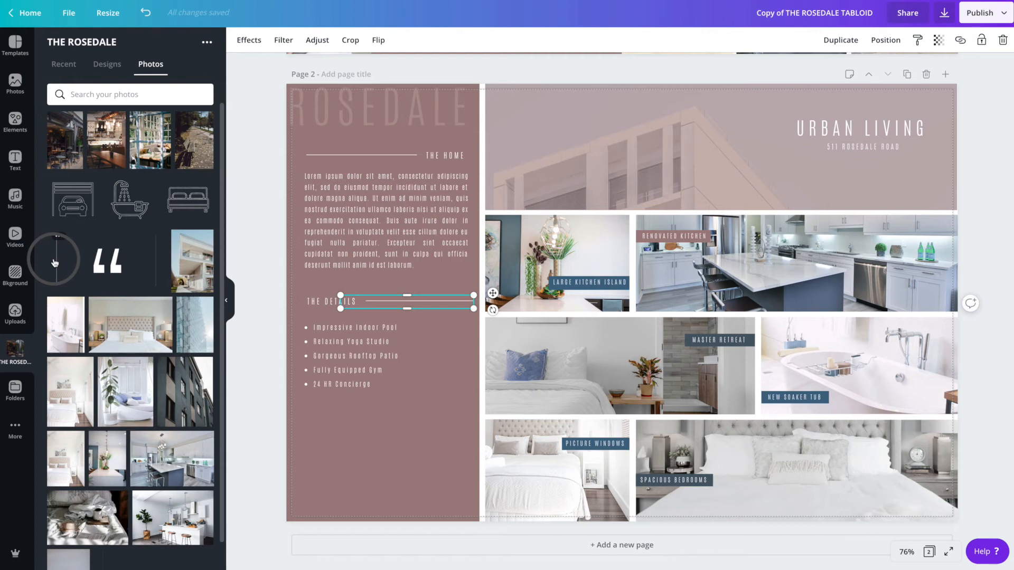
click(55, 263)
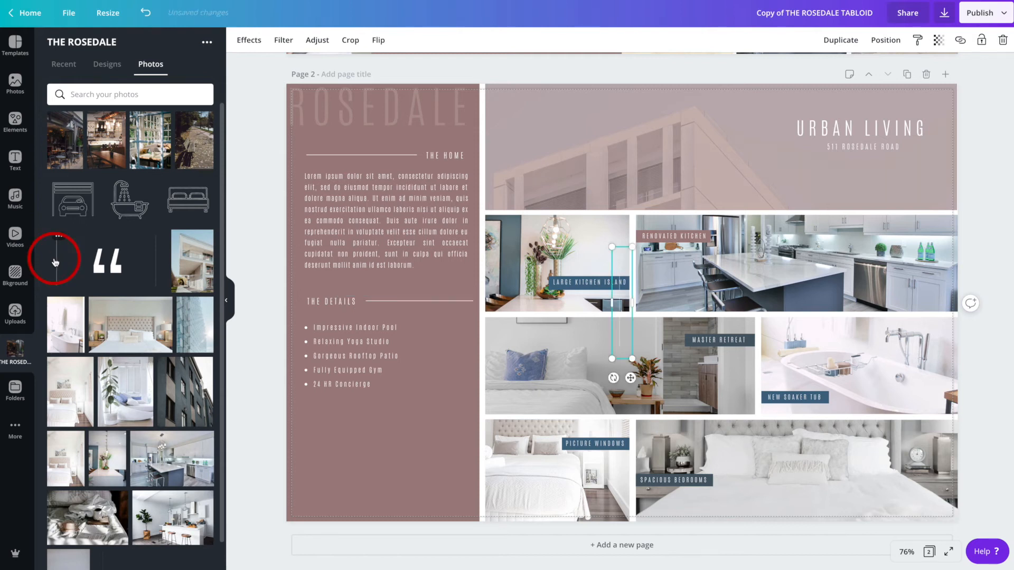
- Rotate the line horizontal and place it to the left of the URBAN LIVING heading
drag(625, 312, 546, 173)
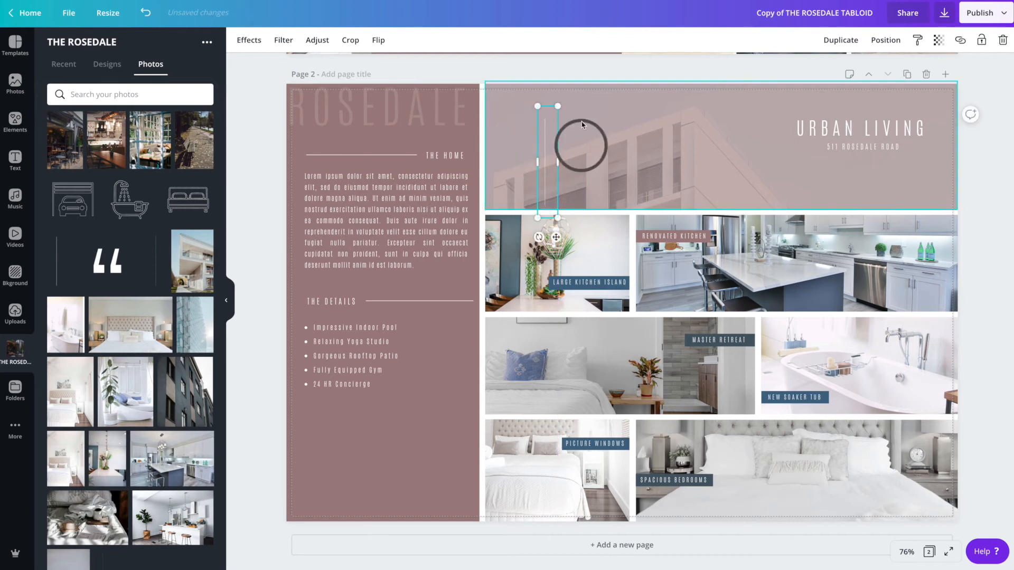
drag(539, 238, 636, 191)
drag(549, 168, 569, 167)
drag(668, 134, 708, 130)
click(709, 130)
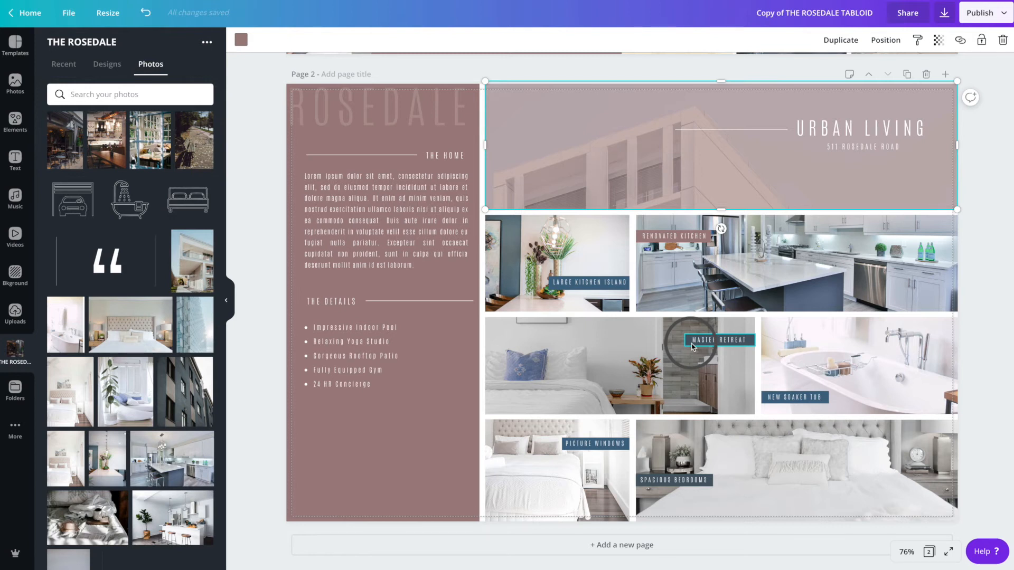
- Turn off the print bleed display
click(68, 13)
click(93, 134)
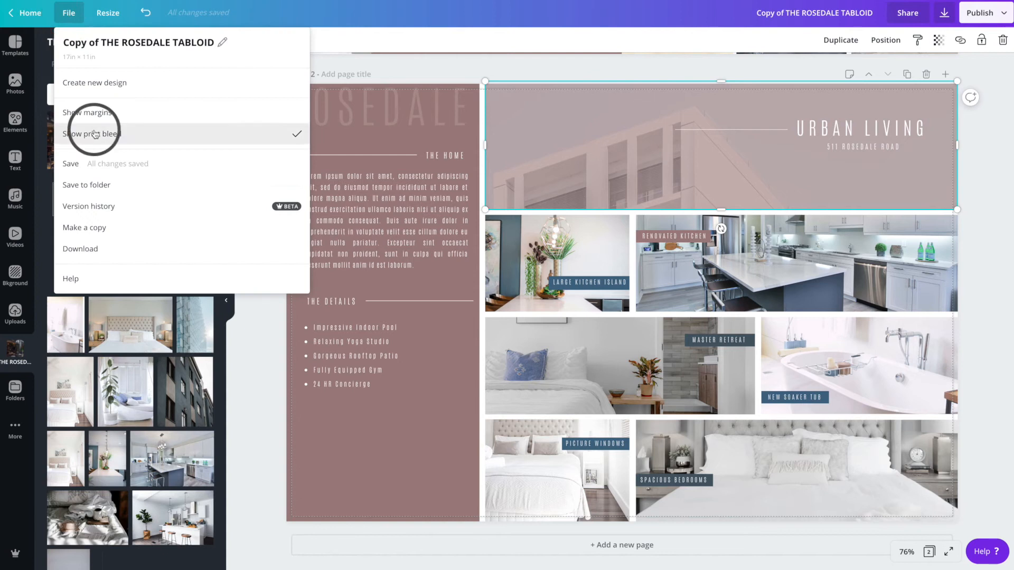
click(421, 66)
click(294, 94)
click(494, 89)
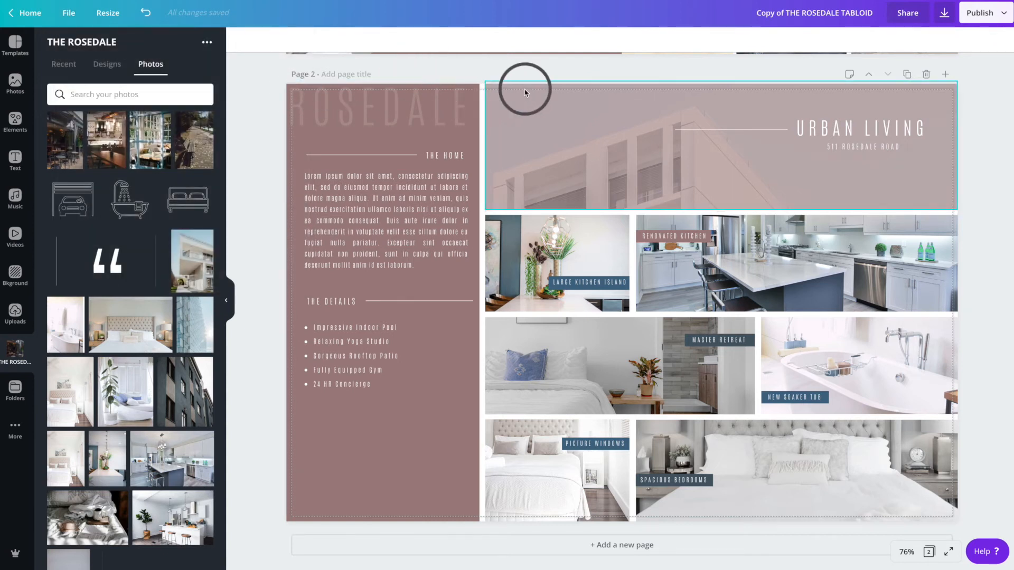
- Pull the renovated kitchen photo's right edge inward and back out to the page edge
click(973, 320)
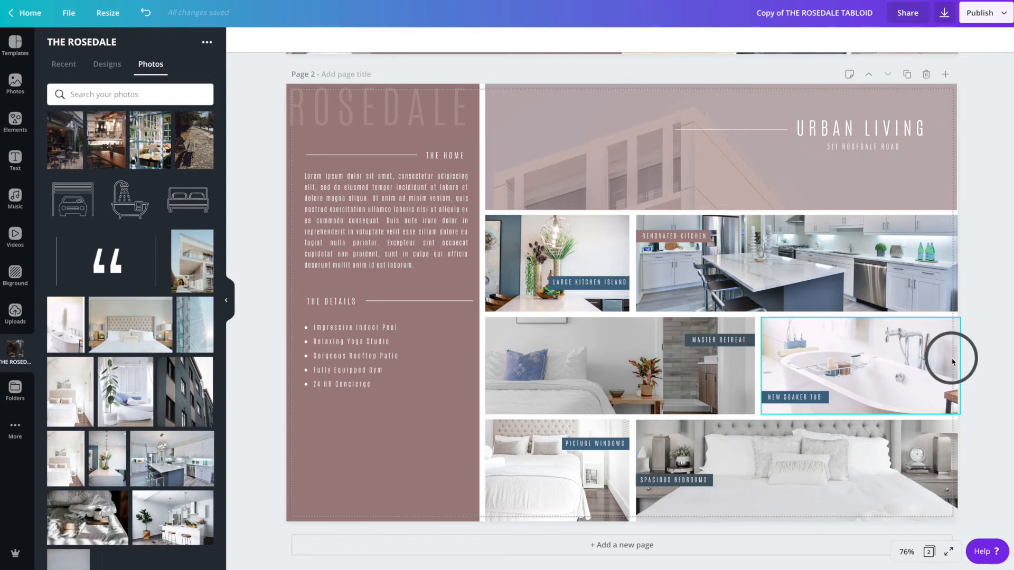
click(935, 271)
drag(958, 263, 951, 263)
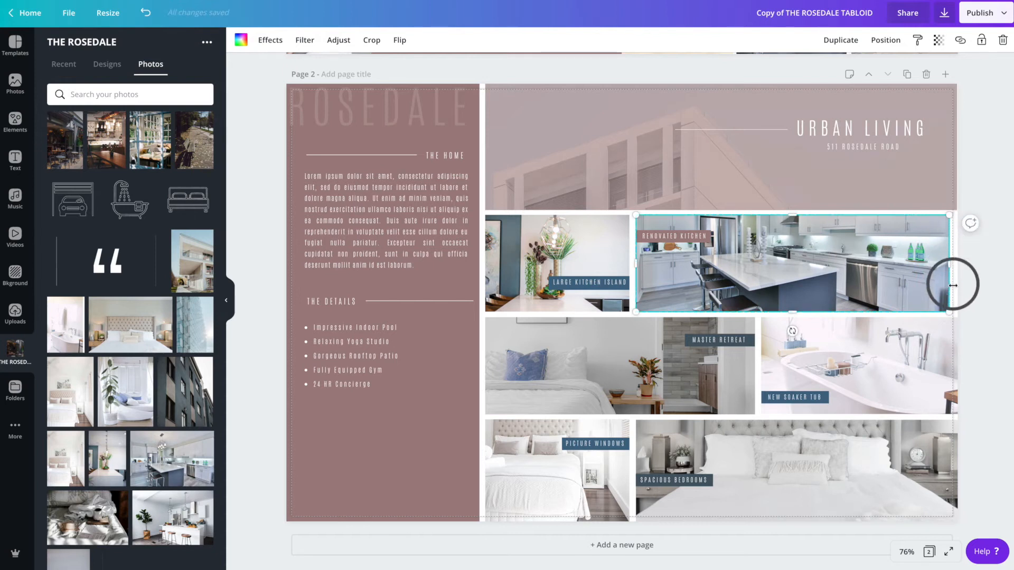
click(992, 316)
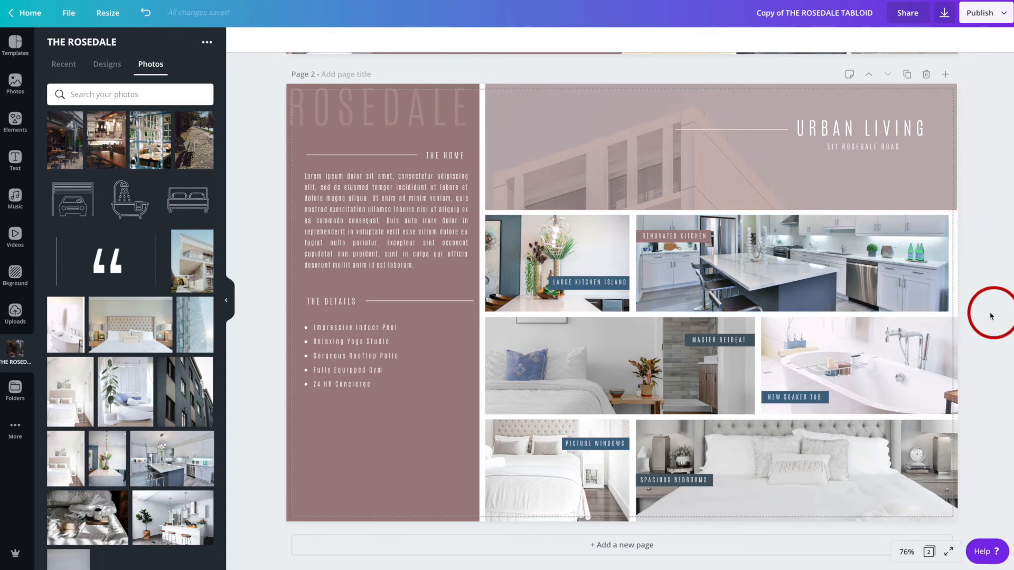
click(886, 279)
drag(949, 263, 958, 262)
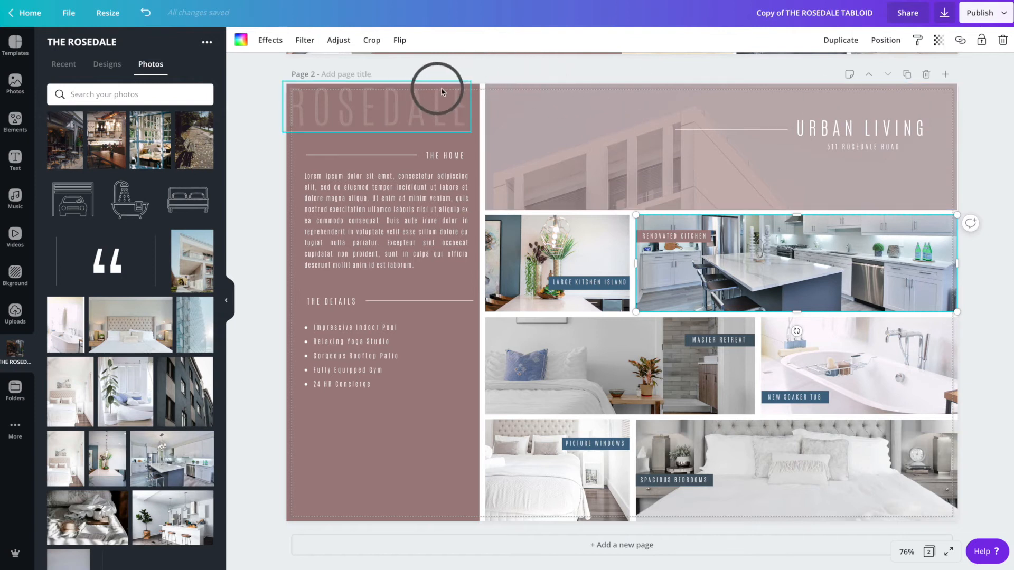
- Scroll up to review the layout of page 1
scroll(559, 127, up, 1)
scroll(561, 127, up, 6)
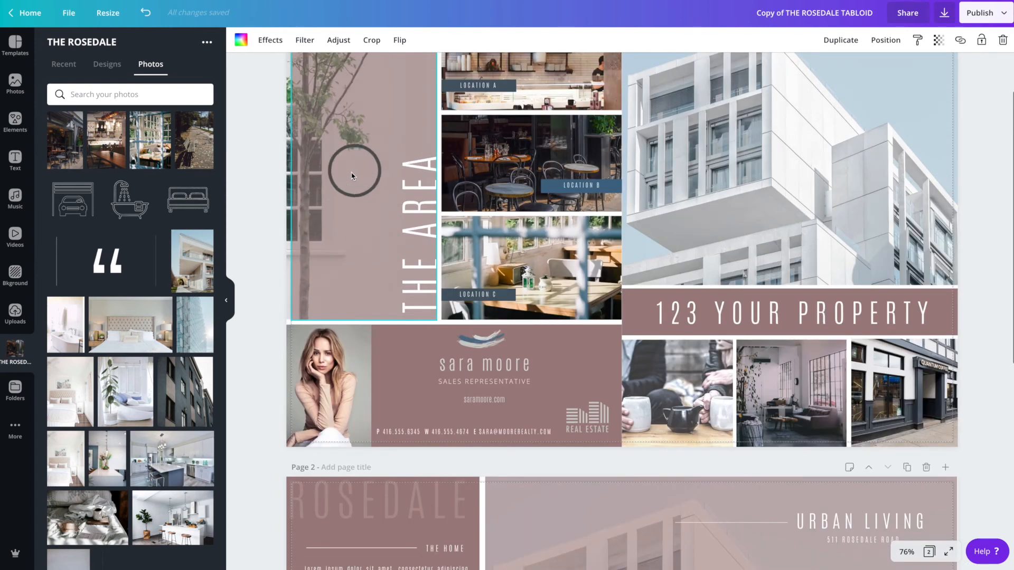
click(350, 177)
drag(286, 163, 278, 179)
click(272, 209)
scroll(272, 209, up, 2)
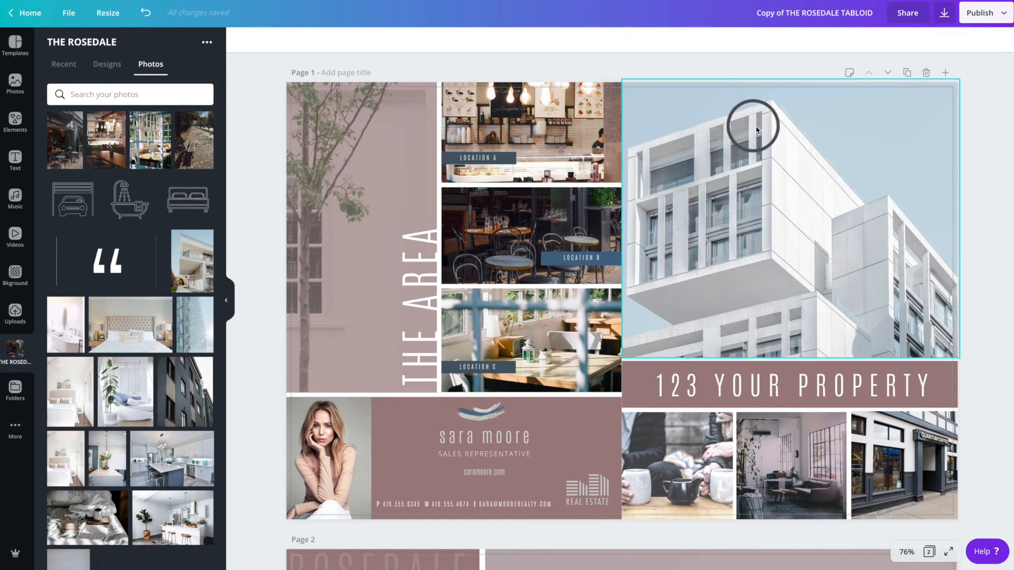
- Download the design as a PDF Print file with all pages
scroll(785, 136, down, 2)
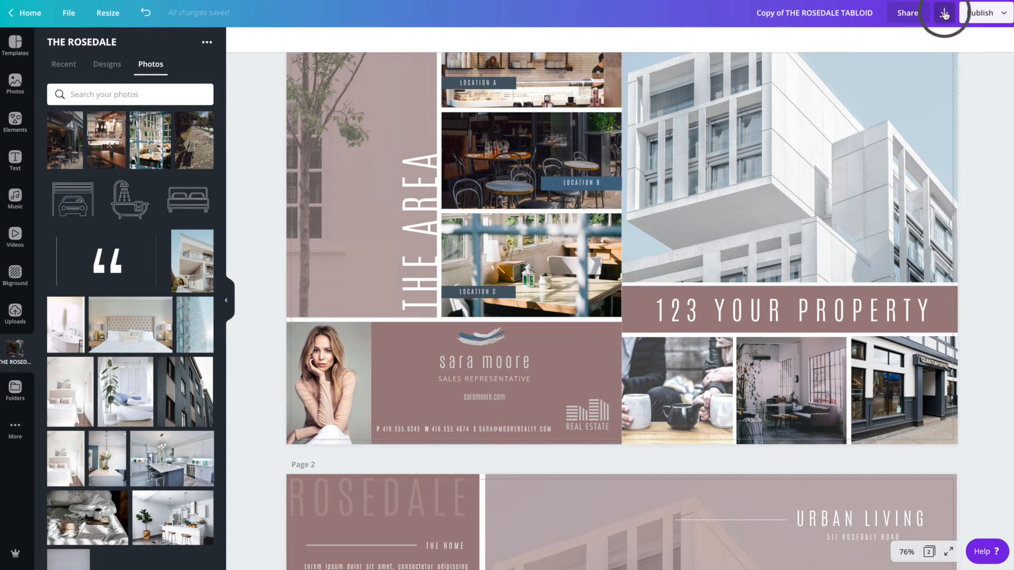
click(945, 15)
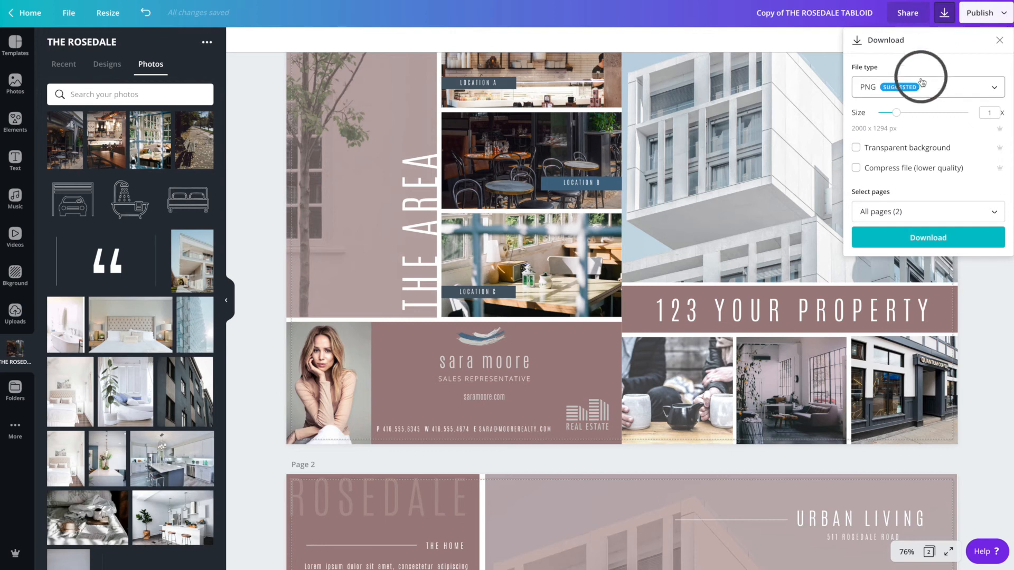
click(867, 93)
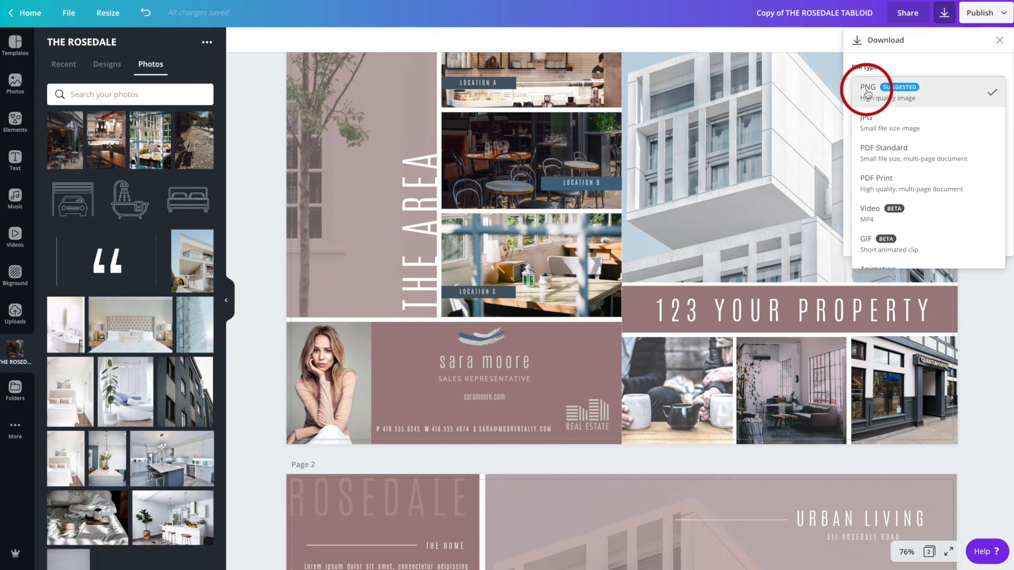
click(879, 190)
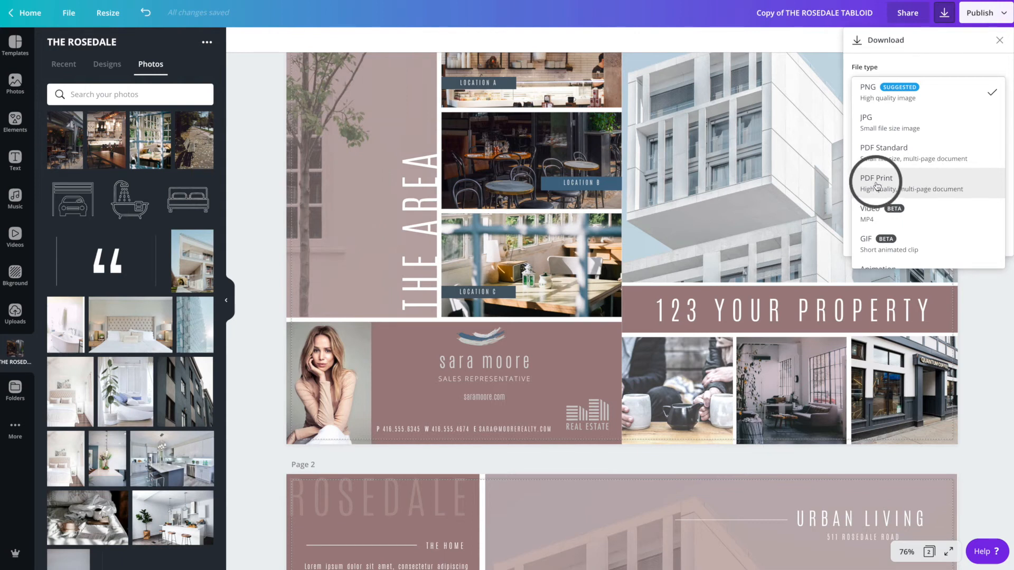
click(876, 186)
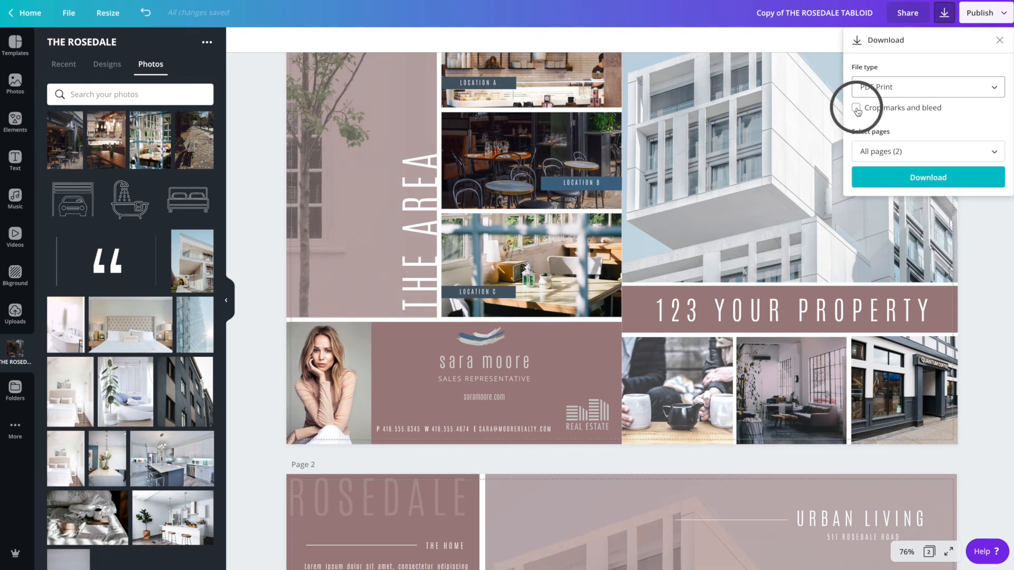
click(934, 178)
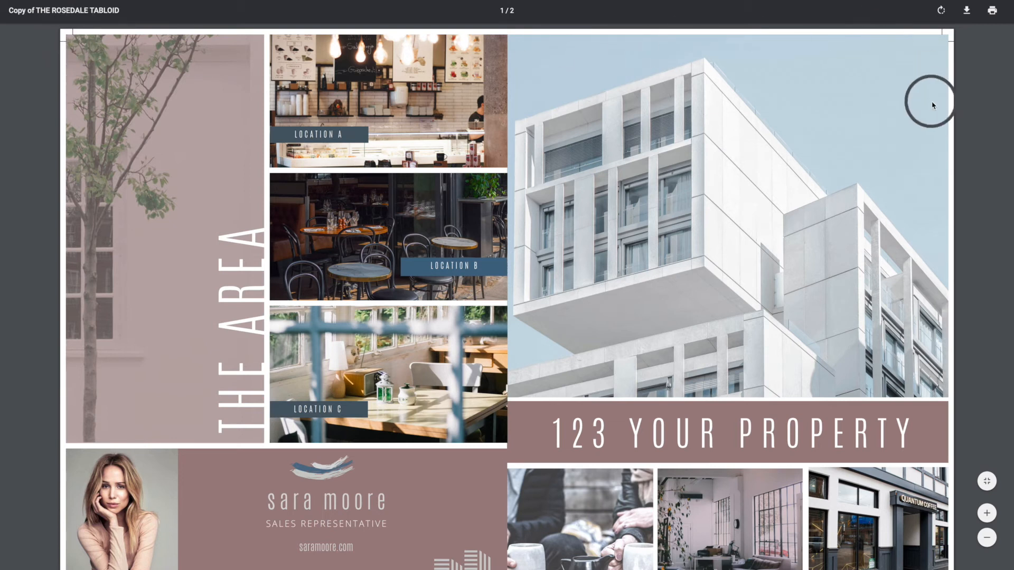
- Review both pages of the downloaded PDF and return to the editor
scroll(935, 105, down, 5)
scroll(940, 108, down, 6)
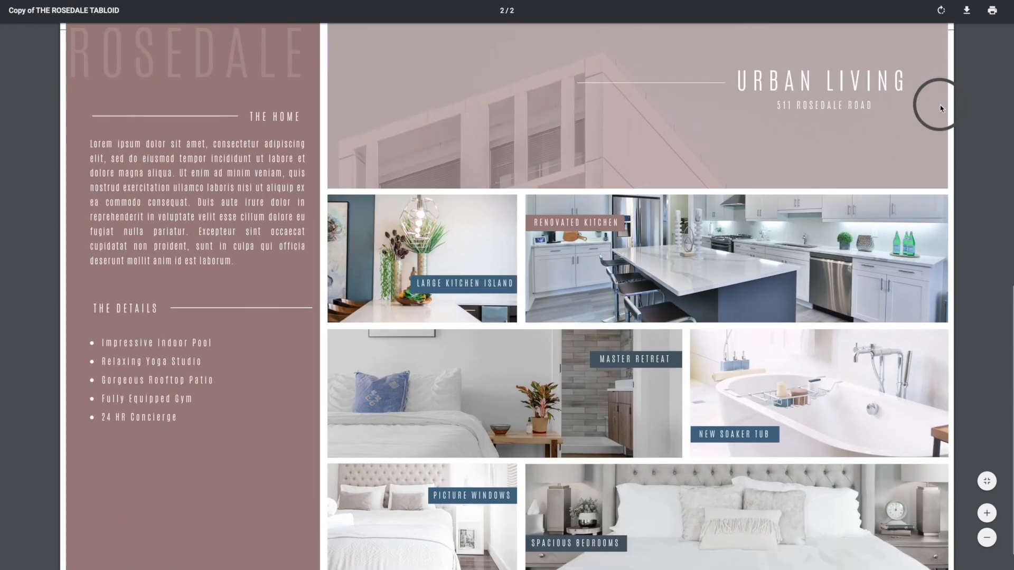
scroll(940, 108, down, 1)
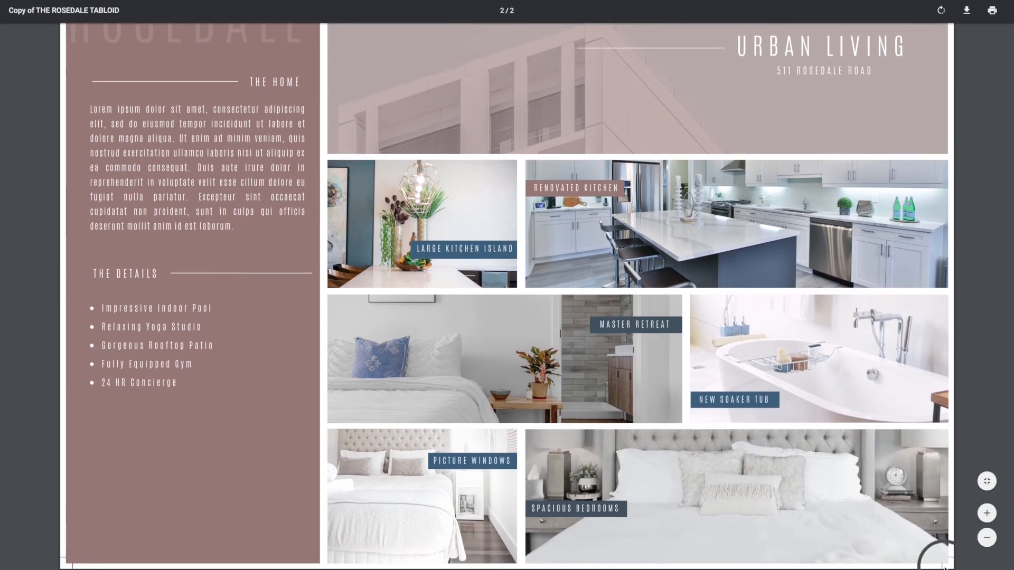
scroll(88, 516, up, 10)
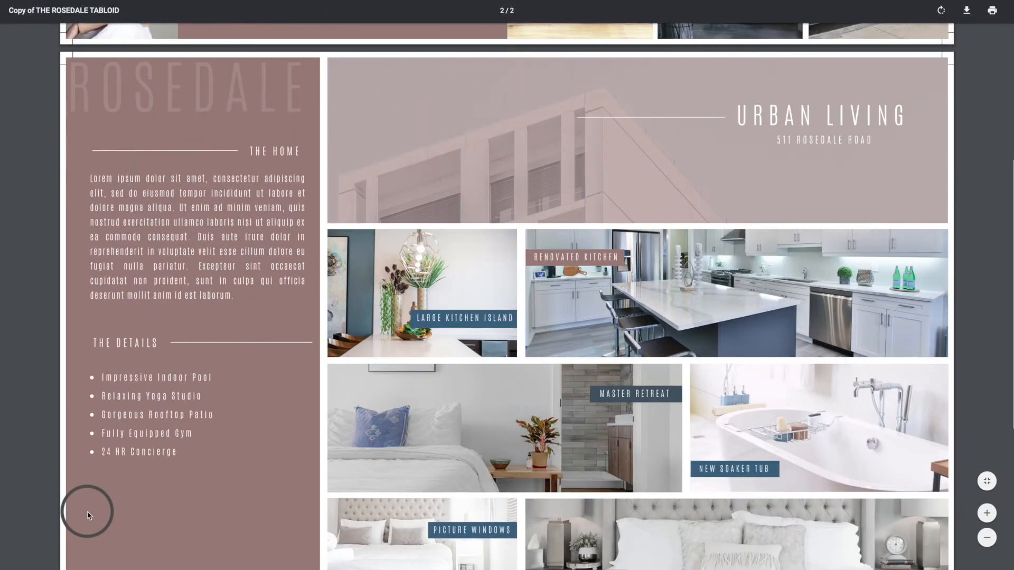
scroll(81, 419, down, 10)
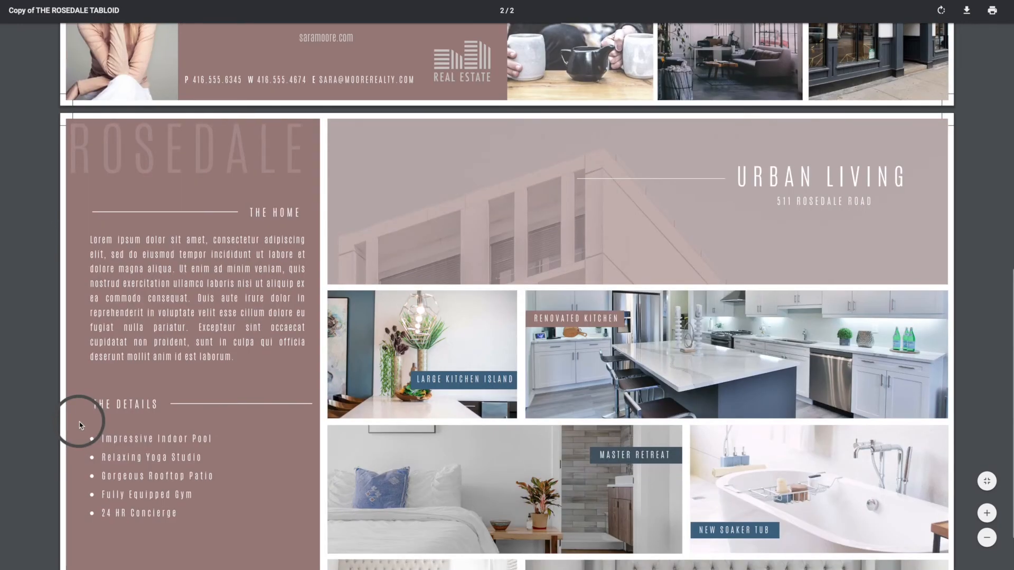
scroll(79, 422, up, 1)
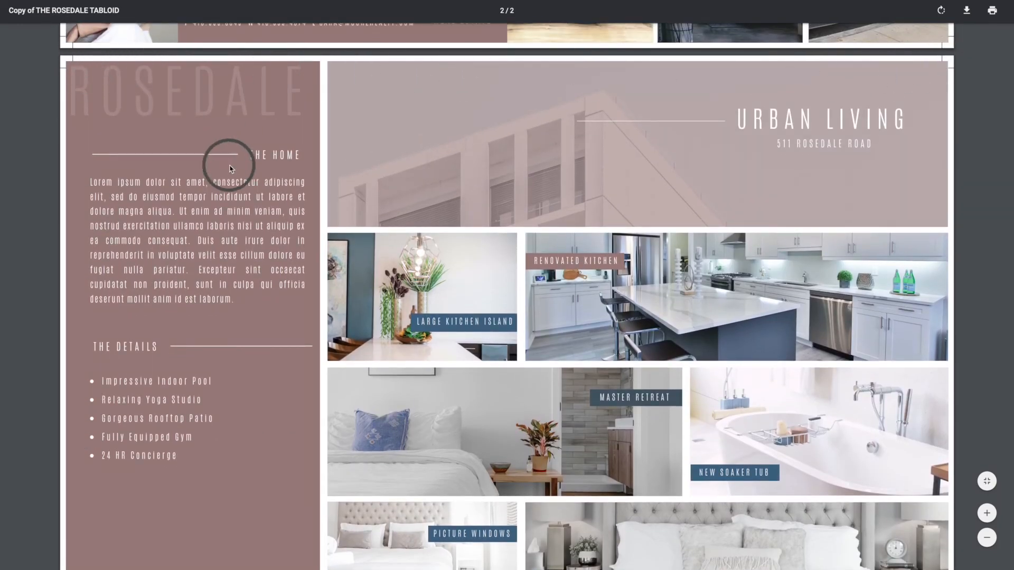
scroll(228, 166, up, 4)
scroll(229, 166, up, 5)
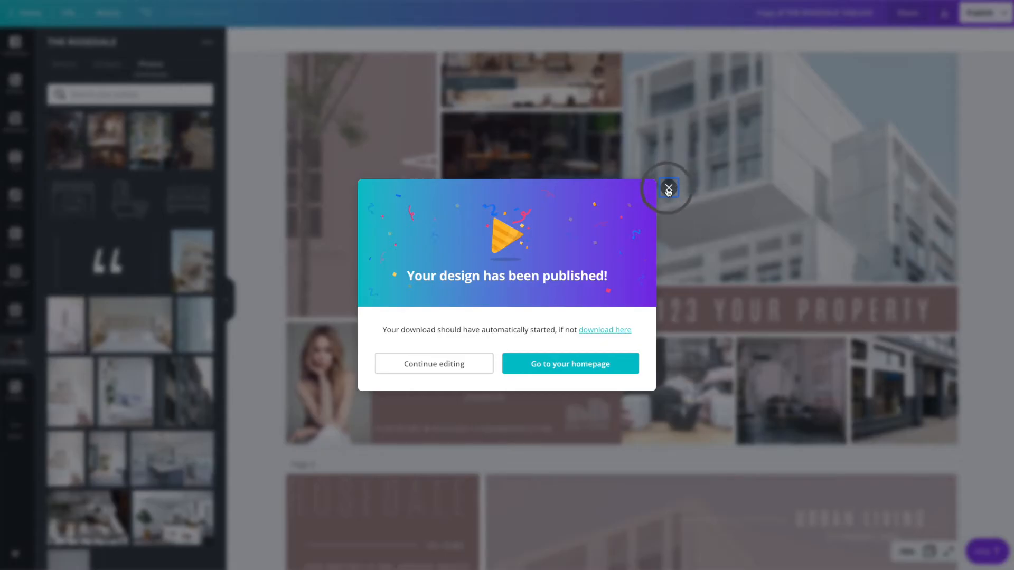
click(669, 188)
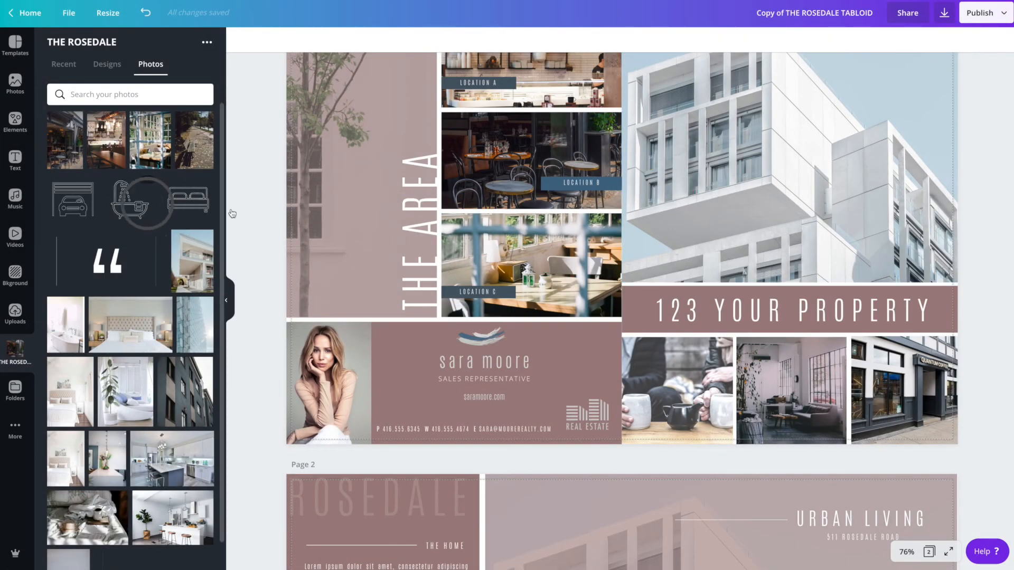
- Try adding a bed icon onto the building photo and undo the photo replacement
scroll(583, 210, down, 2)
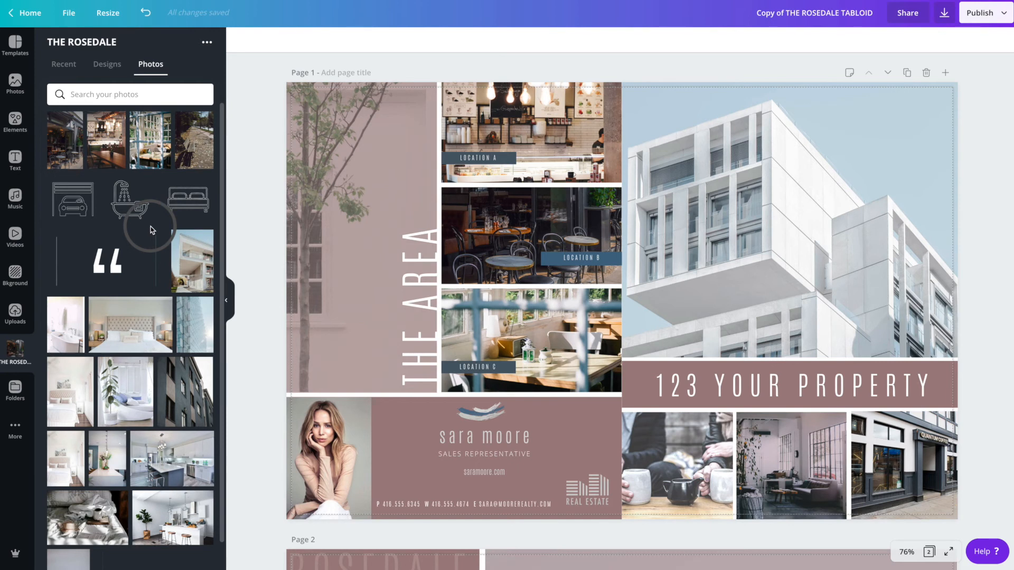
click(182, 205)
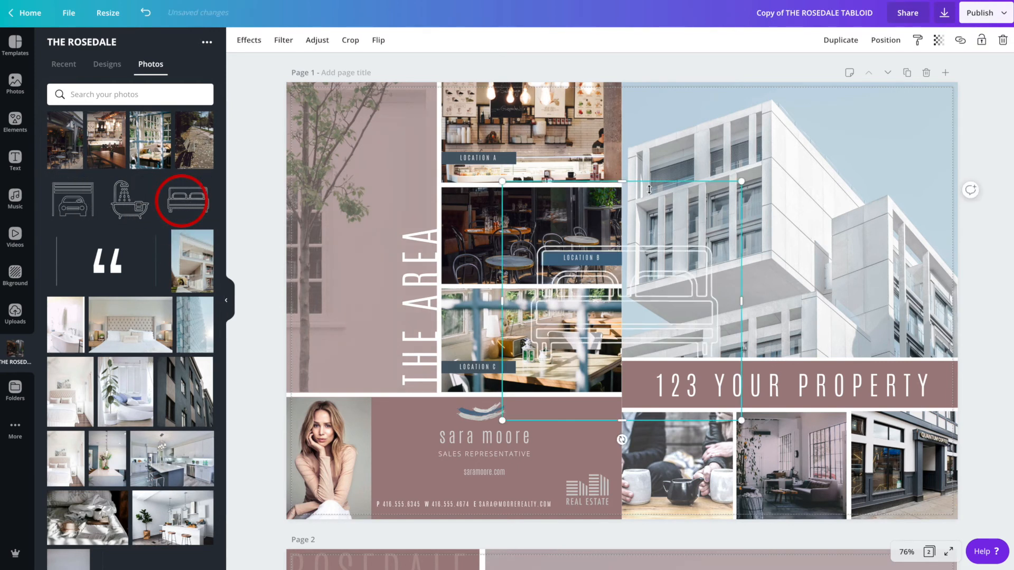
drag(531, 207, 696, 356)
drag(705, 399, 881, 303)
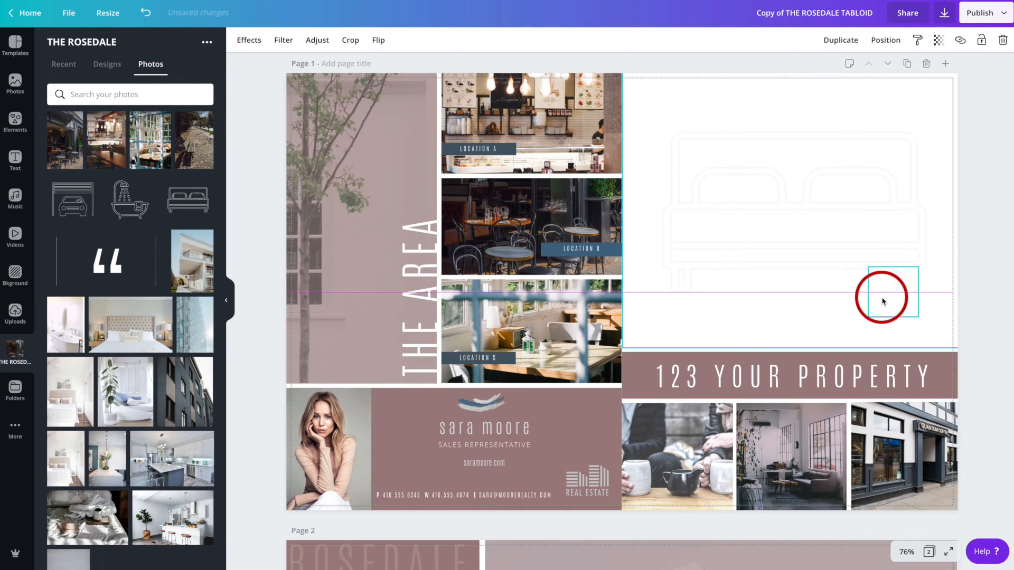
drag(883, 302, 882, 302)
key(super+z)
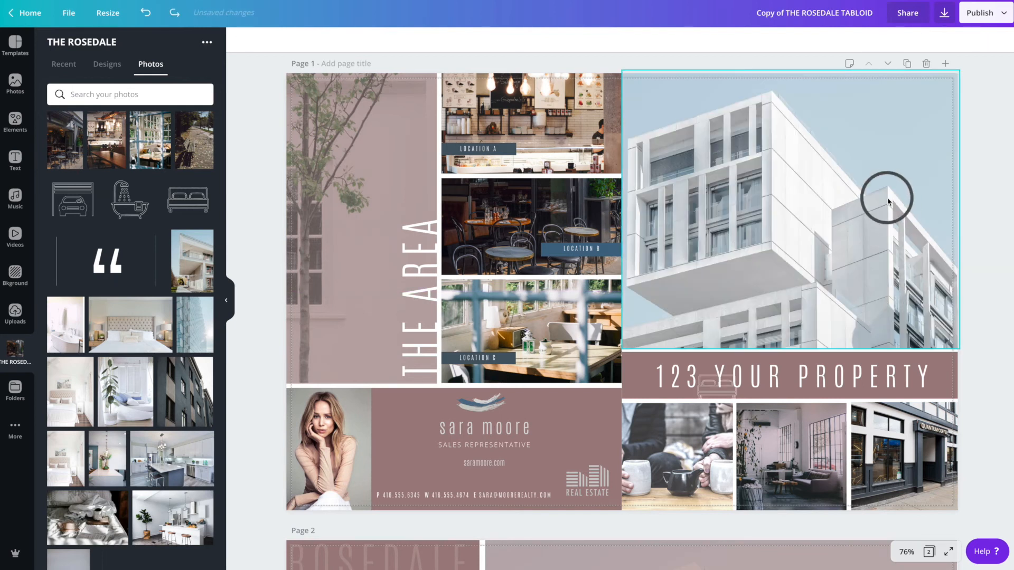
- Lock the building photo and place a small bed icon in its upper-right area
click(888, 201)
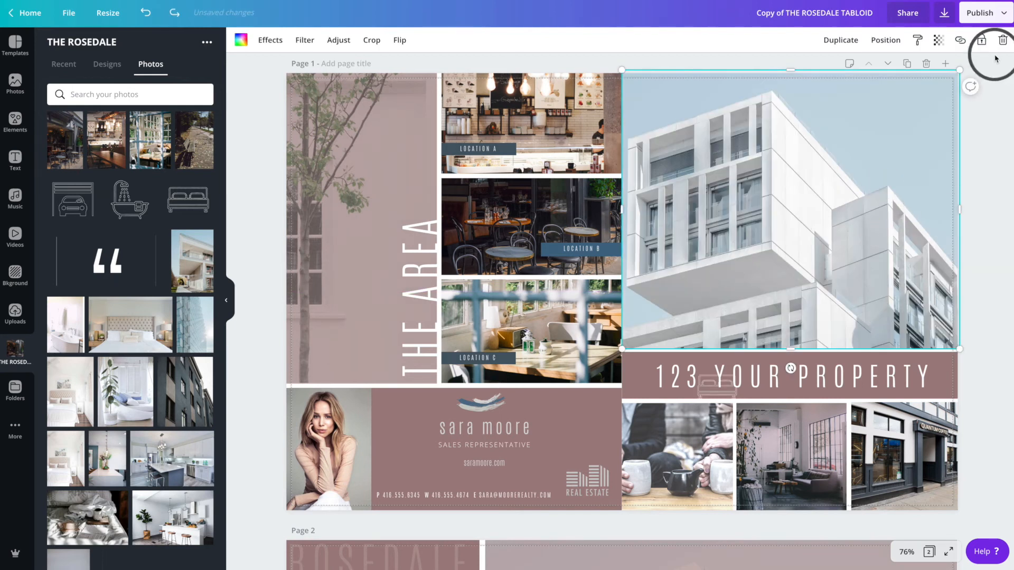
click(981, 40)
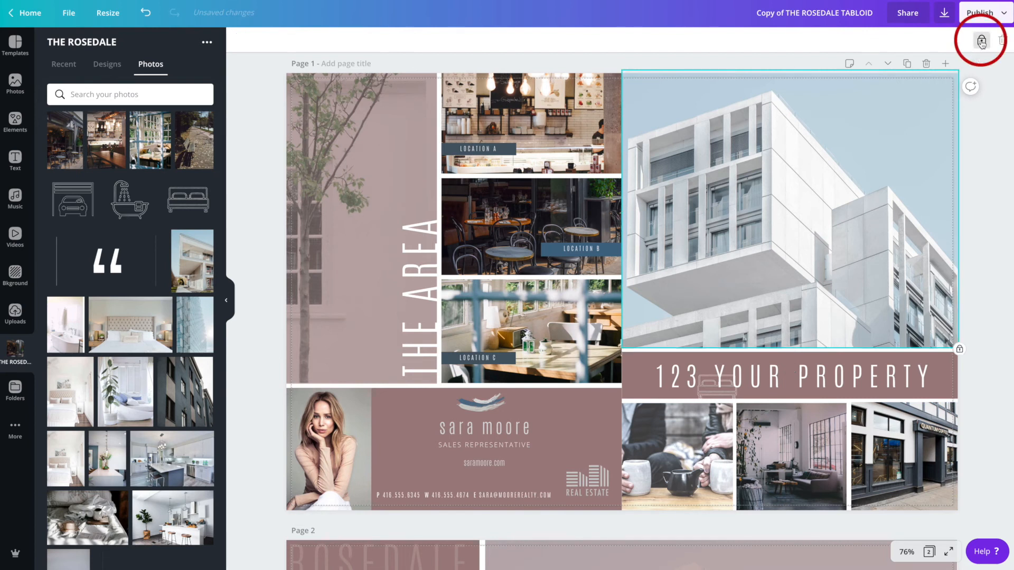
click(188, 200)
drag(615, 291, 847, 124)
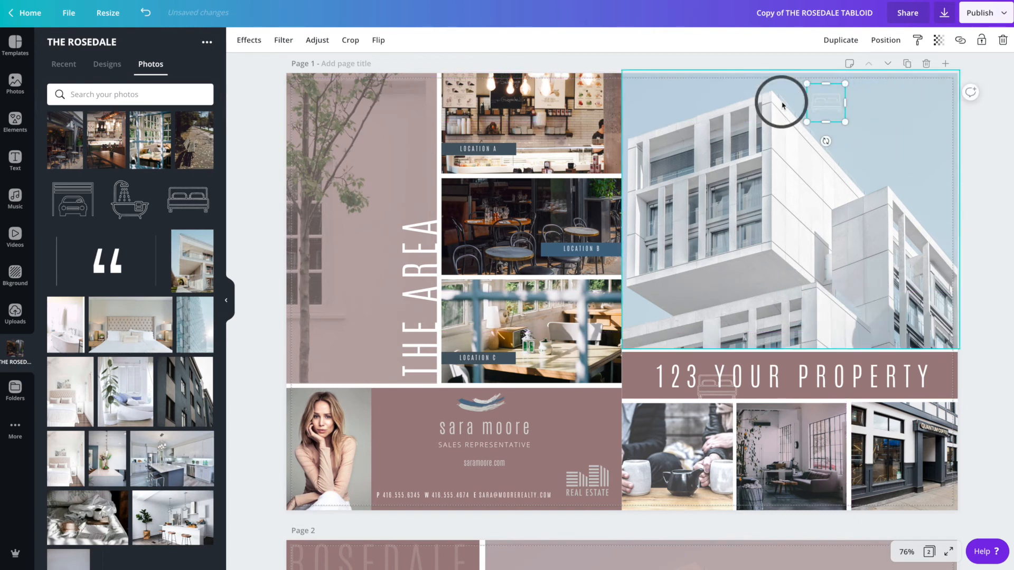
- Add a bathtub icon, shrink it and align it beside the bed icon on the building photo
click(123, 210)
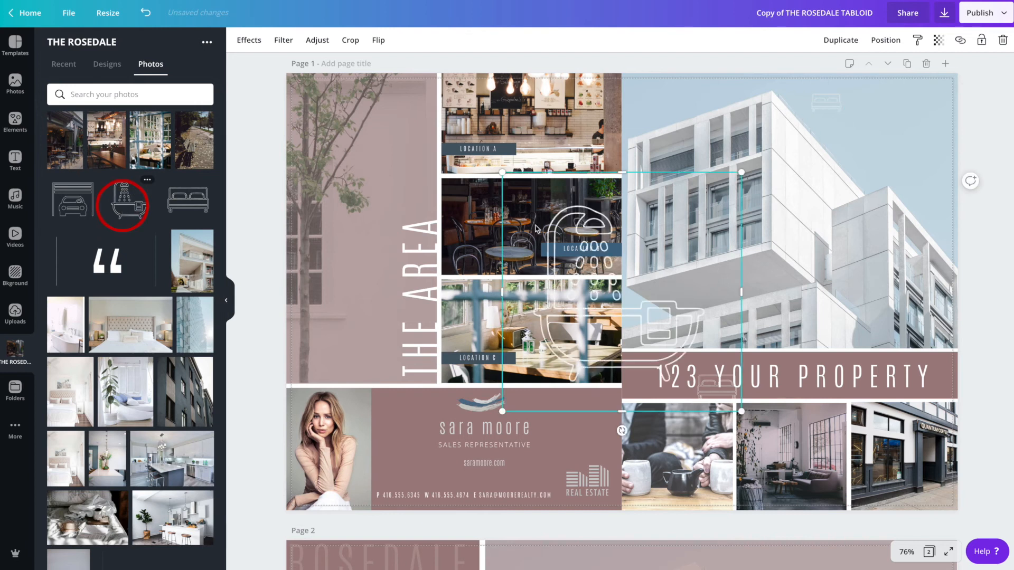
drag(502, 173, 878, 100)
click(710, 359)
click(706, 371)
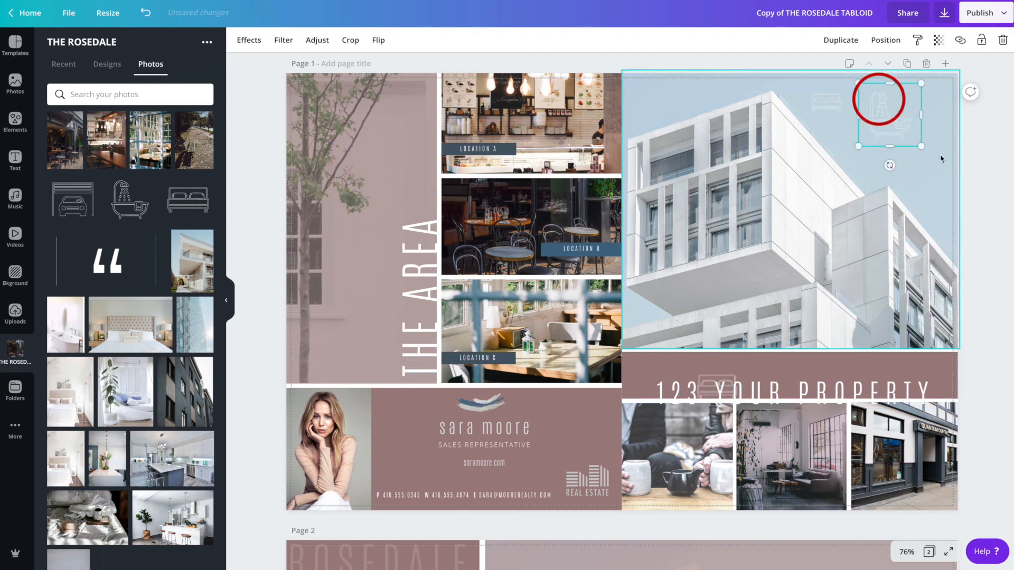
drag(922, 148, 893, 106)
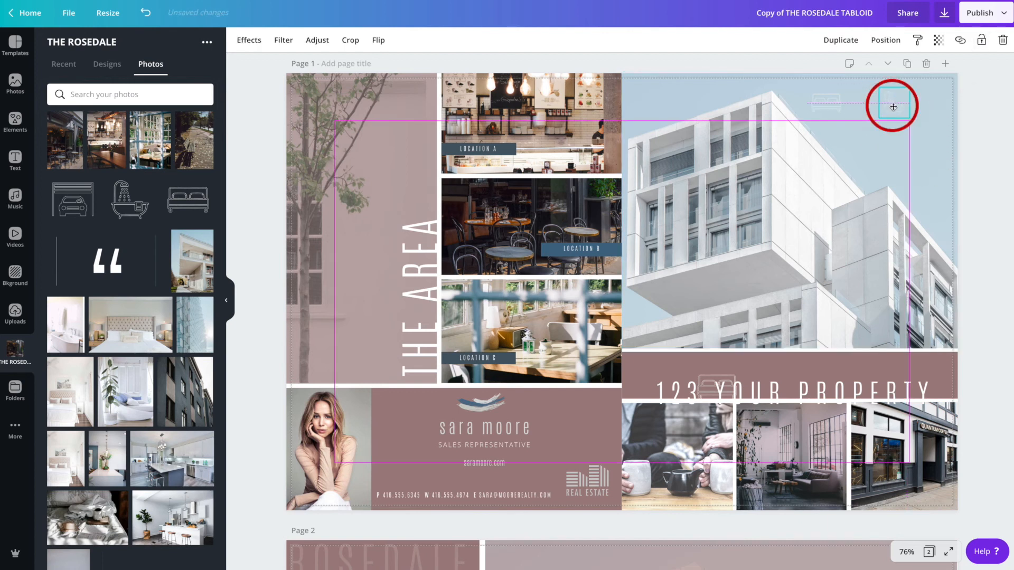
click(833, 108)
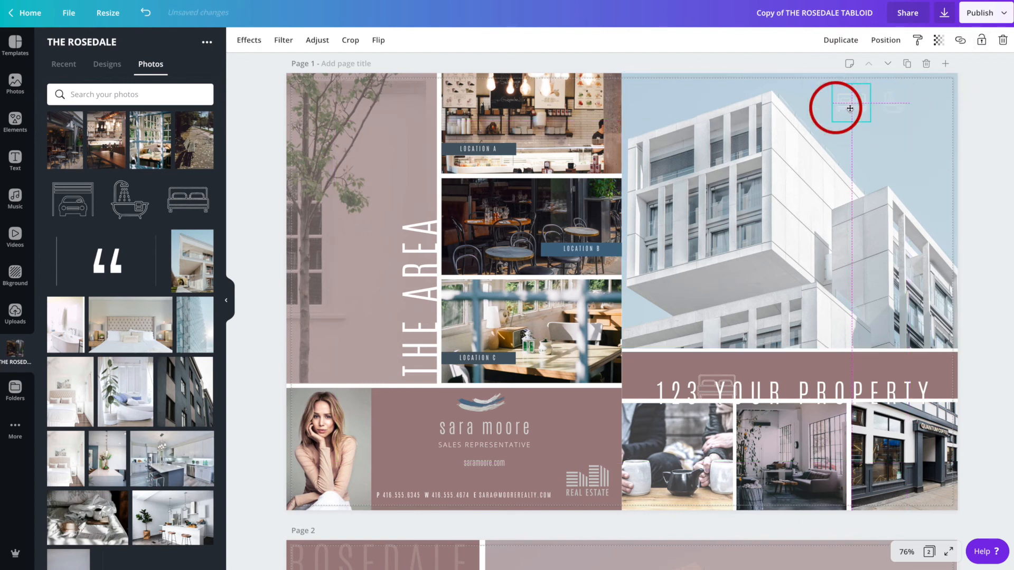
drag(833, 108, 850, 111)
click(906, 144)
click(893, 111)
drag(892, 110, 896, 105)
click(917, 160)
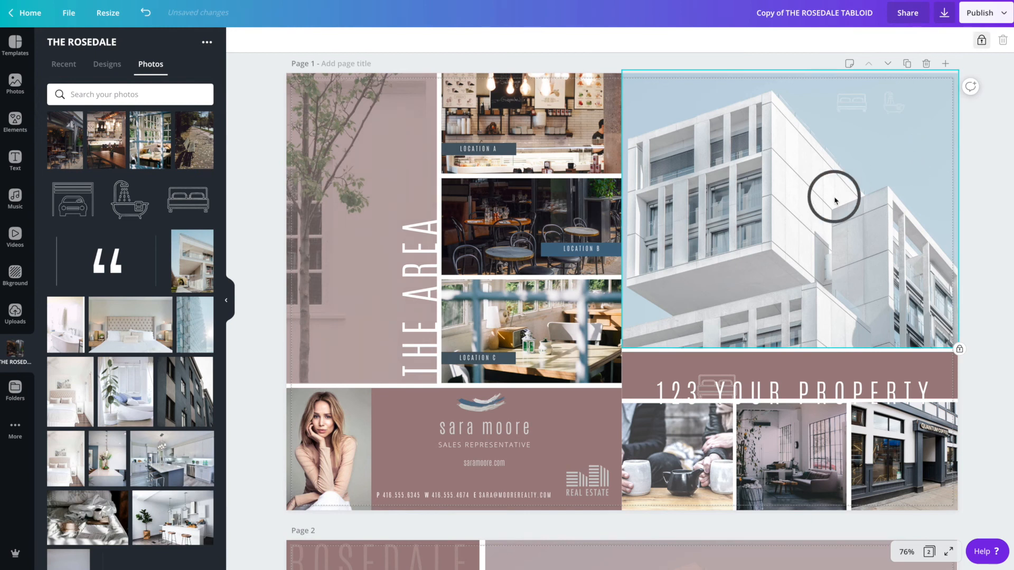
- Add a text box reading TWO beneath the bed icon and colour it white
key(t)
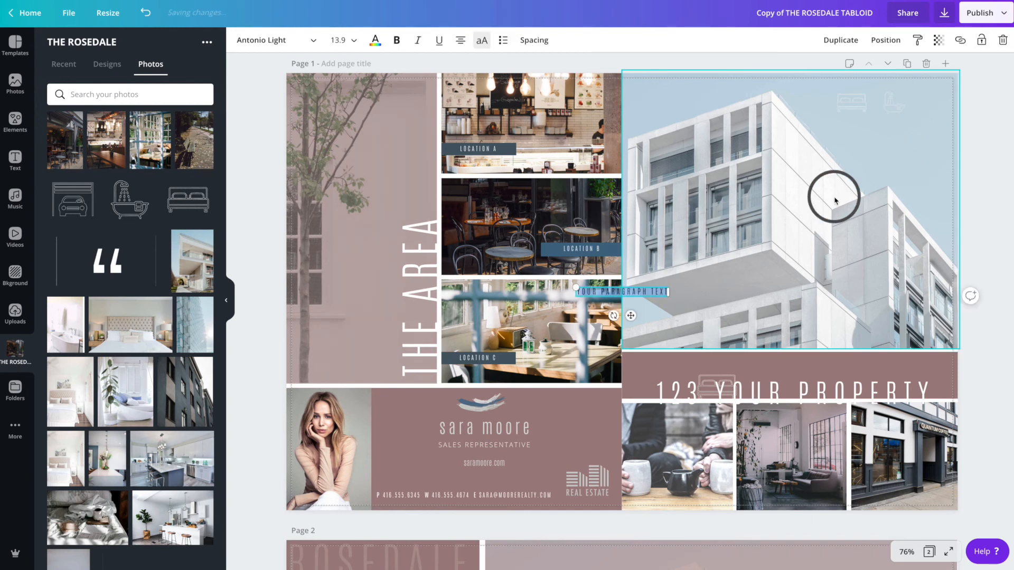
drag(631, 315, 854, 149)
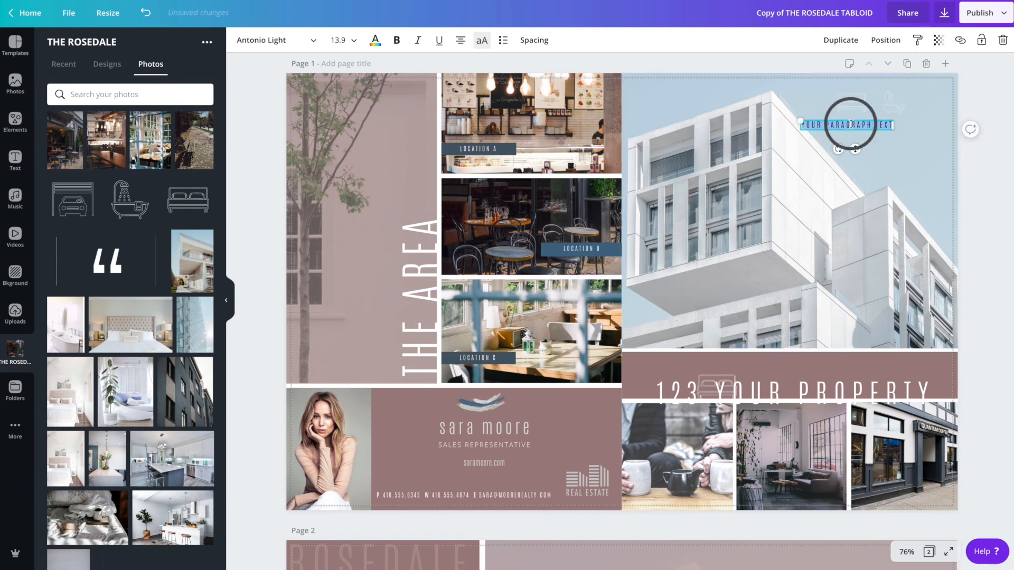
text(TWO)
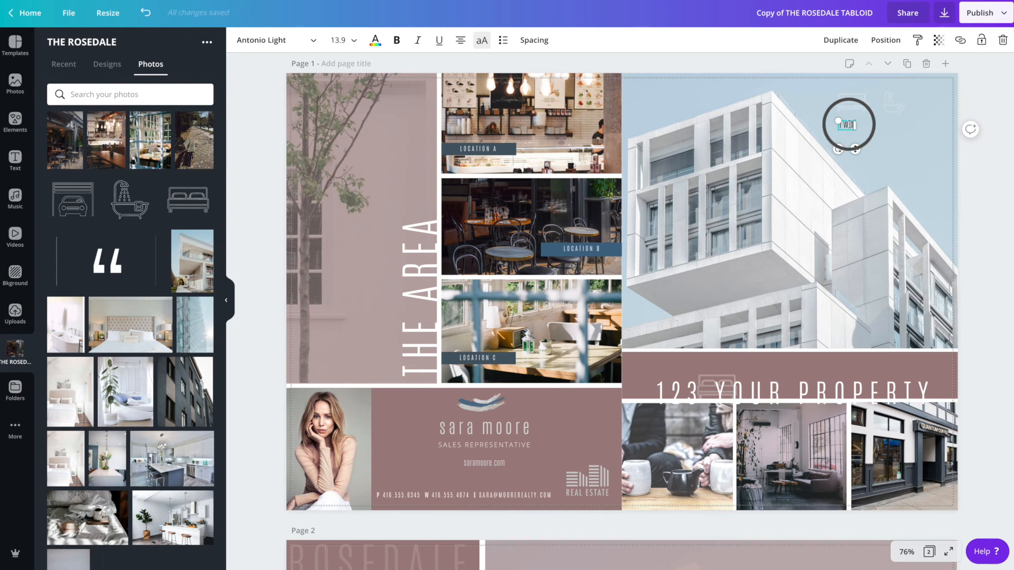
click(374, 42)
click(92, 181)
- Duplicate the TWO label, place the copy beneath the bathtub icon and align both labels
click(841, 43)
drag(862, 157, 902, 153)
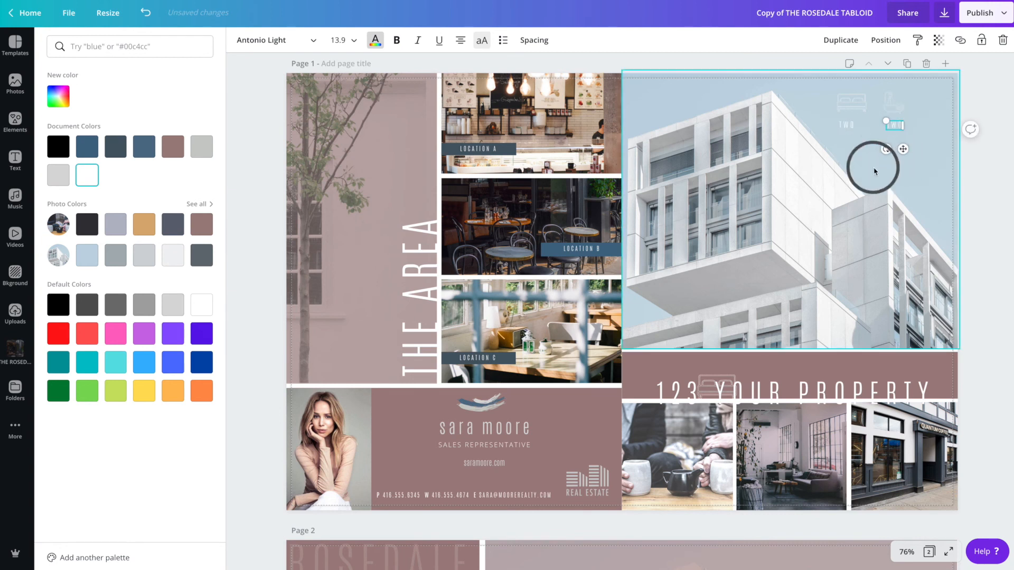
click(864, 186)
click(846, 128)
drag(847, 128, 854, 126)
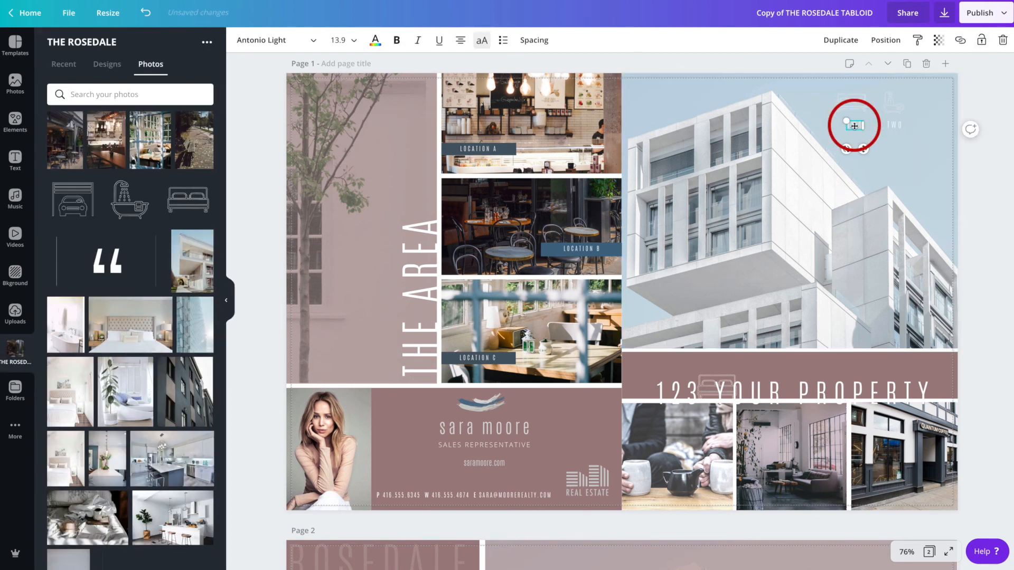
click(879, 184)
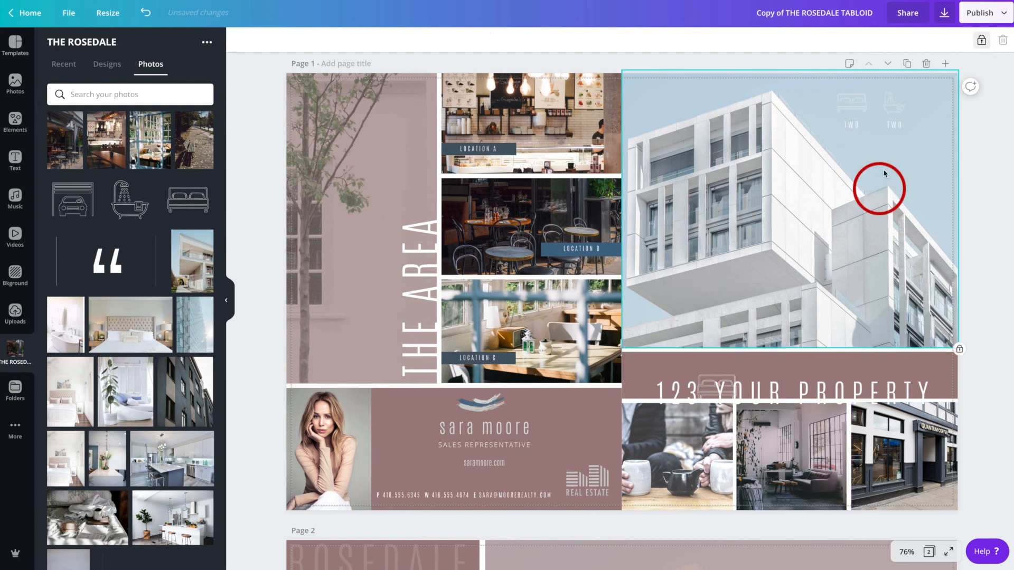
click(898, 125)
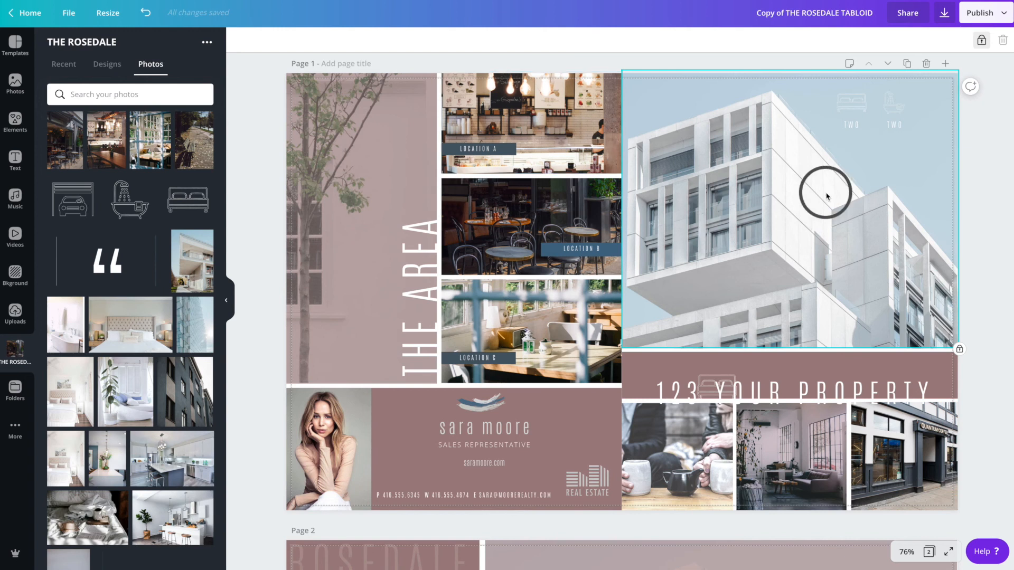
- Delete the stray bed icon left over the 123 YOUR PROPERTY banner
scroll(870, 173, up, 1)
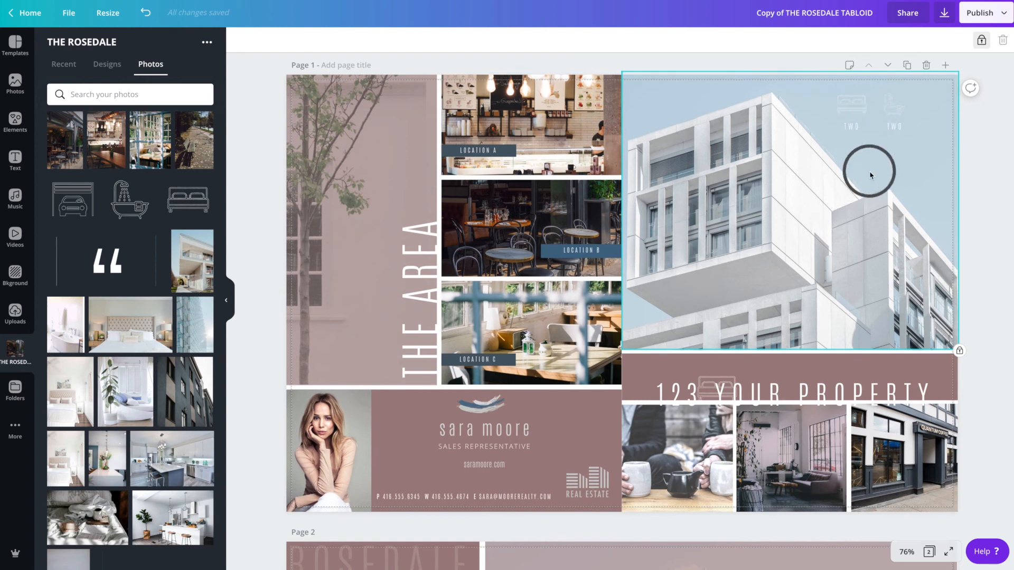
scroll(870, 173, up, 1)
click(872, 172)
click(754, 66)
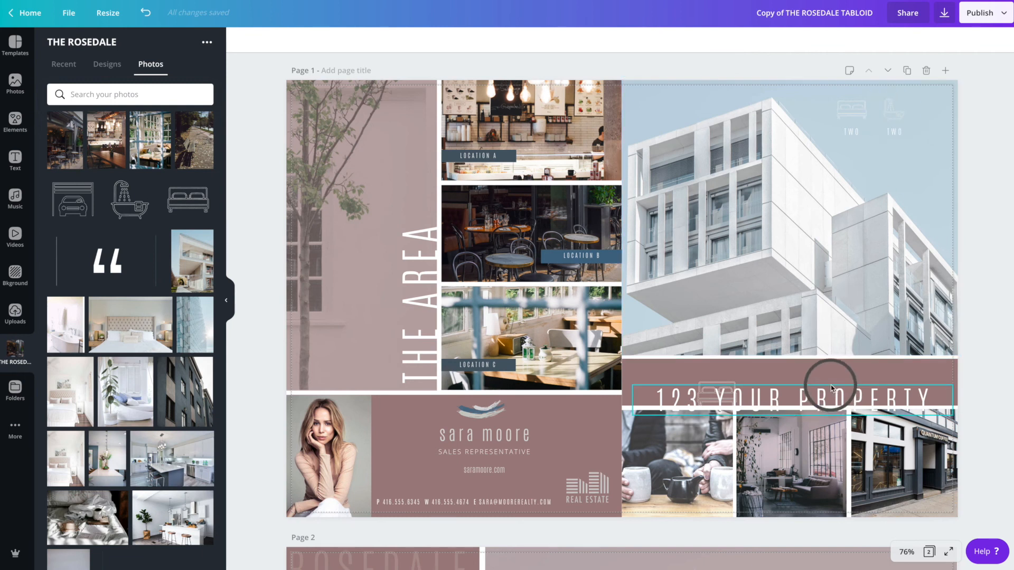
click(707, 387)
click(707, 385)
key(Delete)
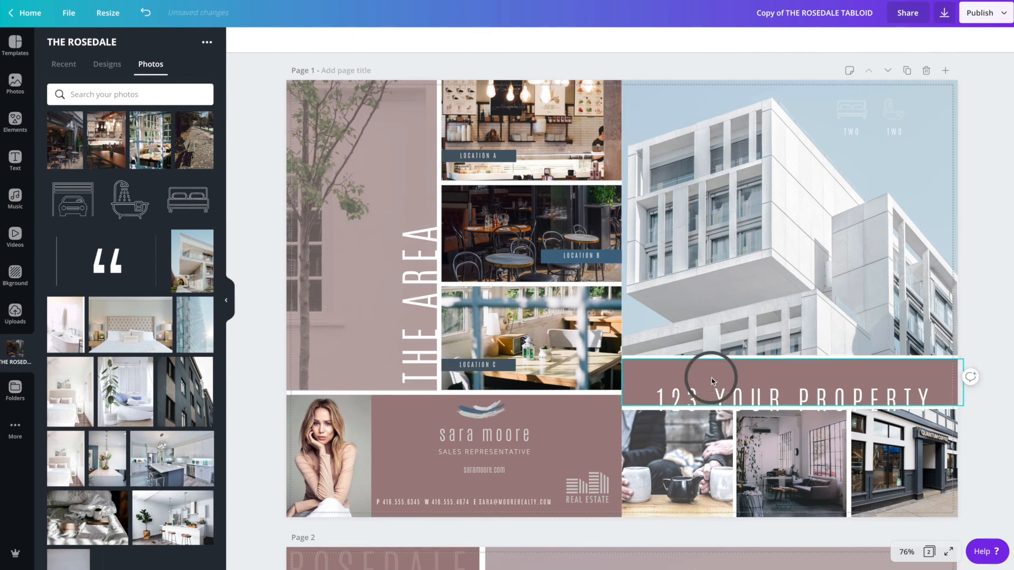
- Reposition the 123 YOUR PROPERTY text in its banner and duplicate the mauve banner, moving the copy to the photo's top-right corner
drag(785, 410, 776, 387)
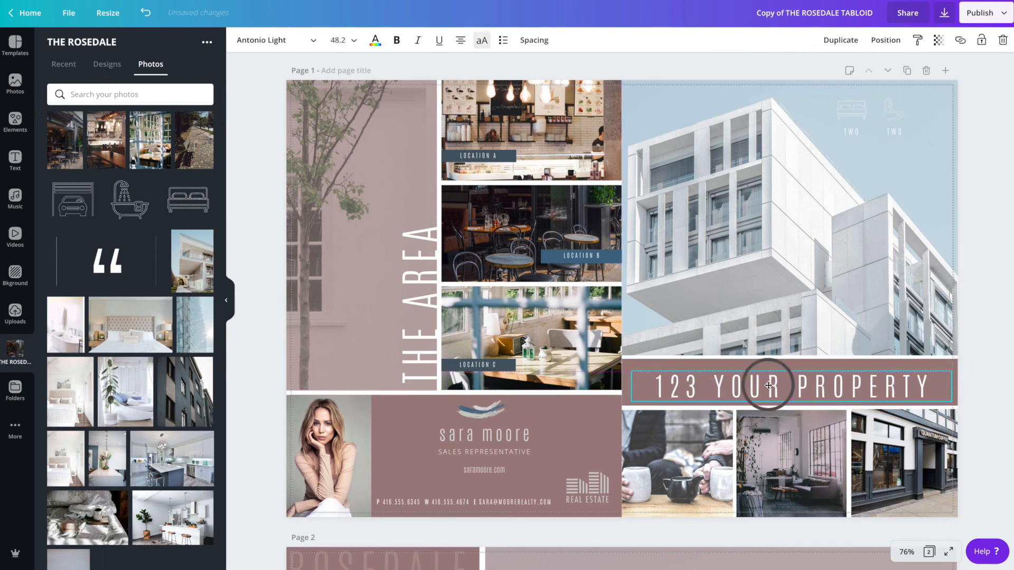
click(695, 365)
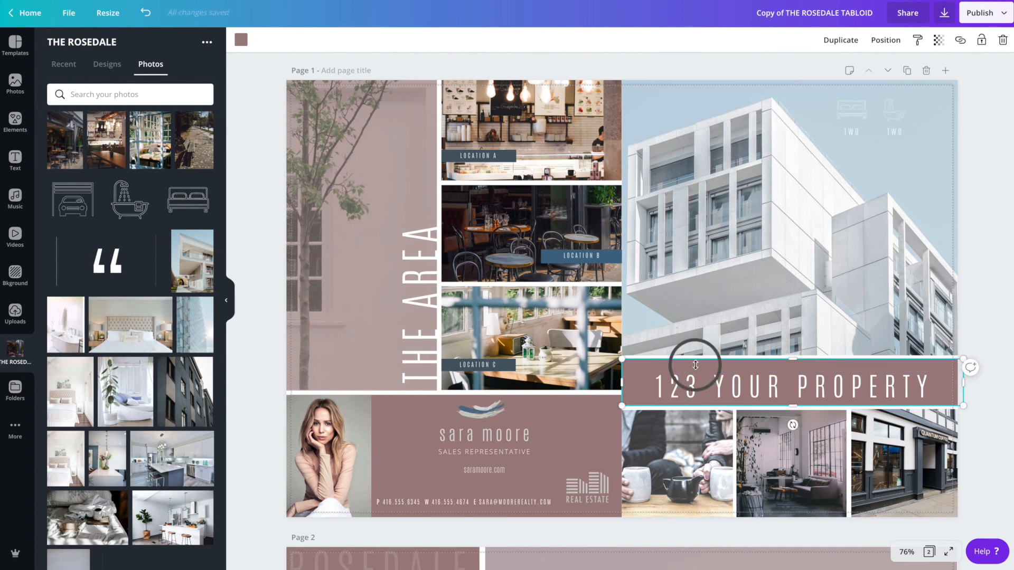
click(840, 39)
drag(787, 386, 827, 105)
scroll(797, 111, up, 1)
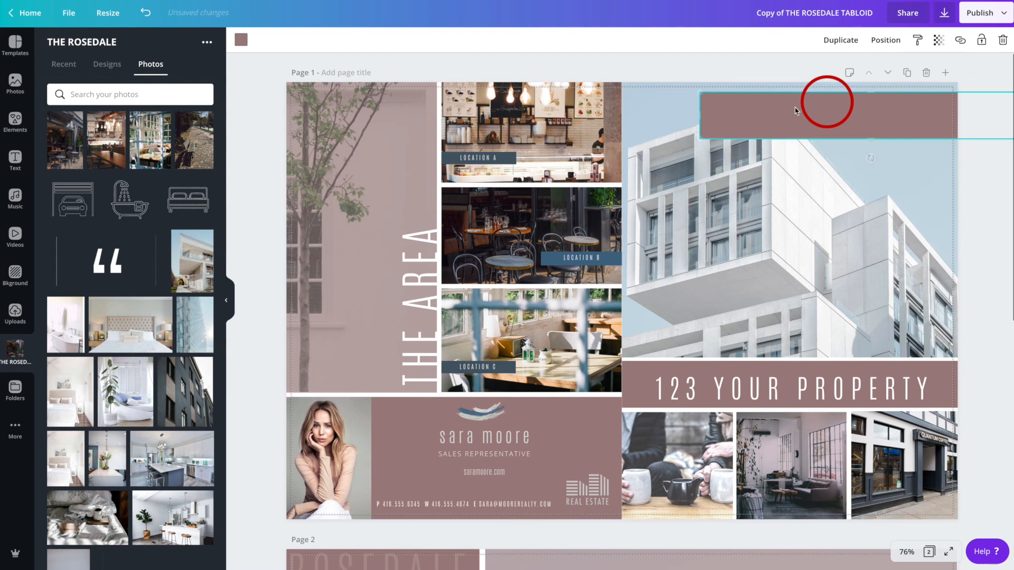
- Shrink the duplicated mauve rectangle into a small box and send it backward behind the icons and TWO labels
drag(701, 116, 805, 121)
mouse_move(923, 137)
mouse_down()
mouse_move(923, 127)
mouse_move(924, 139)
mouse_up()
mouse_move(923, 91)
mouse_down()
mouse_move(923, 111)
mouse_move(914, 100)
mouse_up()
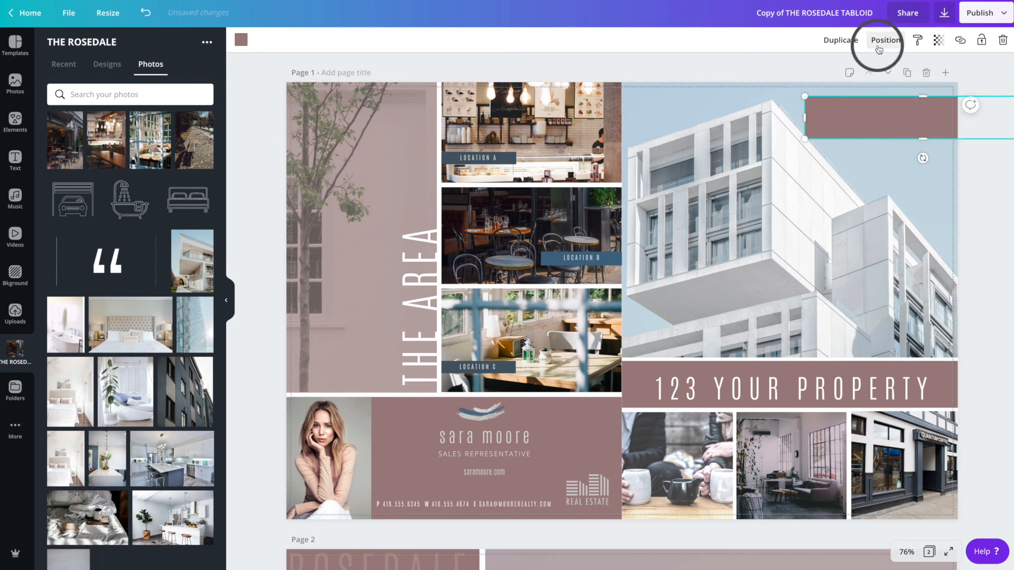
click(881, 45)
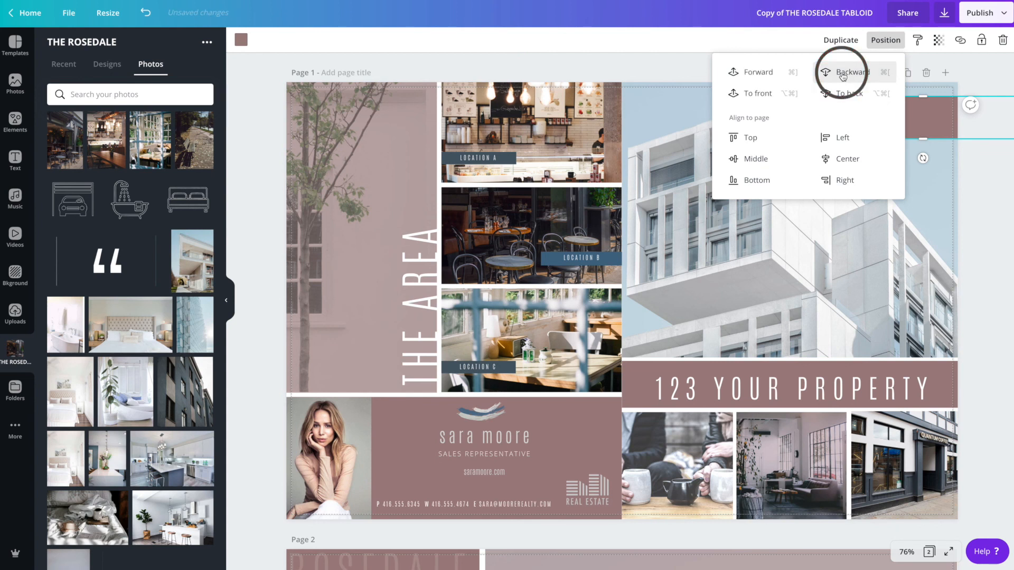
click(843, 77)
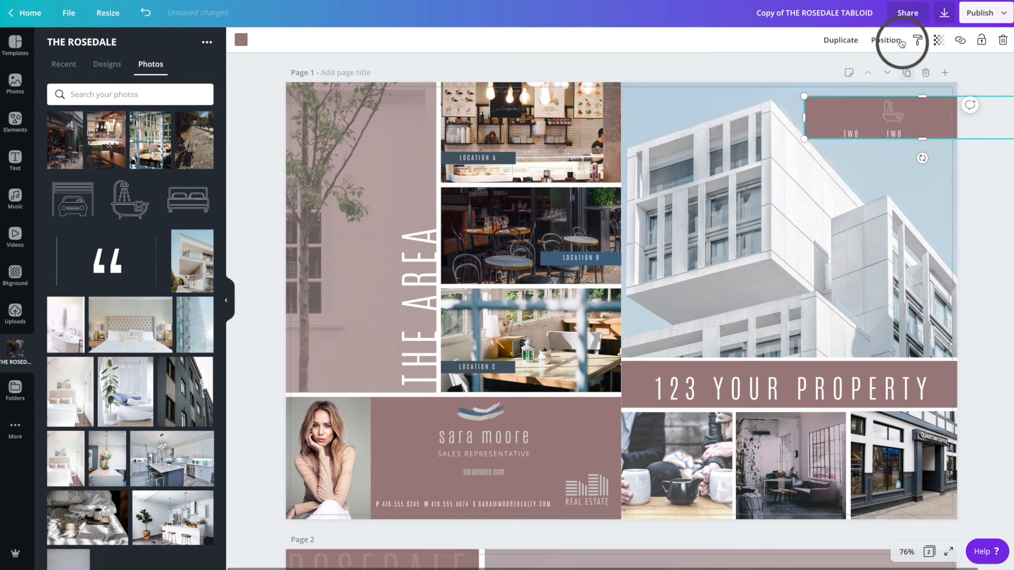
click(887, 44)
click(936, 121)
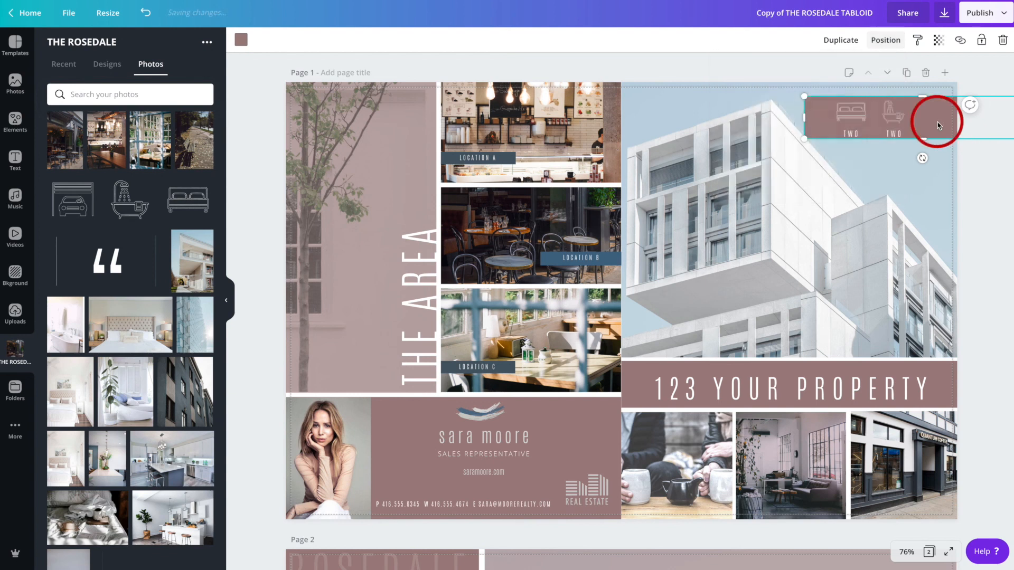
- Select both icons and both TWO labels together and shift them right inside the mauve box
click(843, 116)
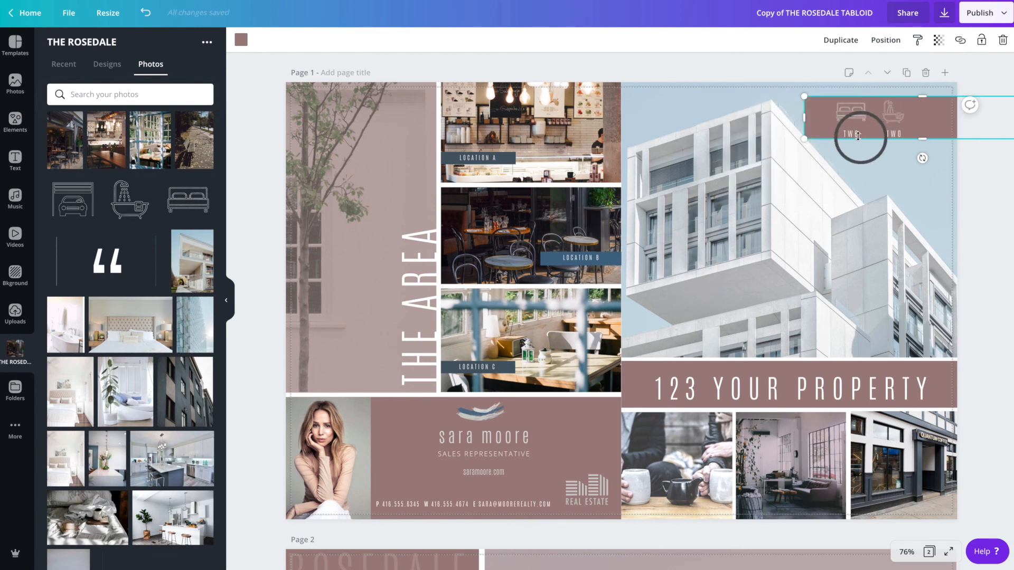
click(863, 177)
click(849, 136)
drag(850, 135, 895, 131)
click(915, 174)
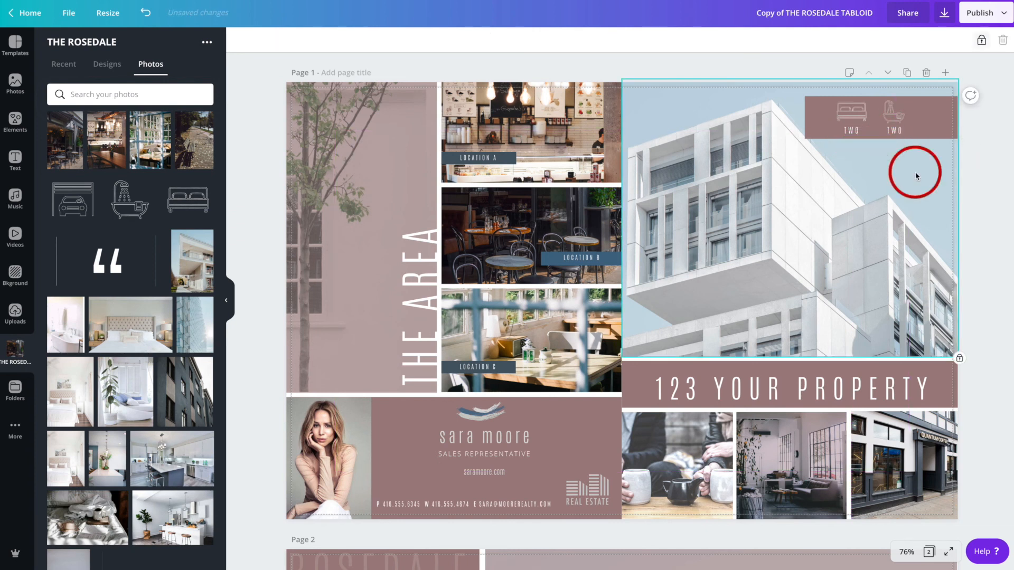
click(932, 136)
click(898, 115)
shift+click(855, 127)
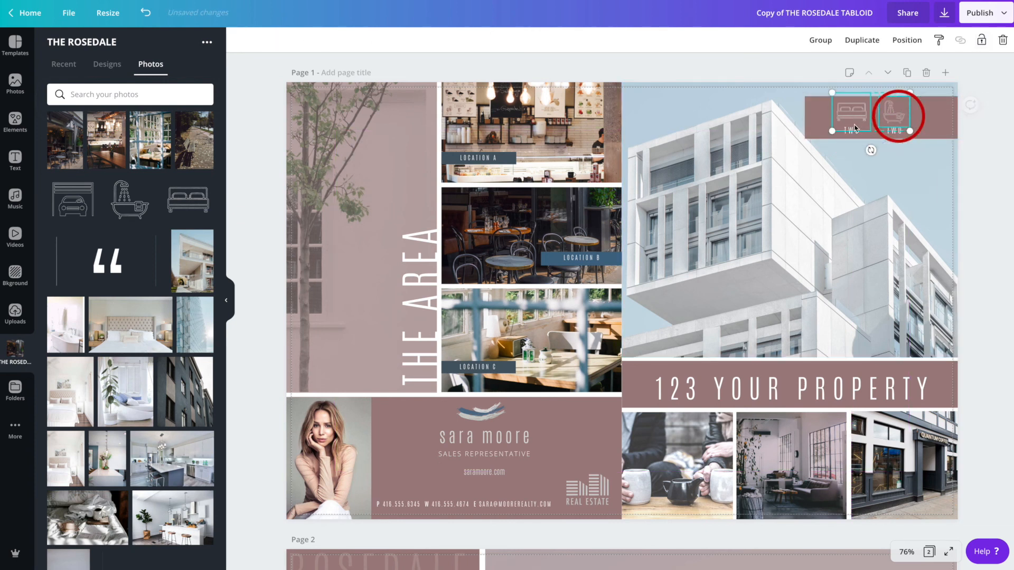
shift+click(852, 131)
mouse_move(847, 110)
mouse_down()
mouse_move(879, 110)
mouse_move(850, 114)
mouse_up()
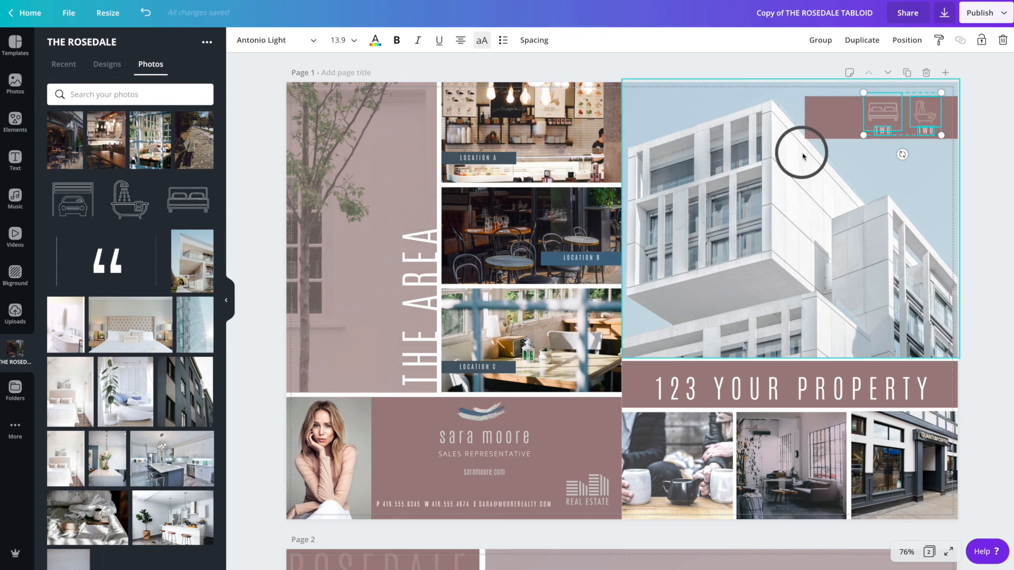
- Resize the mauve box's width and height so it fits neatly around the icons and labels
click(828, 127)
drag(805, 117, 840, 117)
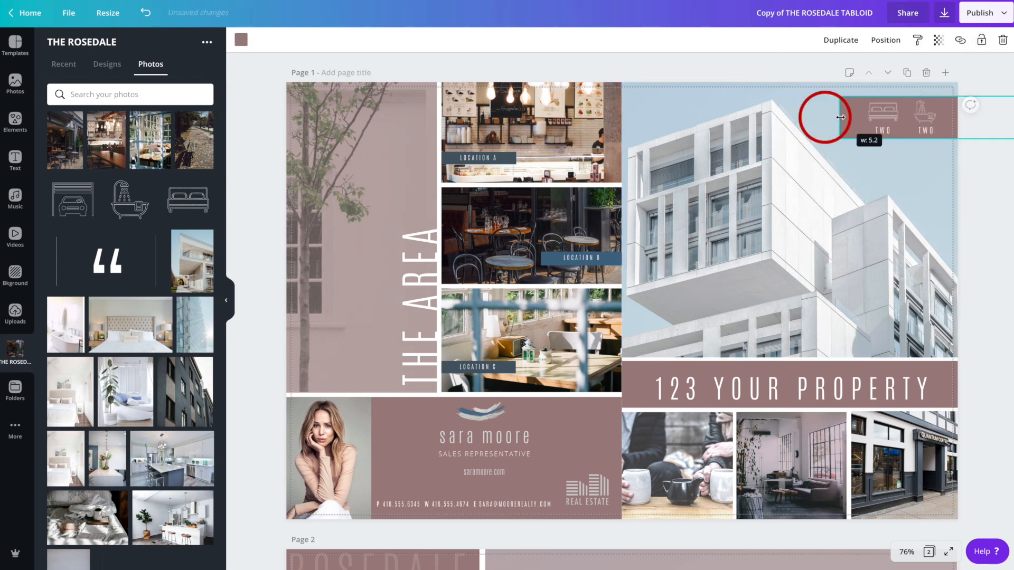
drag(945, 139, 945, 147)
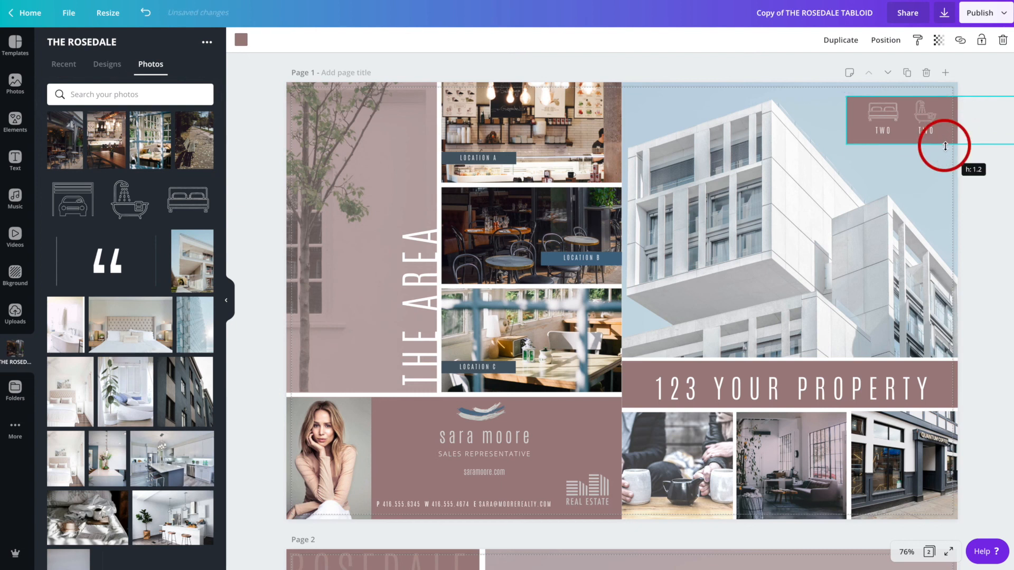
drag(846, 120, 854, 121)
click(833, 130)
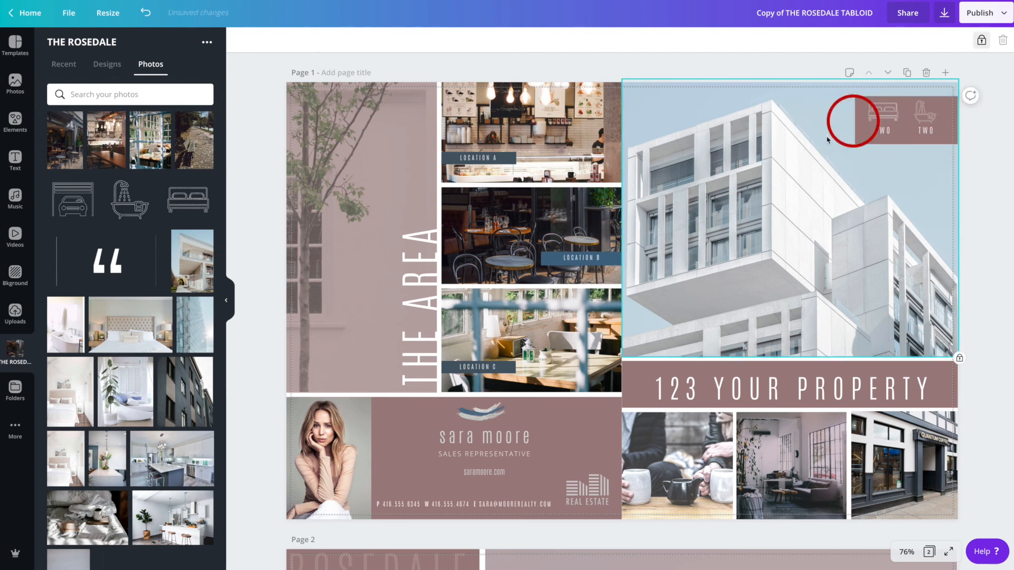
- Open the download options, choose PDF Print as the file type, and close the panel
click(938, 20)
click(928, 91)
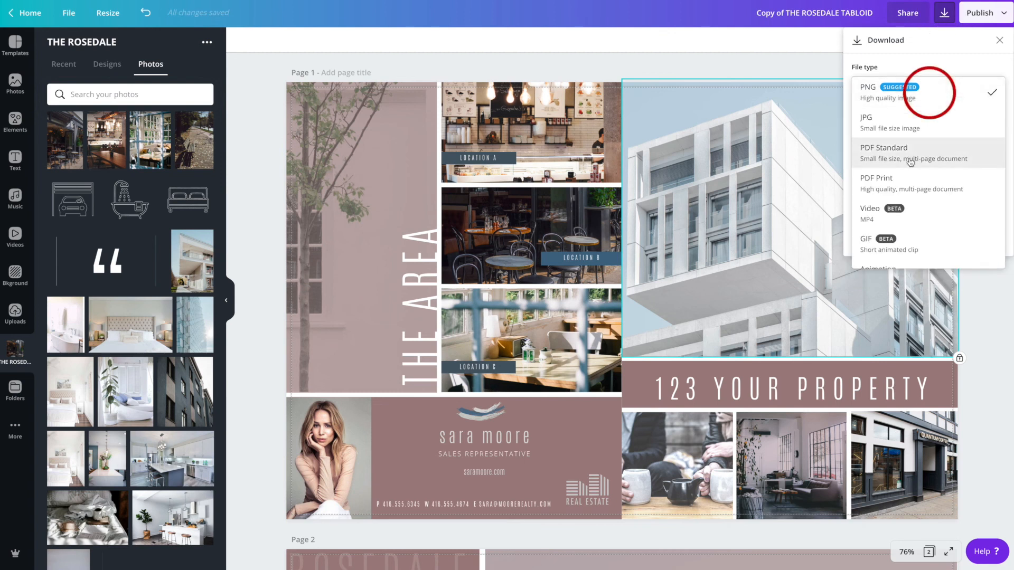
click(879, 182)
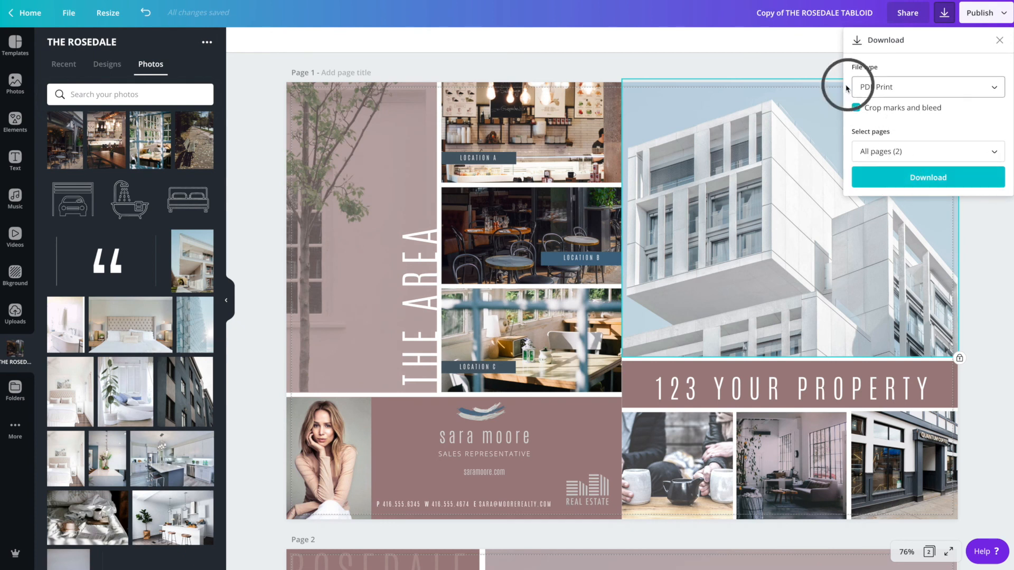
click(821, 70)
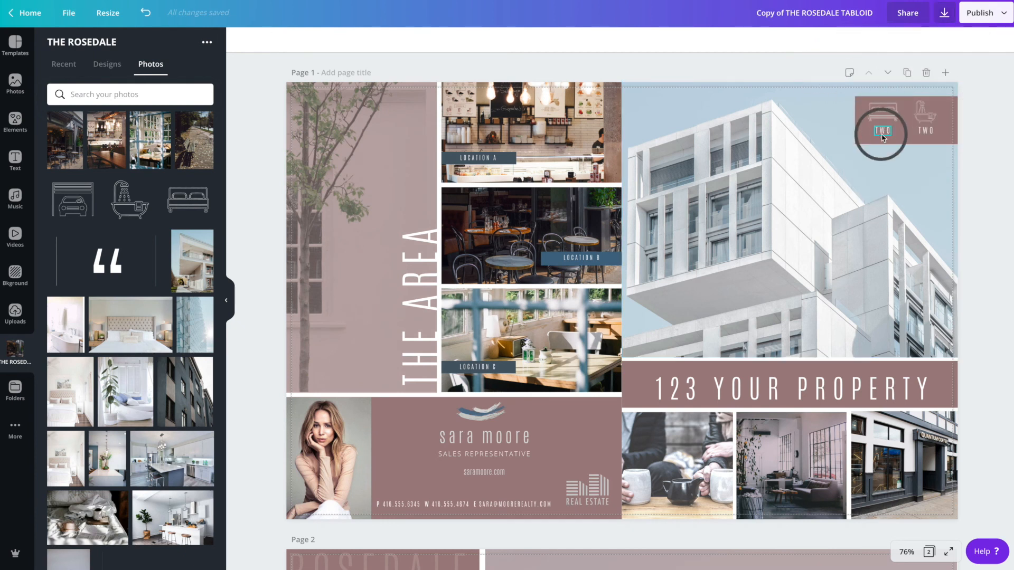